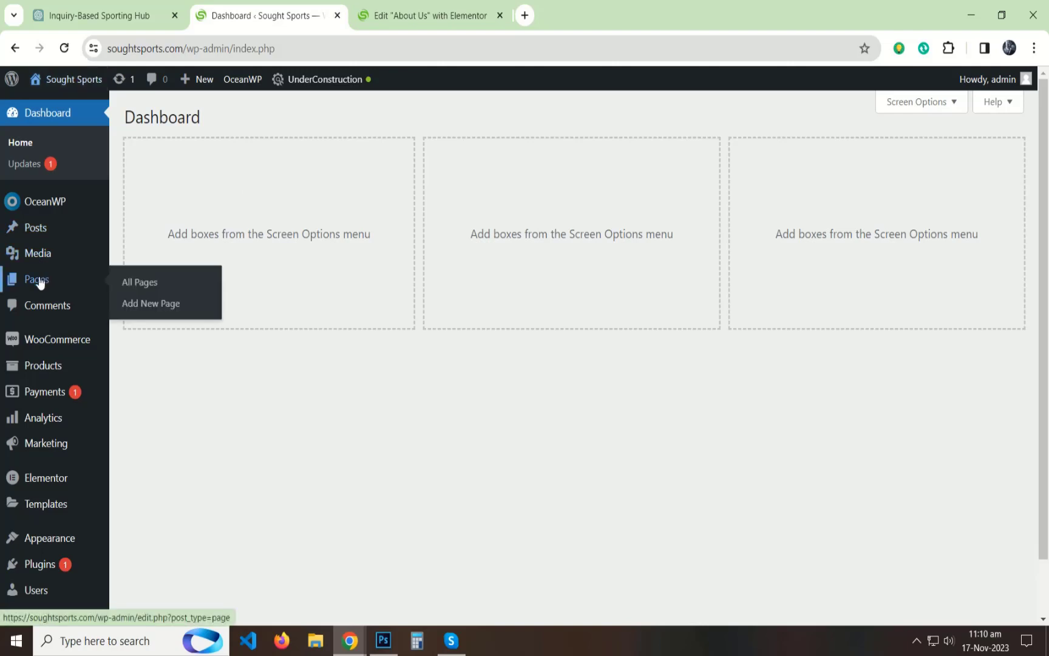
Step: Open the FAQ's page from the WordPress pages list in the Elementor editor, in its own browser tab after the About Us editor
{"action": "middle_click", "coordinate": [37, 279]}
{"action": "left_click", "coordinate": [389, 16]}
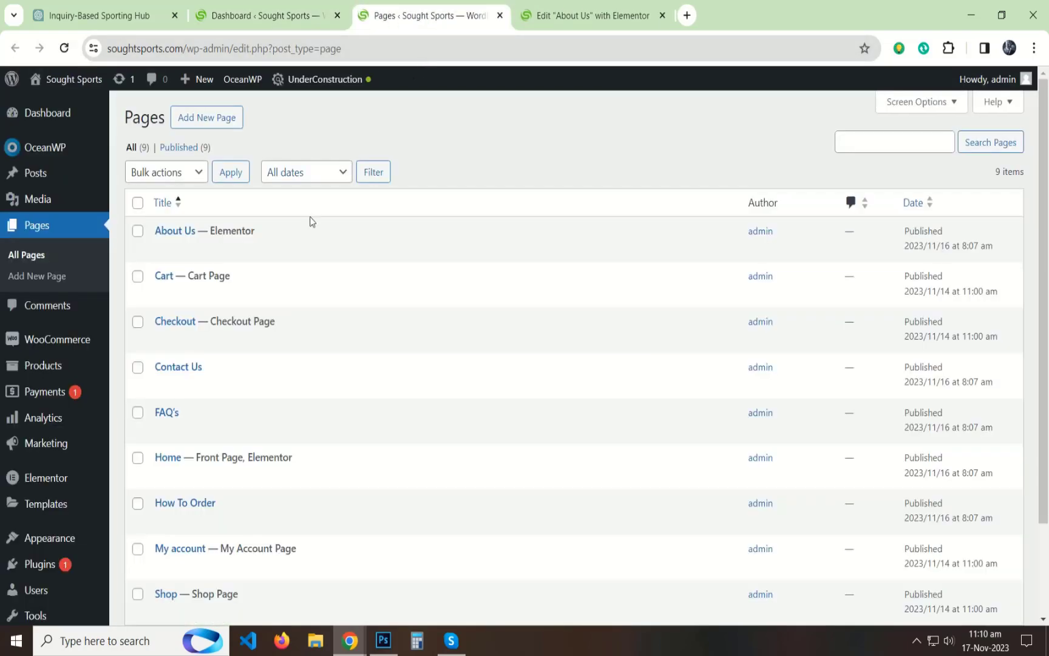
{"action": "left_click", "coordinate": [162, 432]}
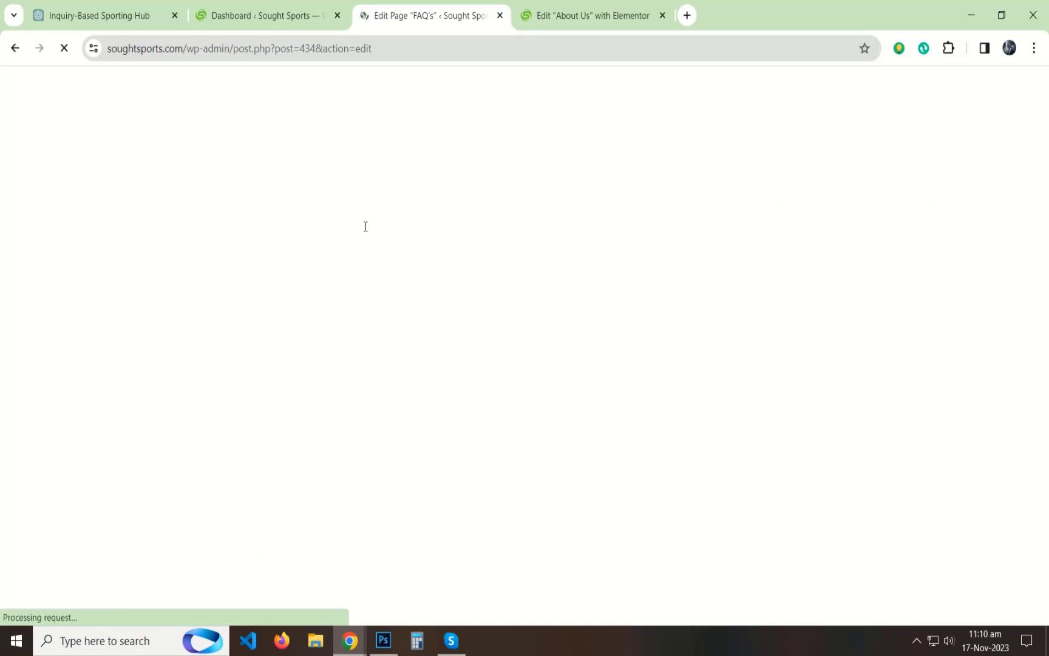
{"action": "left_click", "coordinate": [270, 94]}
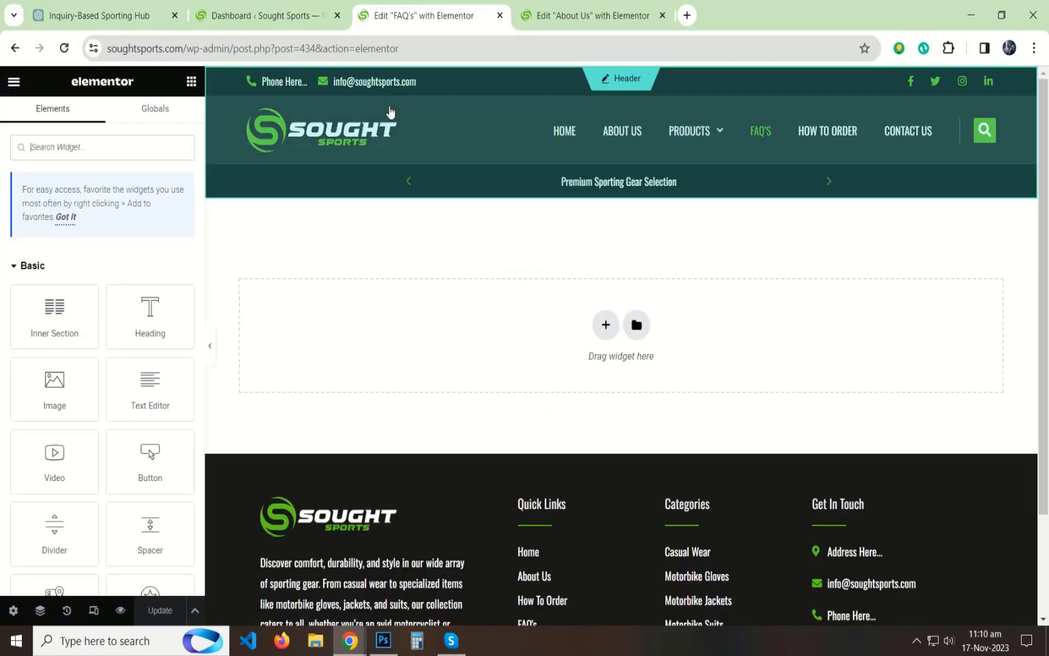
{"action": "left_click_drag", "start_coordinate": [429, 16], "coordinate": [601, 16]}
Step: Check the About Us page in mobile portrait preview and return to the desktop preview
{"action": "left_click", "coordinate": [440, 21]}
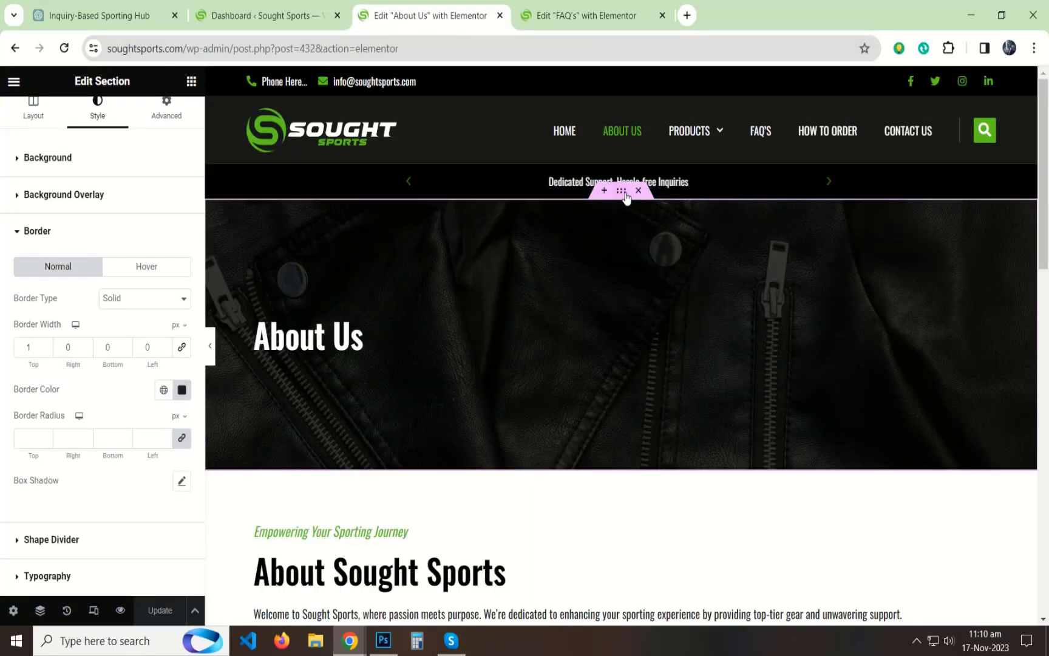
{"action": "right_click", "coordinate": [648, 213]}
{"action": "left_click", "coordinate": [533, 423]}
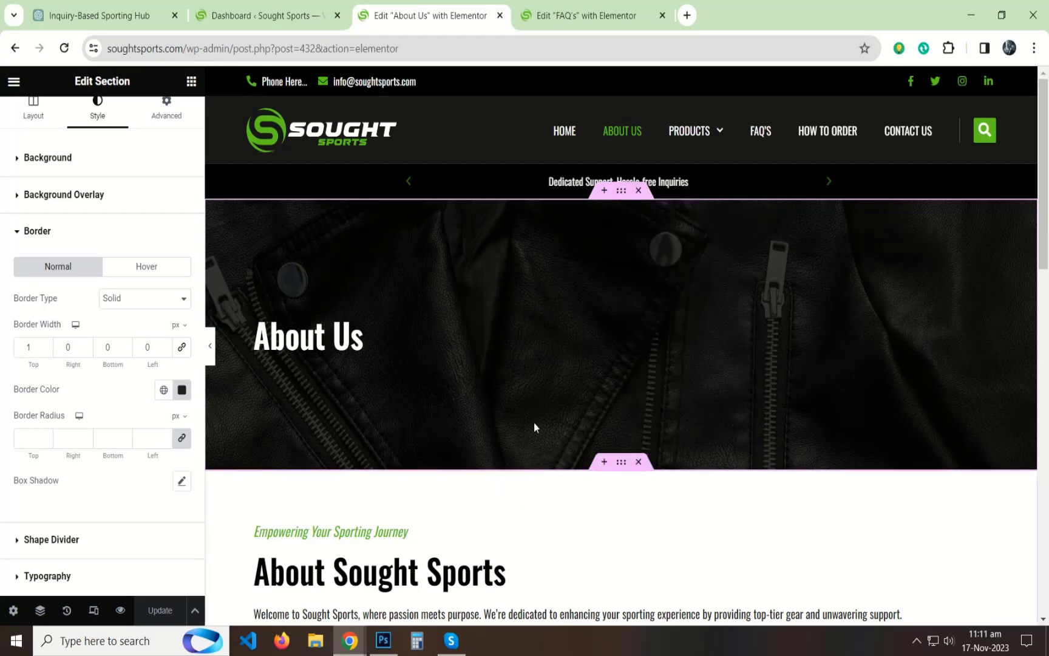
{"action": "scroll", "coordinate": [133, 395], "scroll_direction": "down", "scroll_amount": 2}
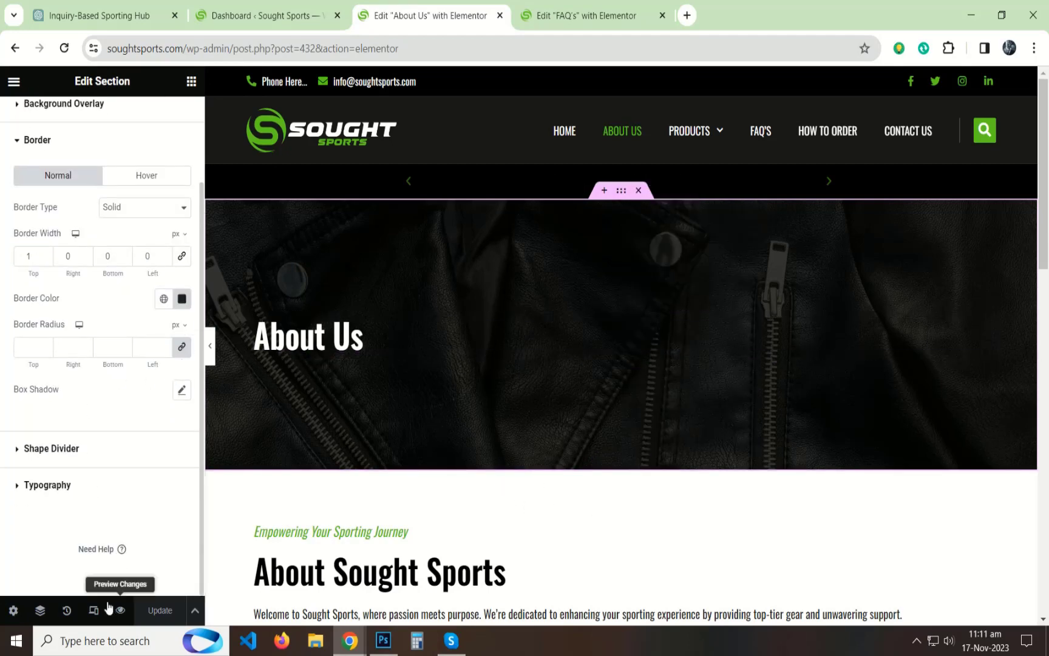
{"action": "left_click", "coordinate": [589, 81]}
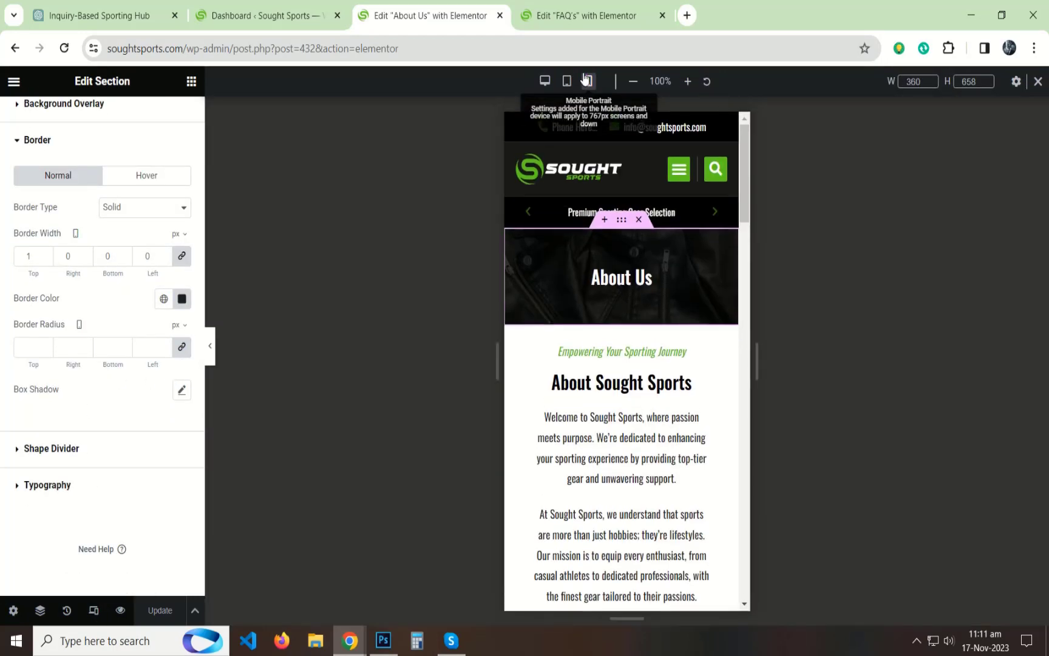
{"action": "scroll", "coordinate": [622, 335], "scroll_direction": "down", "scroll_amount": 1}
{"action": "scroll", "coordinate": [634, 312], "scroll_direction": "up", "scroll_amount": 1}
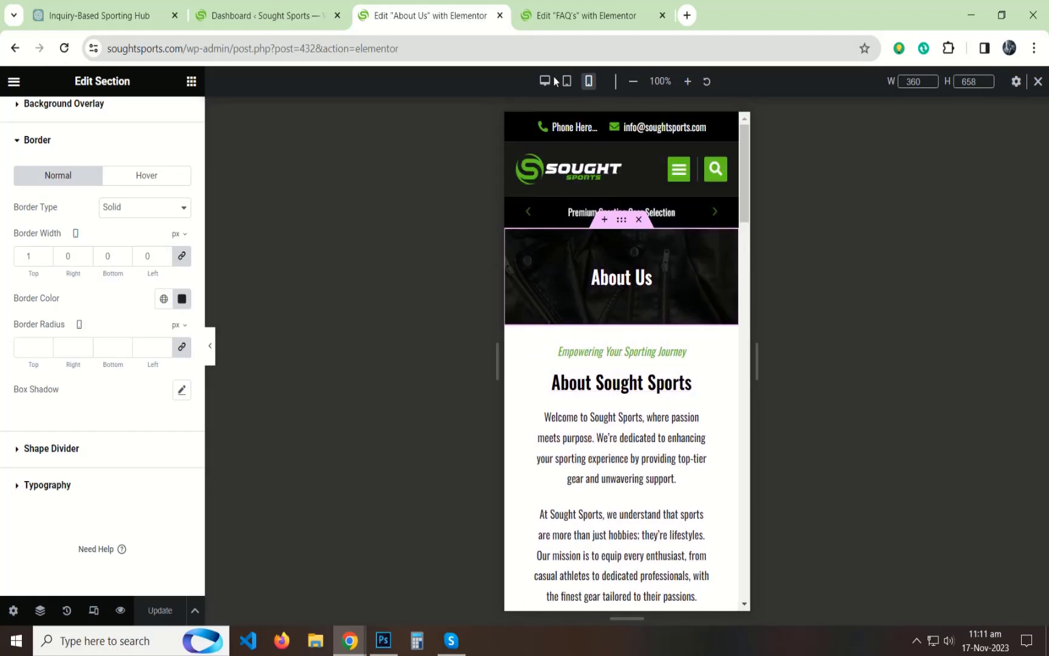
{"action": "left_click", "coordinate": [545, 81]}
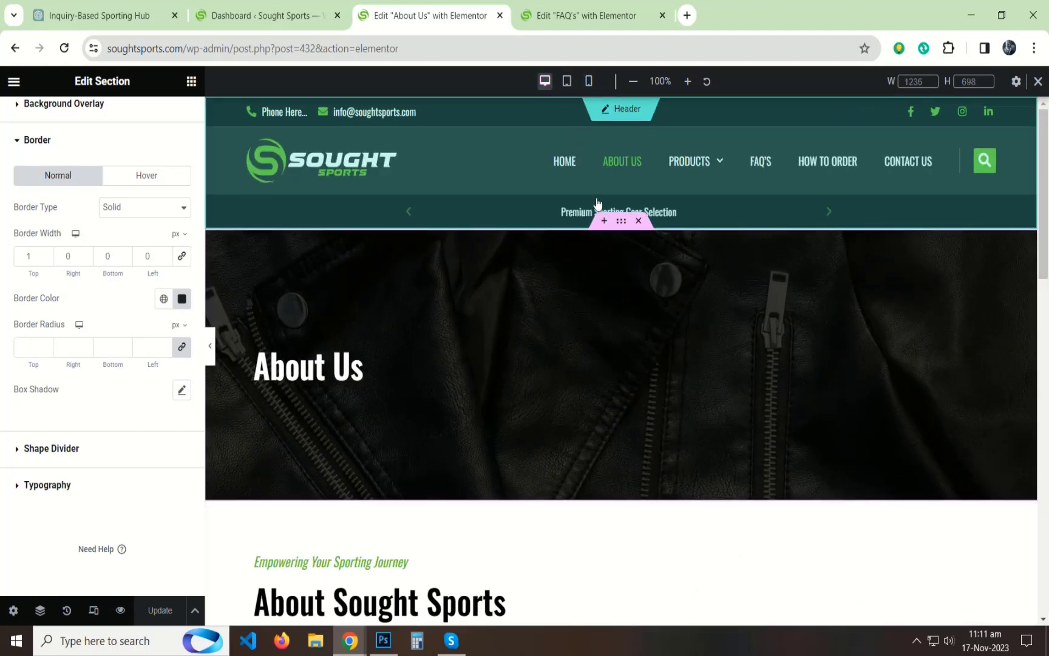
Step: Copy the banner section of the About Us page and paste it into the empty FAQ's page
{"action": "right_click", "coordinate": [621, 221]}
{"action": "left_click", "coordinate": [660, 288]}
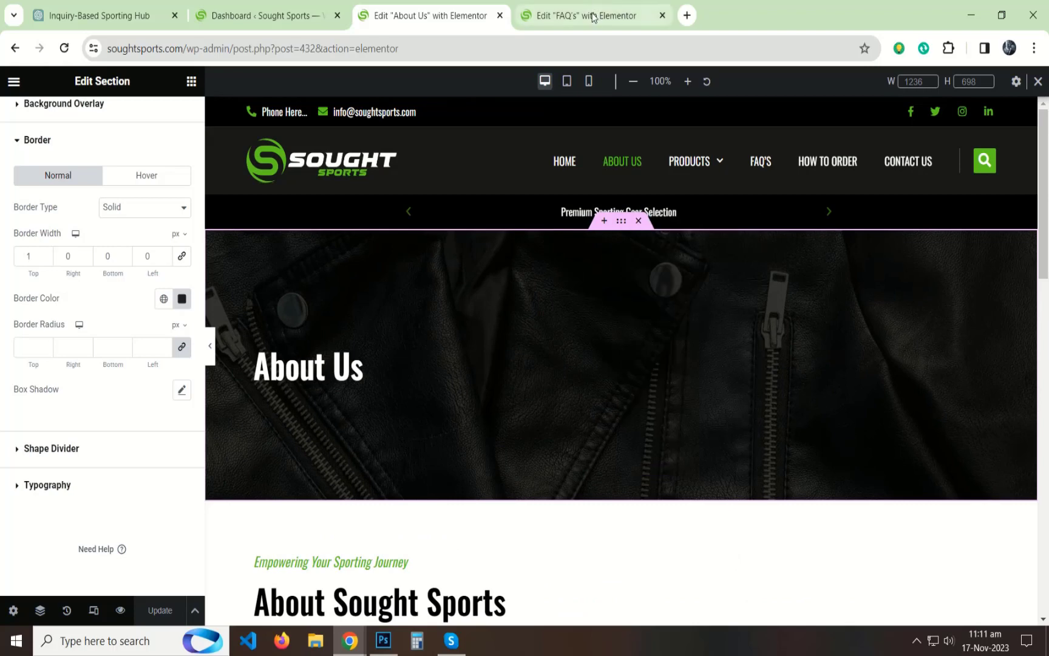
{"action": "left_click", "coordinate": [594, 16]}
{"action": "right_click", "coordinate": [408, 305]}
{"action": "left_click", "coordinate": [437, 311]}
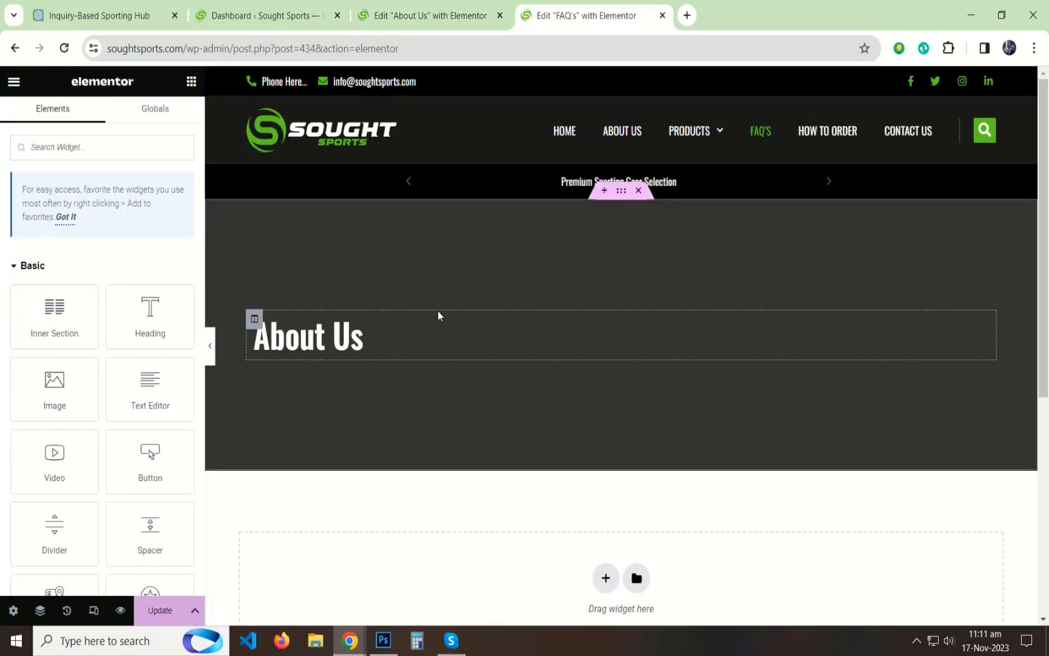
Step: Change the pasted banner's heading text to "FAQ's"
{"action": "left_click", "coordinate": [361, 337]}
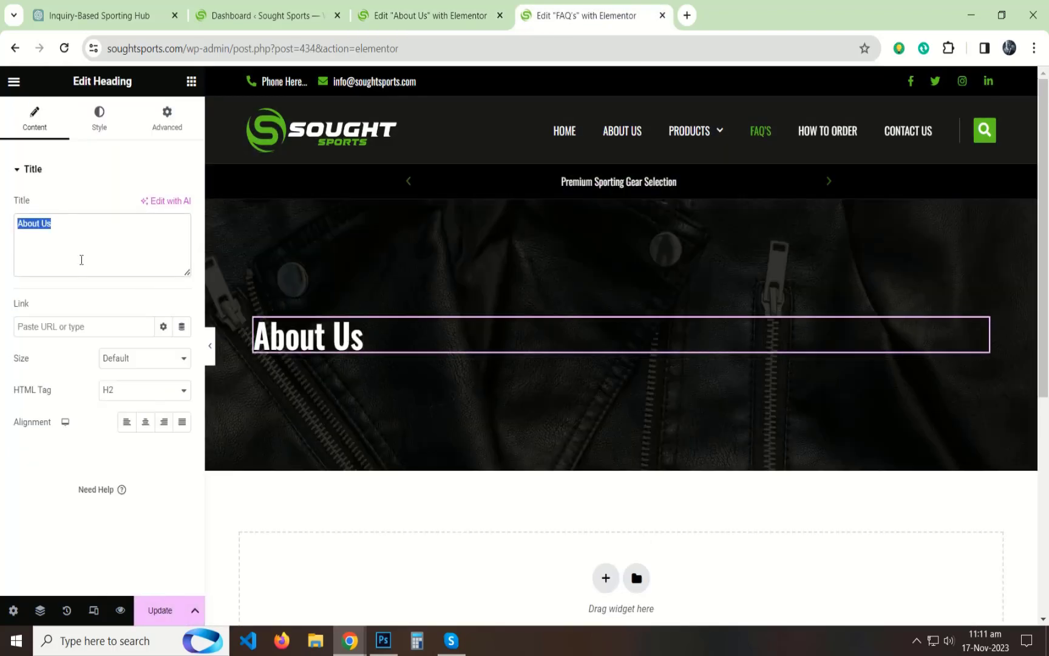
{"action": "type", "text": "FAQ's"}
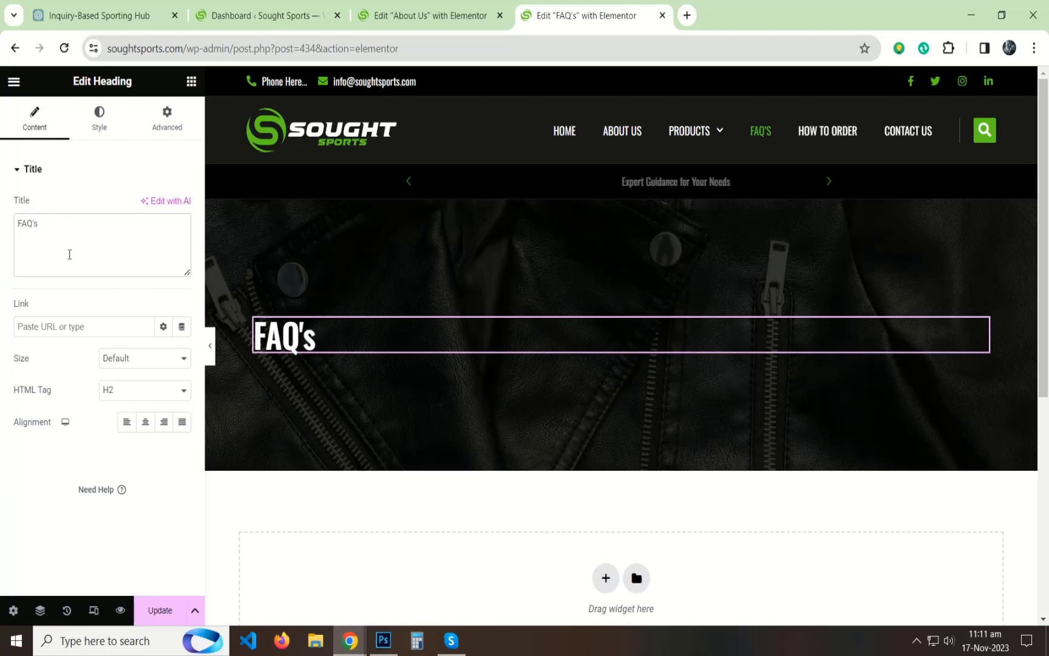
{"action": "left_click", "coordinate": [18, 170]}
Step: Copy the text section below the About Us banner and paste it under the banner of the FAQ's page
{"action": "scroll", "coordinate": [562, 227], "scroll_direction": "down", "scroll_amount": 3}
{"action": "left_click", "coordinate": [428, 15]}
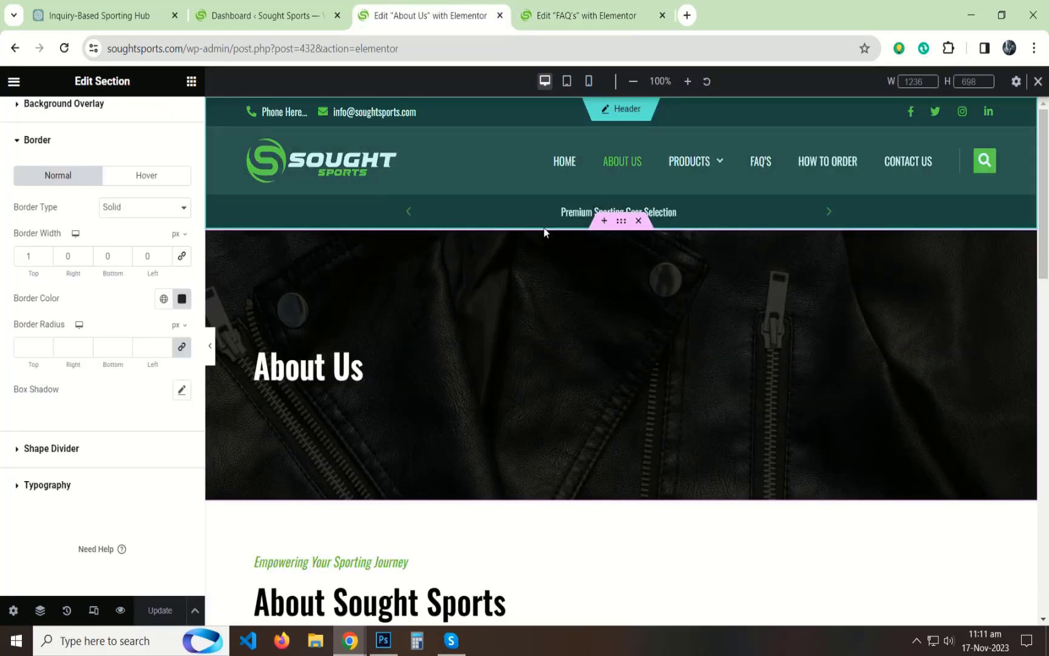
{"action": "right_click", "coordinate": [619, 190]}
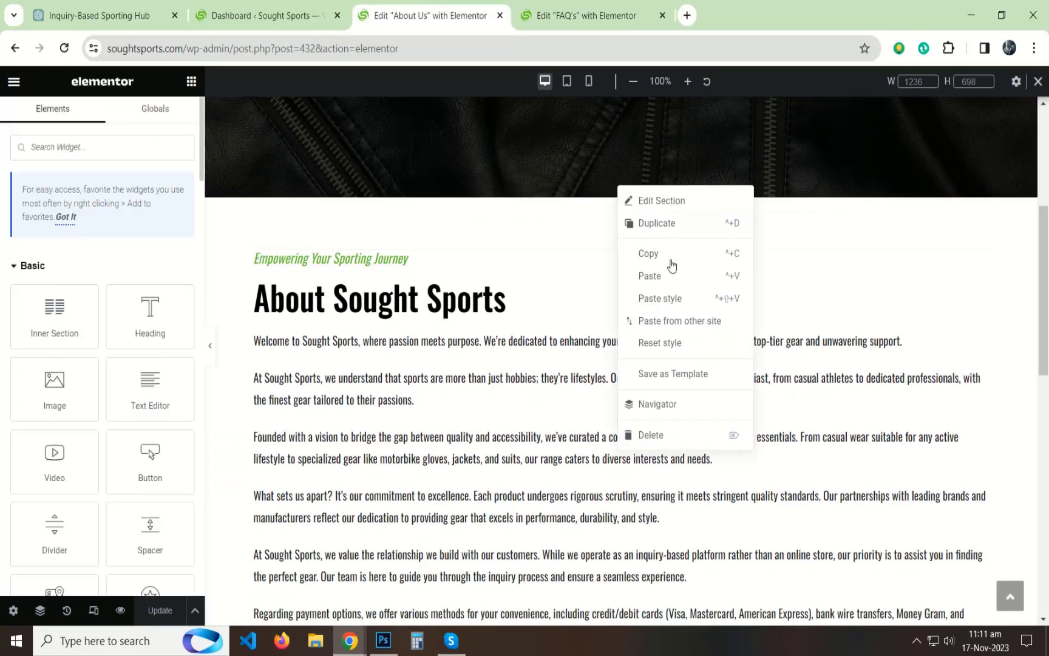
{"action": "left_click", "coordinate": [651, 258]}
{"action": "left_click", "coordinate": [584, 15]}
{"action": "scroll", "coordinate": [516, 230], "scroll_direction": "down", "scroll_amount": 3}
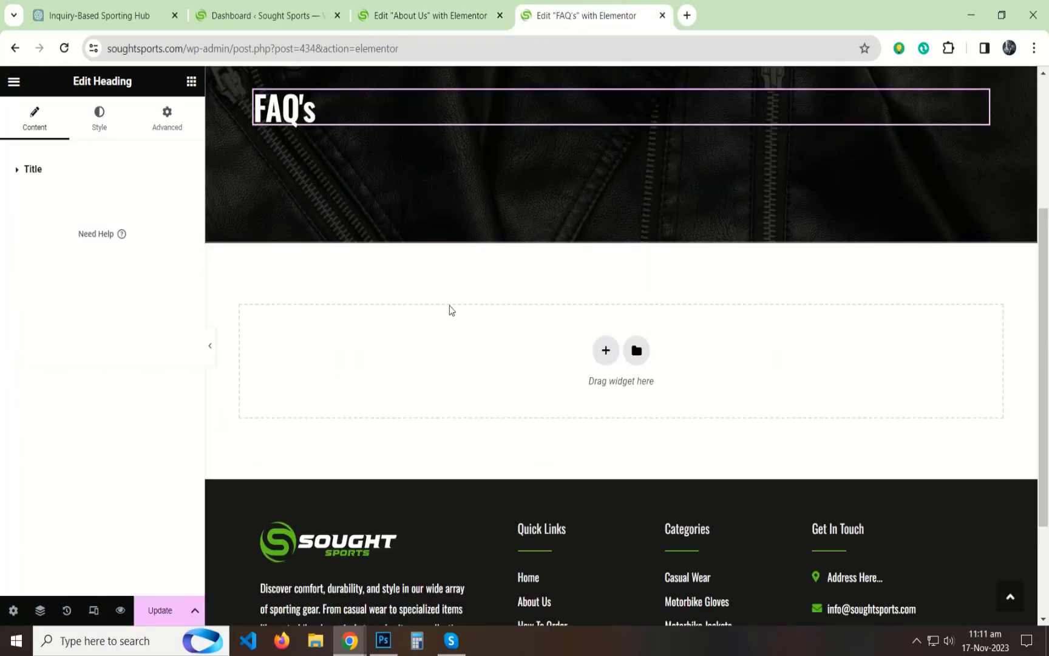
{"action": "right_click", "coordinate": [390, 342]}
{"action": "left_click", "coordinate": [409, 355]}
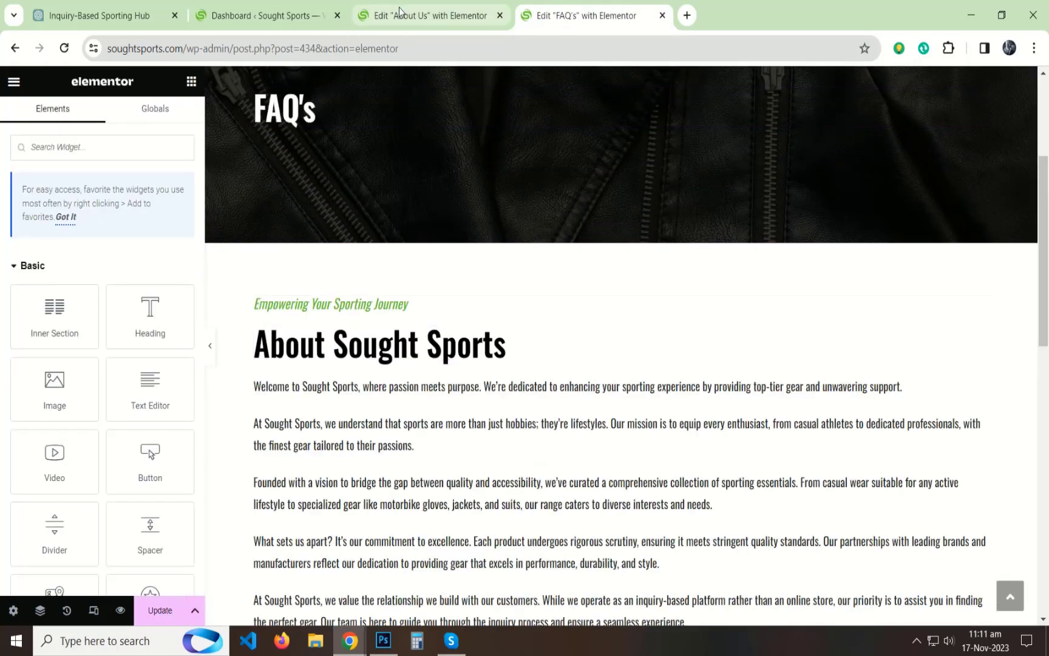
Step: Close the About Us editor and save the update to the FAQ's page
{"action": "left_click", "coordinate": [402, 13]}
{"action": "left_click", "coordinate": [500, 15]}
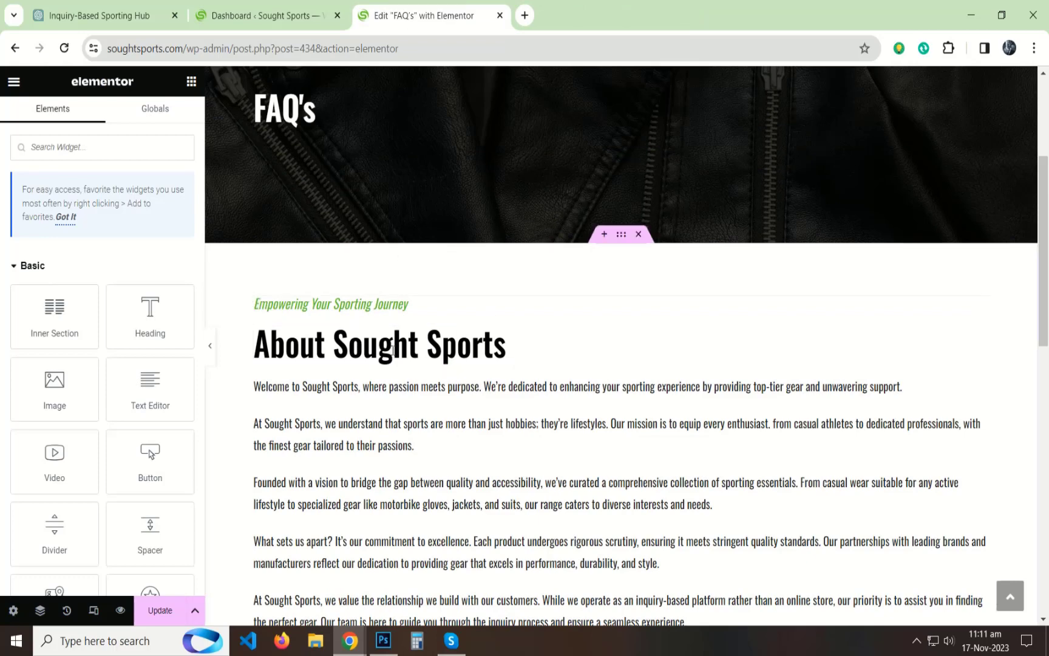
{"action": "left_click", "coordinate": [173, 611]}
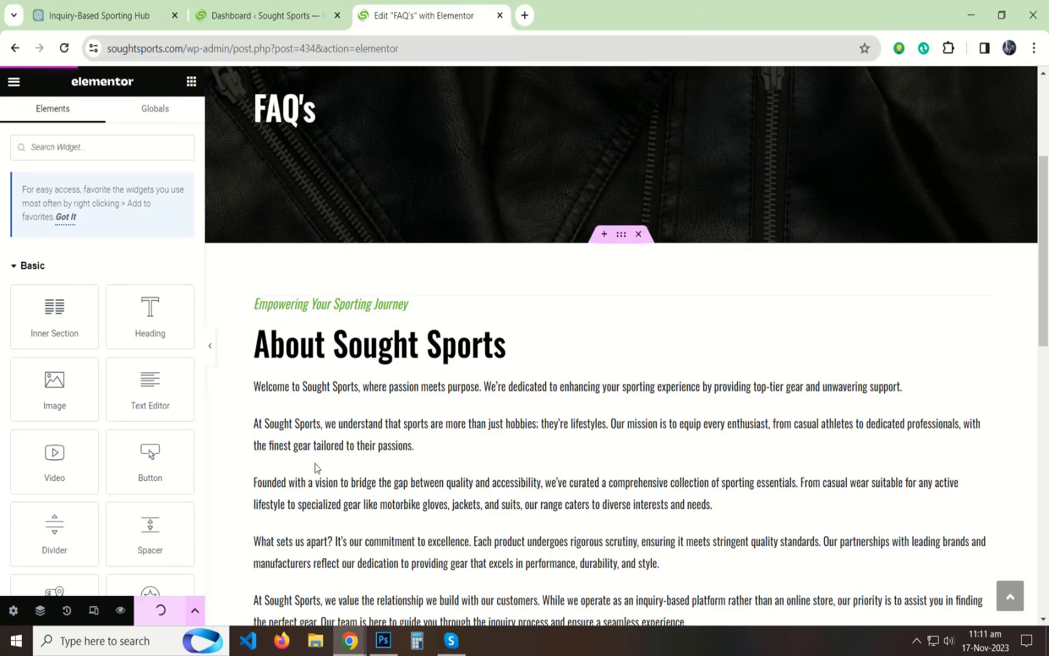
Step: Open the live site in a new tab, review its FAQ's page and place that tab after the editor
{"action": "left_click", "coordinate": [256, 17]}
{"action": "middle_click", "coordinate": [44, 86]}
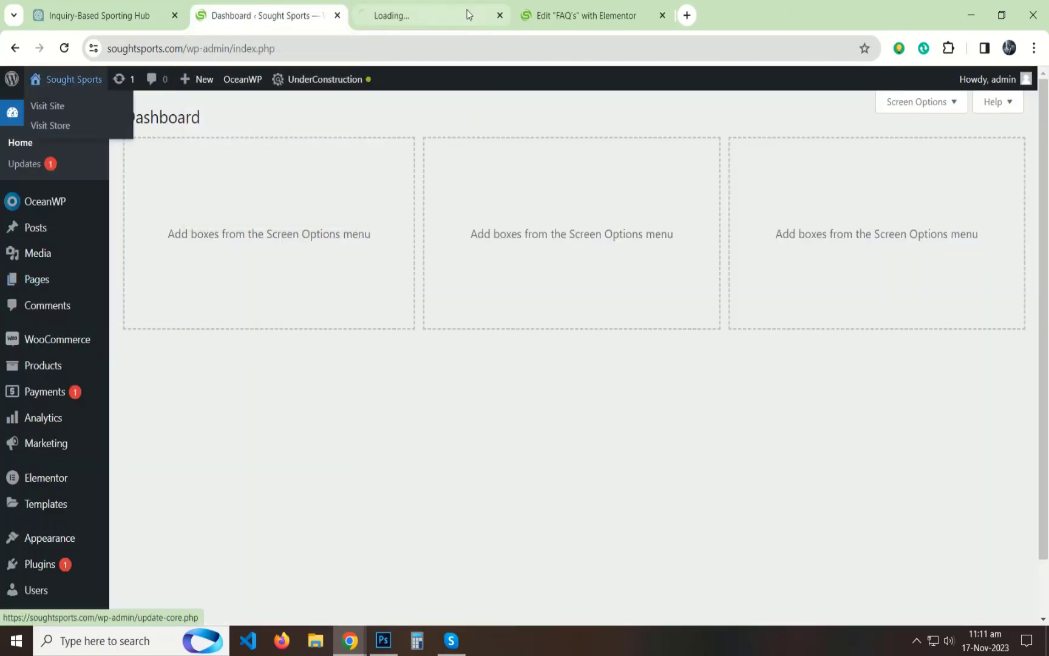
{"action": "left_click", "coordinate": [467, 12]}
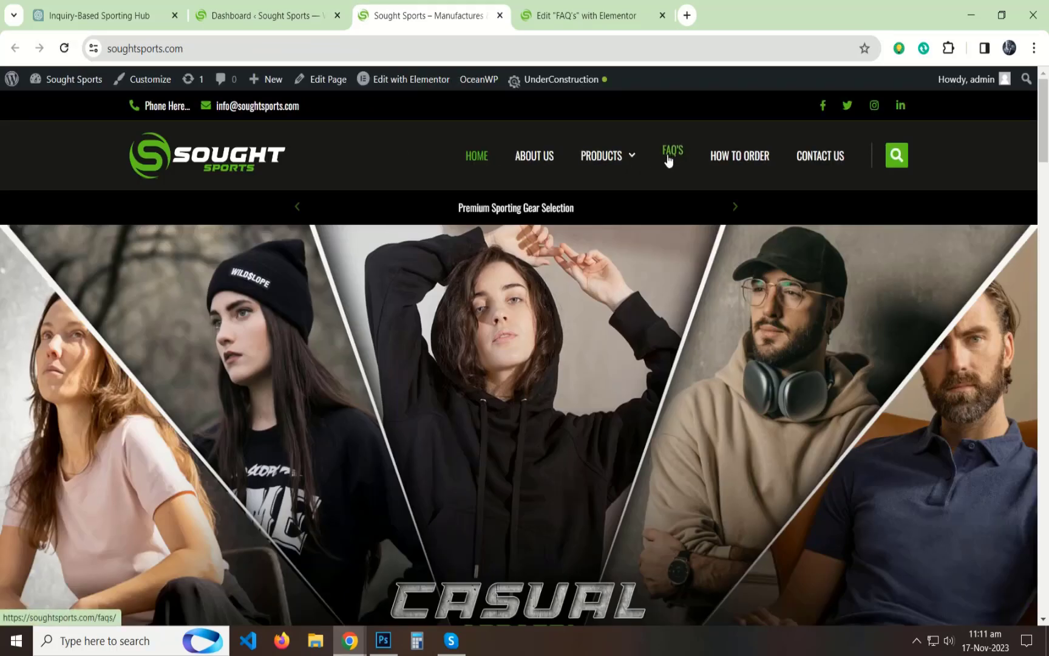
{"action": "left_click", "coordinate": [673, 177]}
{"action": "scroll", "coordinate": [520, 337], "scroll_direction": "down", "scroll_amount": 6}
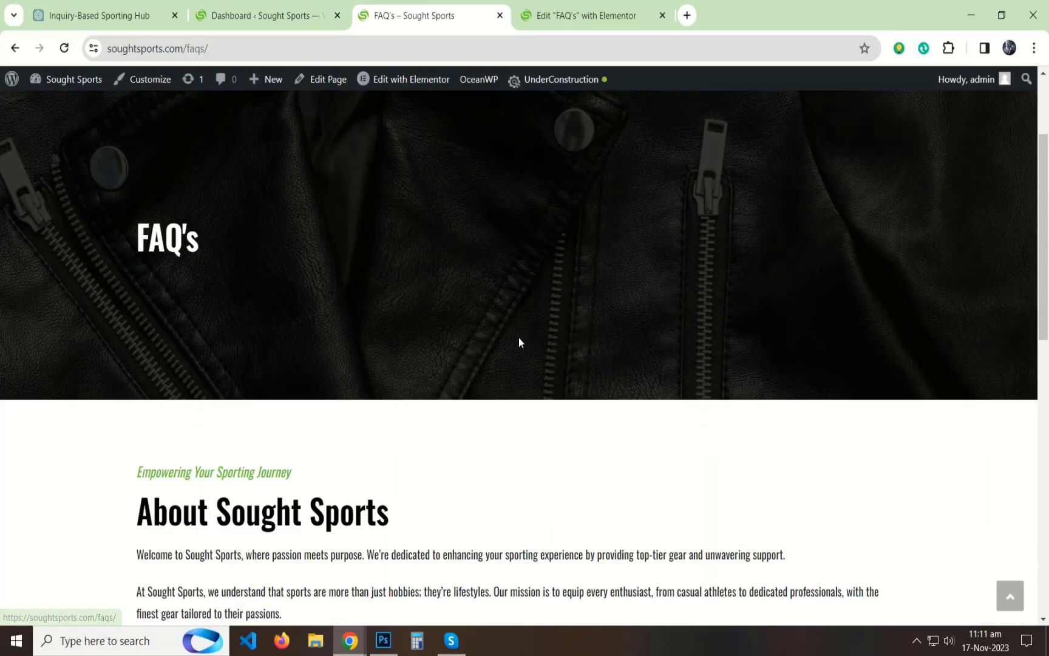
{"action": "scroll", "coordinate": [537, 306], "scroll_direction": "down", "scroll_amount": 5}
{"action": "scroll", "coordinate": [537, 306], "scroll_direction": "up", "scroll_amount": 10}
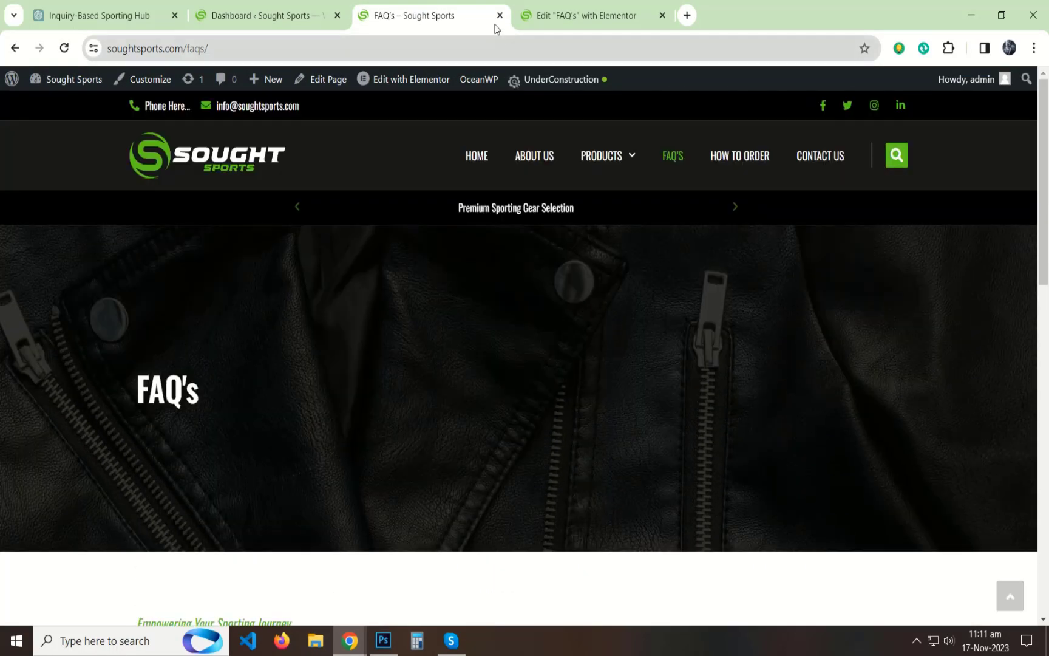
{"action": "left_click_drag", "start_coordinate": [495, 18], "coordinate": [583, 17]}
Step: Ask ChatGPT for a small heading, small tagline and complete content for the FAQ's page, and follow up with "Must be 10 FAQ's"
{"action": "left_click", "coordinate": [101, 15]}
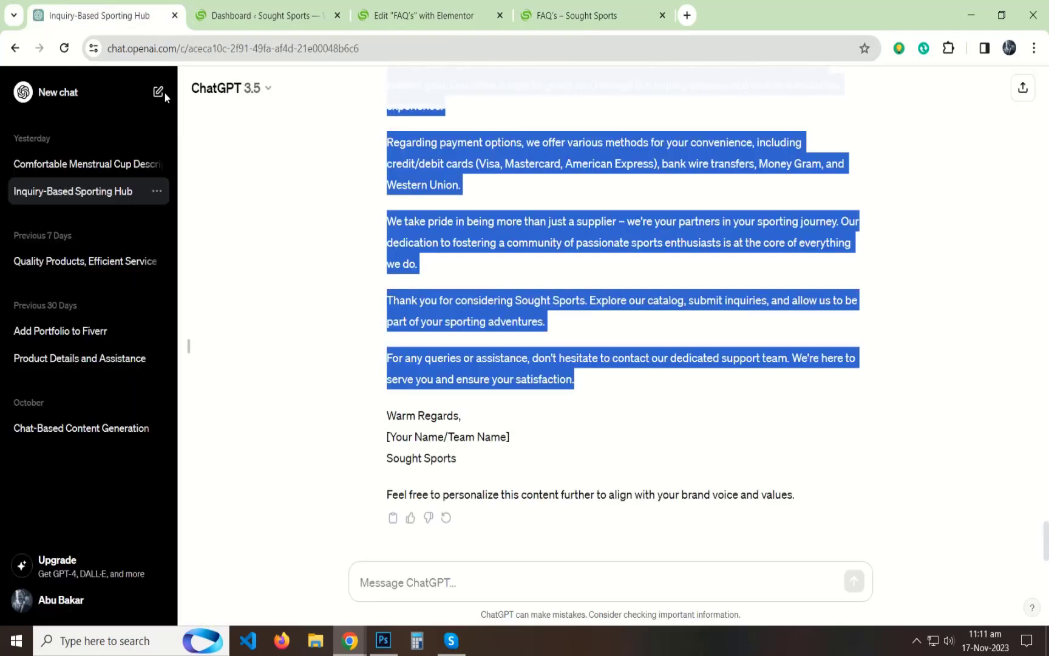
{"action": "left_click", "coordinate": [434, 574]}
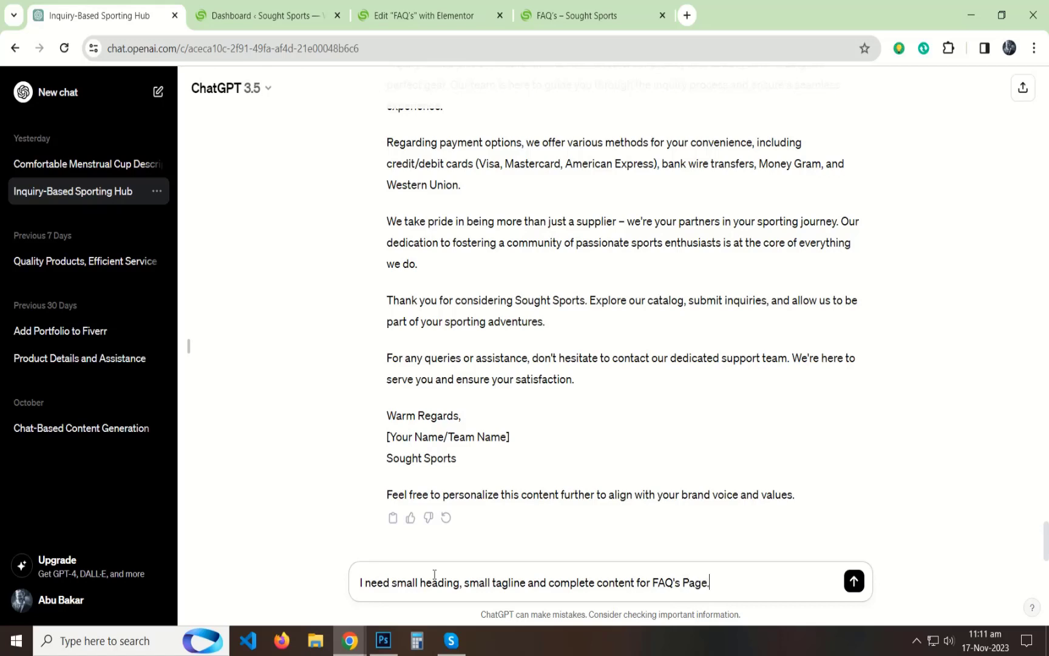
{"action": "key", "text": "Return"}
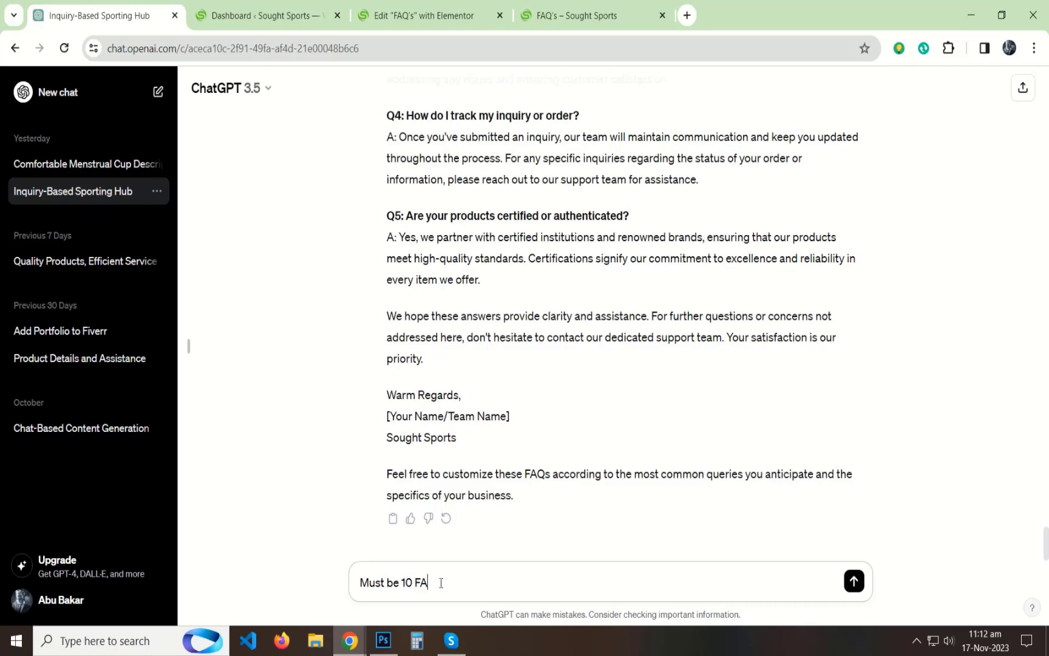
{"action": "type", "text": "s"}
{"action": "key", "text": "Return"}
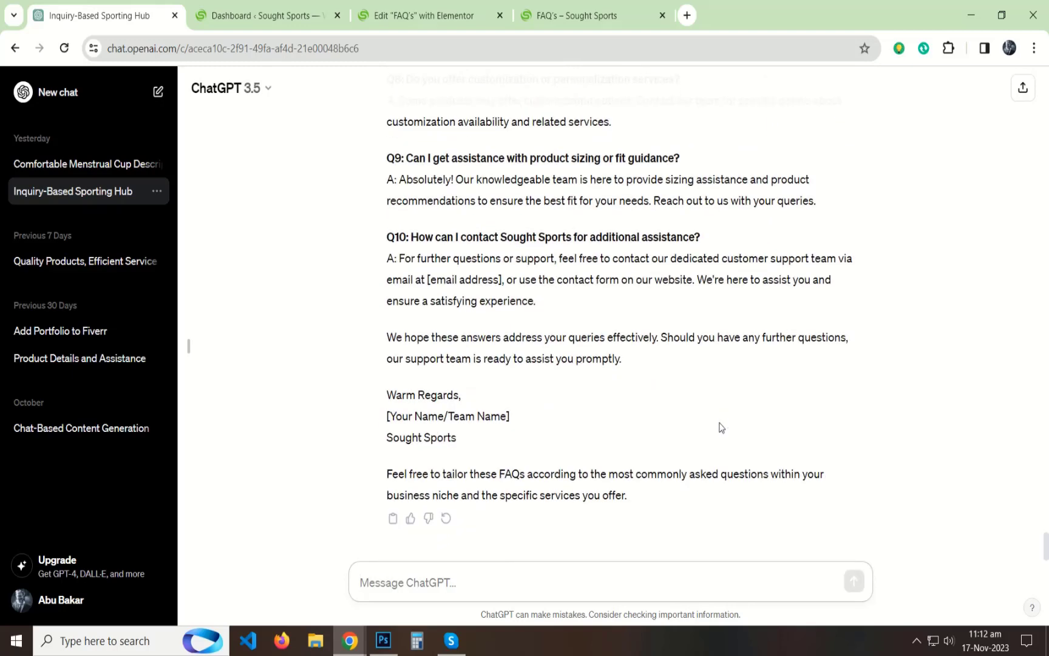
Step: Copy "Common Queries" from ChatGPT's first FAQ reply and replace the "About Sought Sports" heading on the FAQ's page with it
{"action": "scroll", "coordinate": [679, 408], "scroll_direction": "up", "scroll_amount": 12}
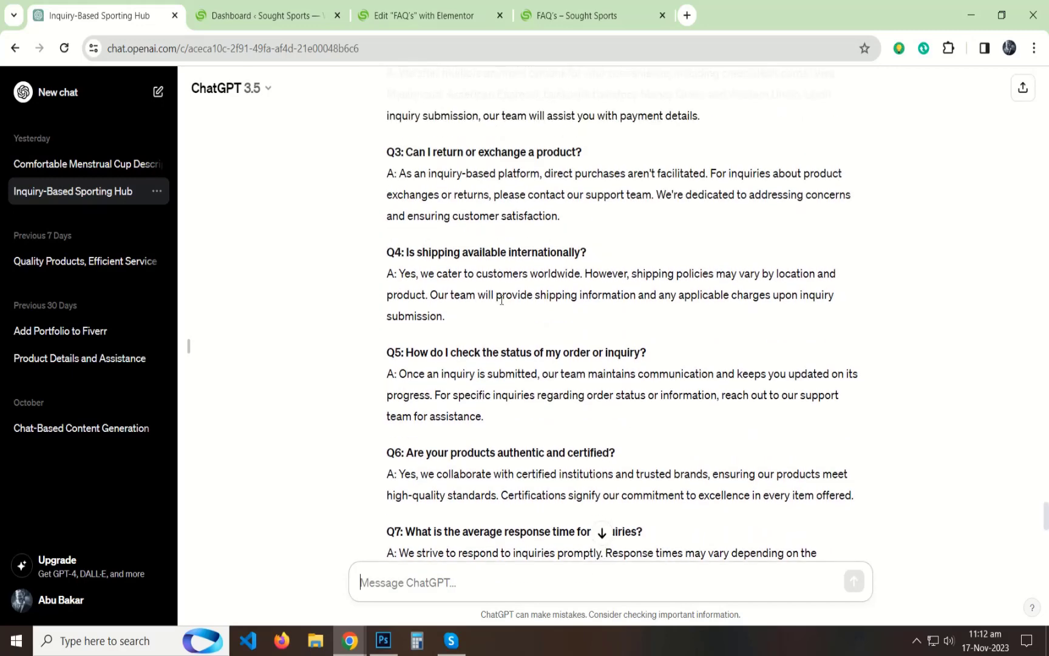
{"action": "scroll", "coordinate": [499, 300], "scroll_direction": "up", "scroll_amount": 13}
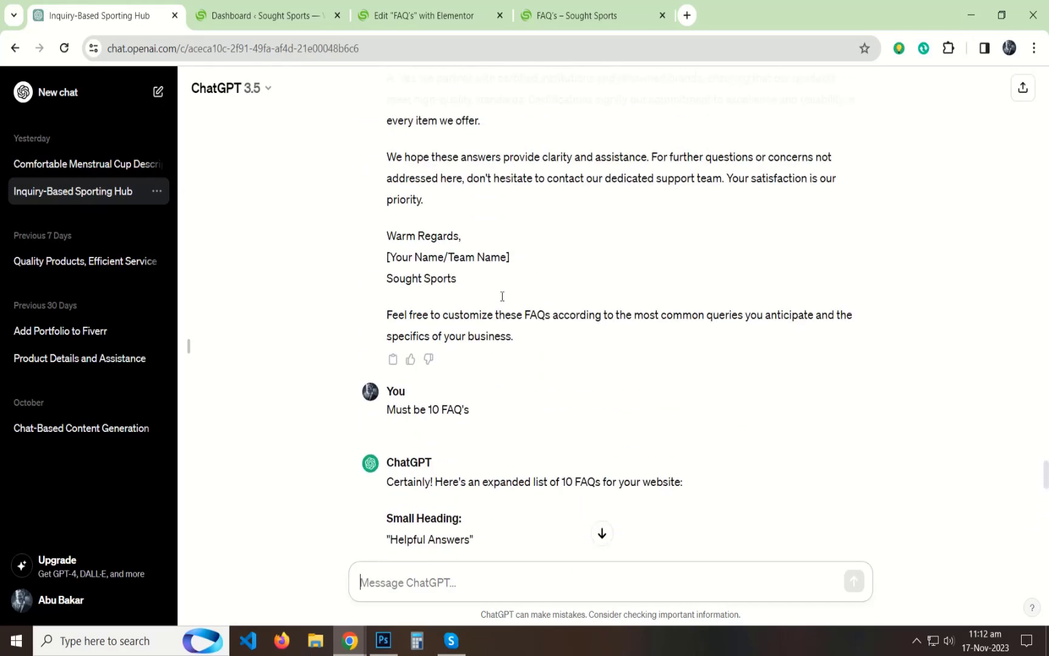
{"action": "scroll", "coordinate": [503, 296], "scroll_direction": "up", "scroll_amount": 9}
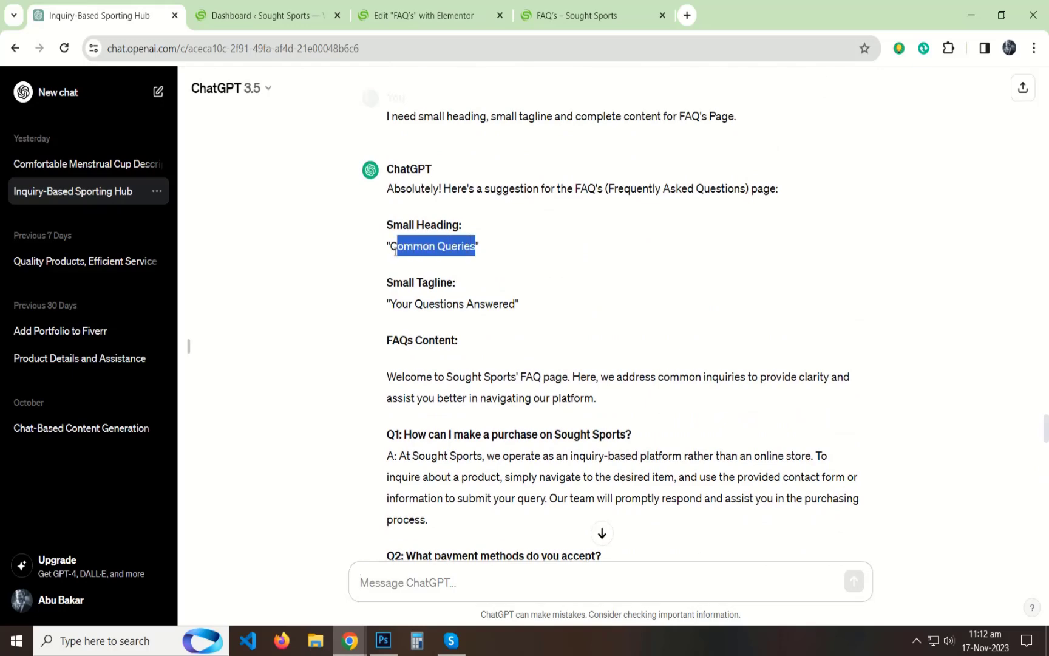
{"action": "left_click", "coordinate": [406, 28]}
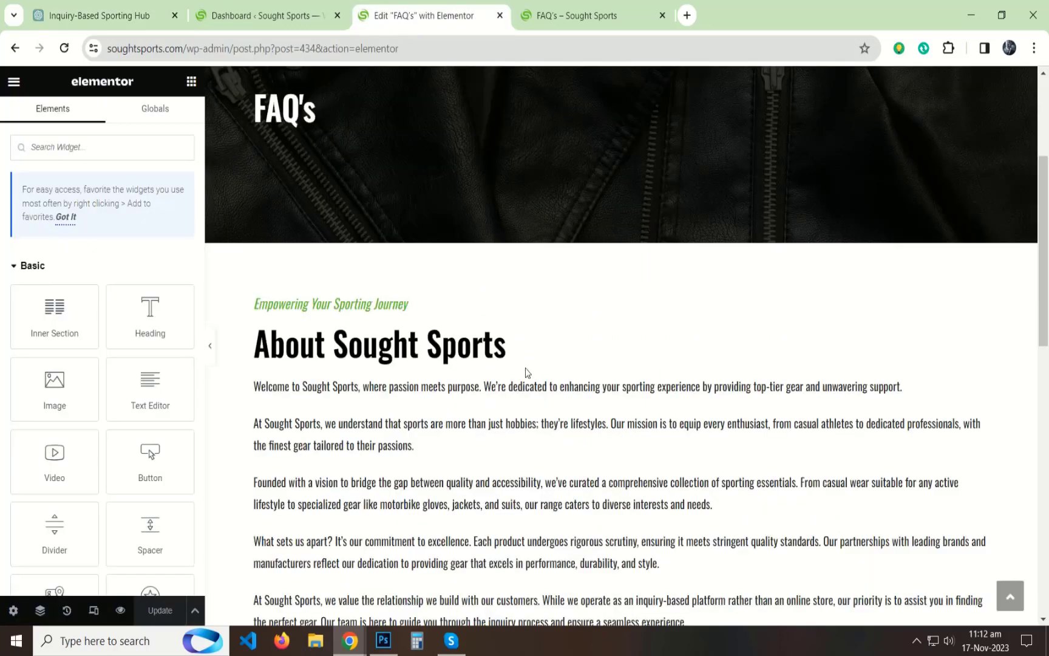
{"action": "left_click", "coordinate": [353, 349]}
{"action": "triple_click", "coordinate": [71, 238]}
{"action": "key", "text": "ctrl+v"}
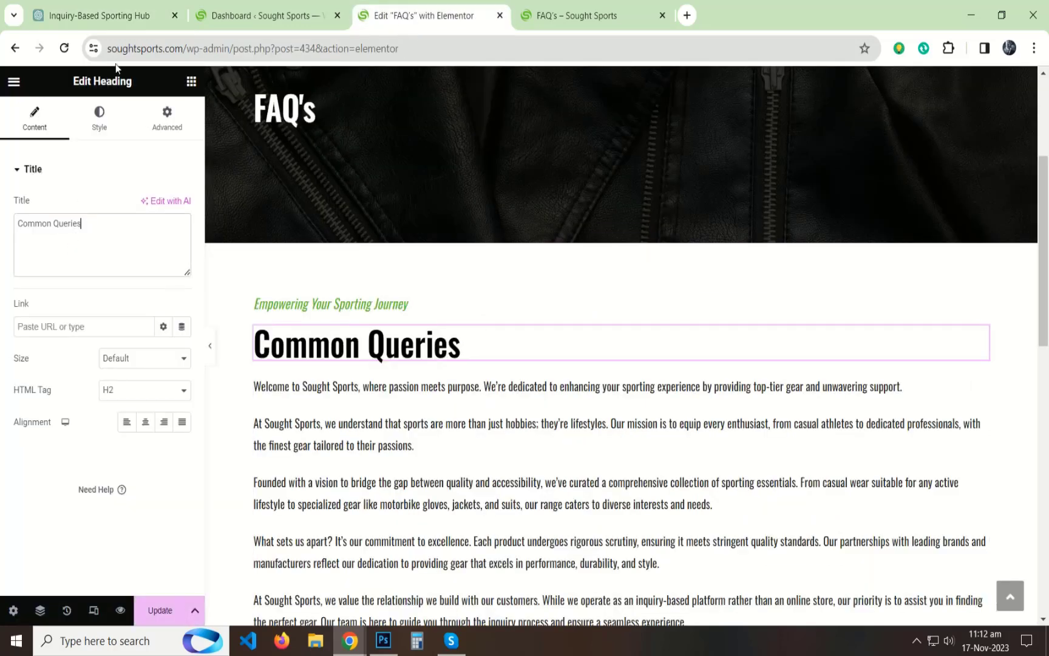
Step: Copy the tagline "Your Questions Answered" from ChatGPT and use it as the green tagline above the "Common Queries" heading
{"action": "left_click", "coordinate": [100, 15]}
{"action": "left_click_drag", "start_coordinate": [515, 305], "coordinate": [397, 309]}
{"action": "left_click", "coordinate": [424, 15]}
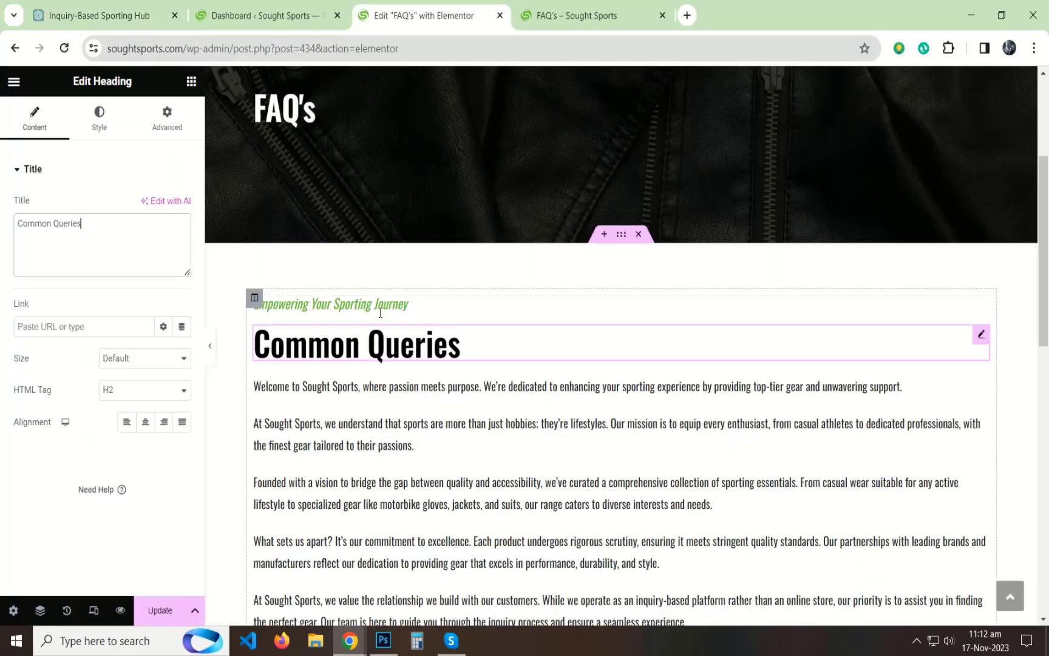
{"action": "left_click", "coordinate": [371, 304]}
{"action": "triple_click", "coordinate": [90, 247]}
{"action": "type", "text": "Your Questions Answered"}
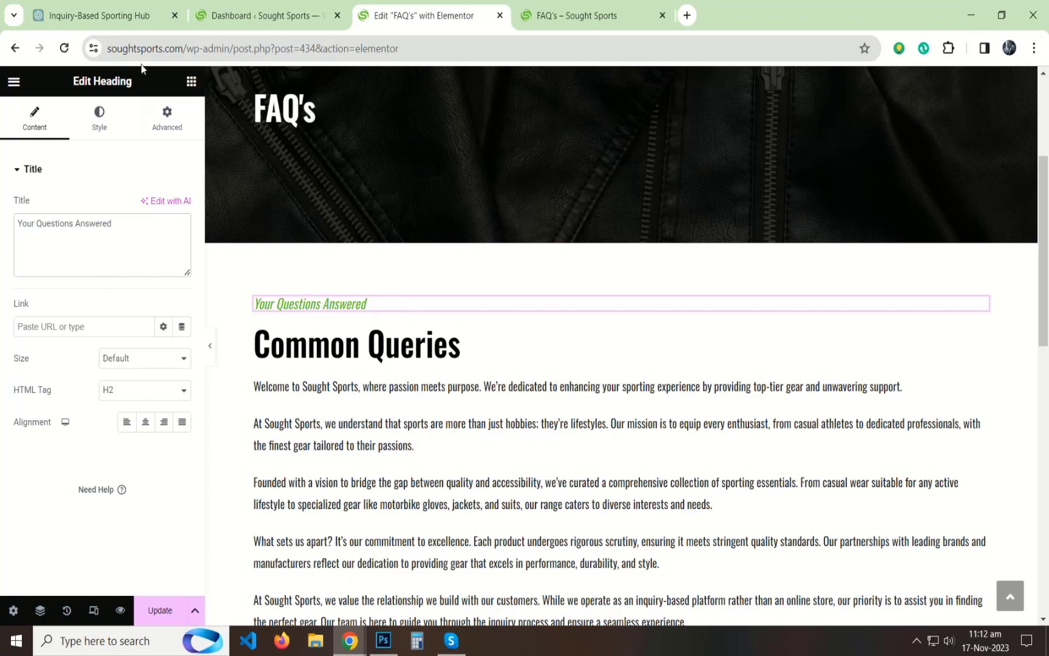
Step: Replace the paragraph under "Common Queries" with the welcome text copied from ChatGPT's first FAQ reply, and update the page
{"action": "left_click", "coordinate": [115, 16]}
{"action": "scroll", "coordinate": [458, 260], "scroll_direction": "down", "scroll_amount": 3}
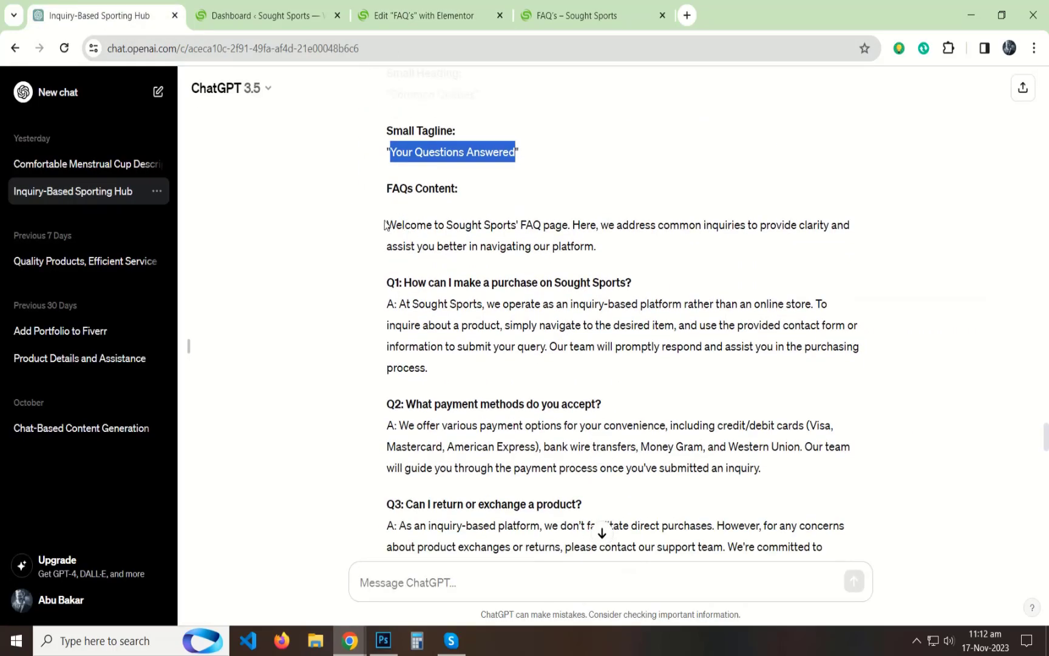
{"action": "left_click_drag", "start_coordinate": [385, 226], "coordinate": [605, 252]}
{"action": "key", "text": "ctrl+c"}
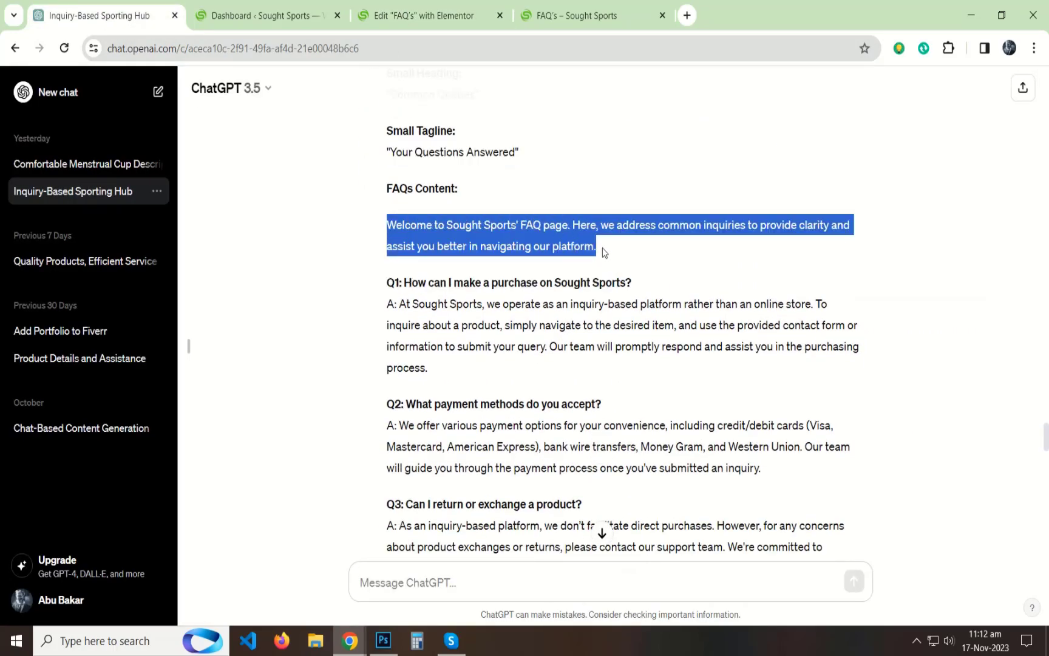
{"action": "left_click", "coordinate": [431, 24]}
{"action": "left_click", "coordinate": [424, 415]}
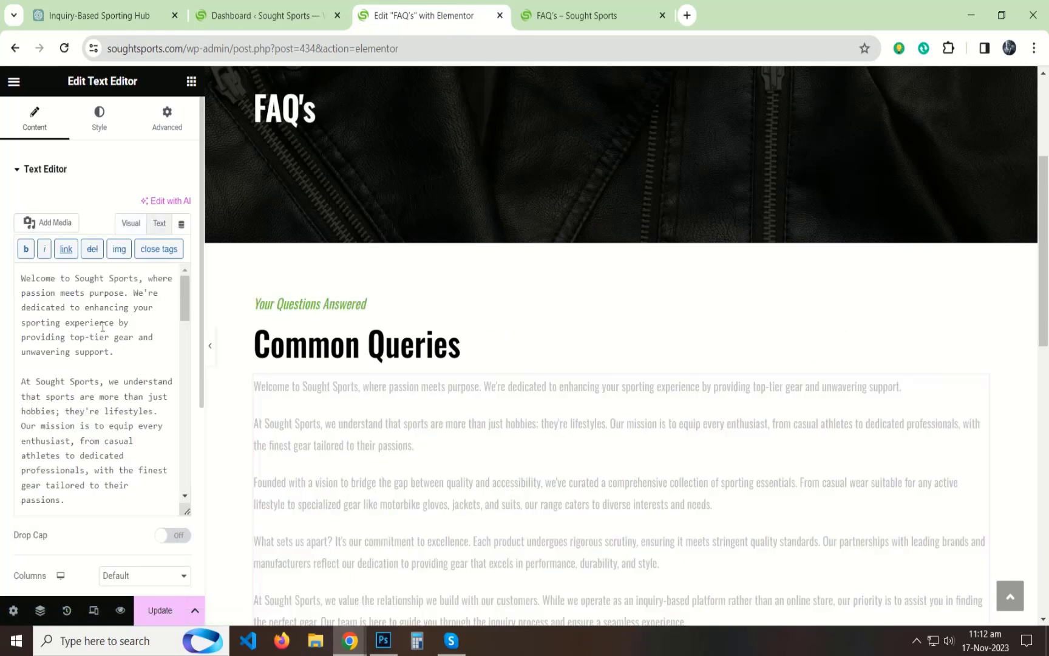
{"action": "key", "text": "ctrl+a"}
{"action": "key", "text": "ctrl+v"}
{"action": "left_click", "coordinate": [131, 223]}
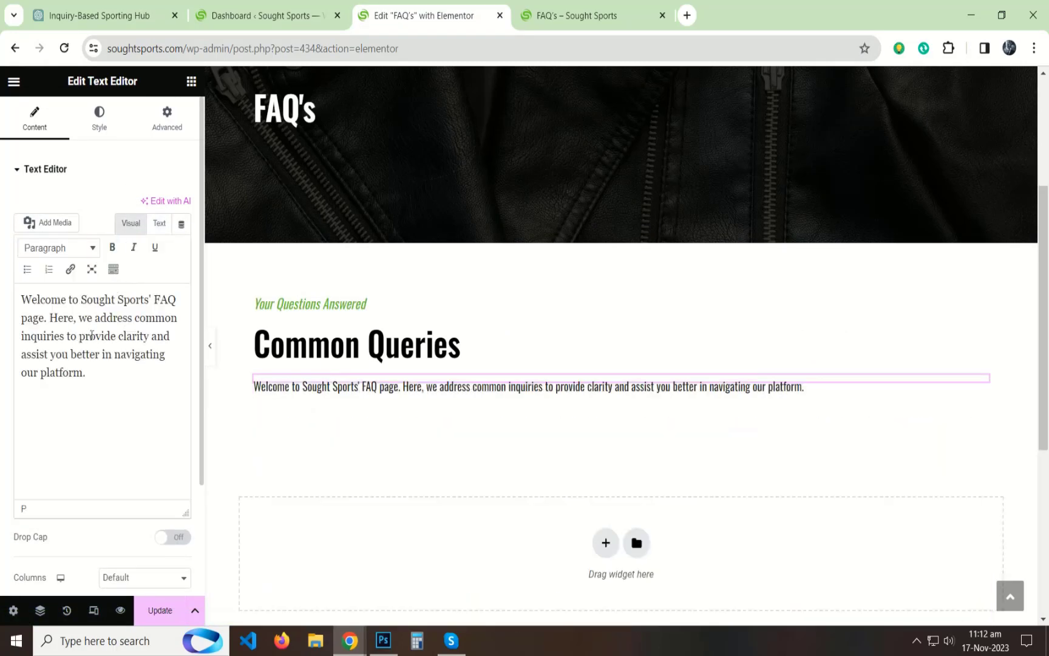
{"action": "left_click", "coordinate": [28, 181]}
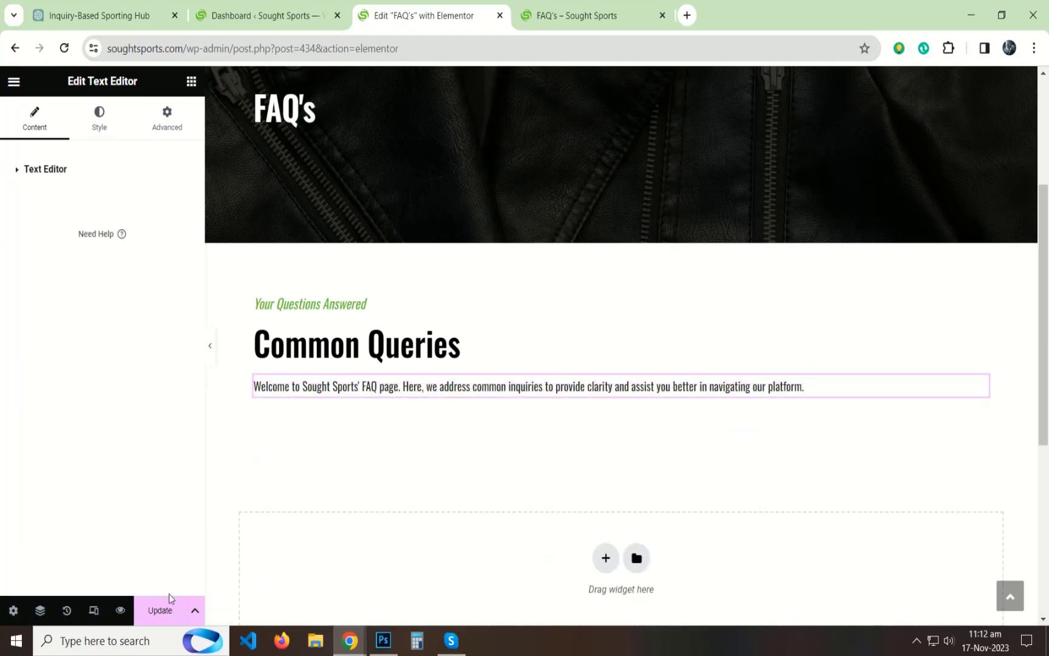
{"action": "scroll", "coordinate": [570, 435], "scroll_direction": "down", "scroll_amount": 3}
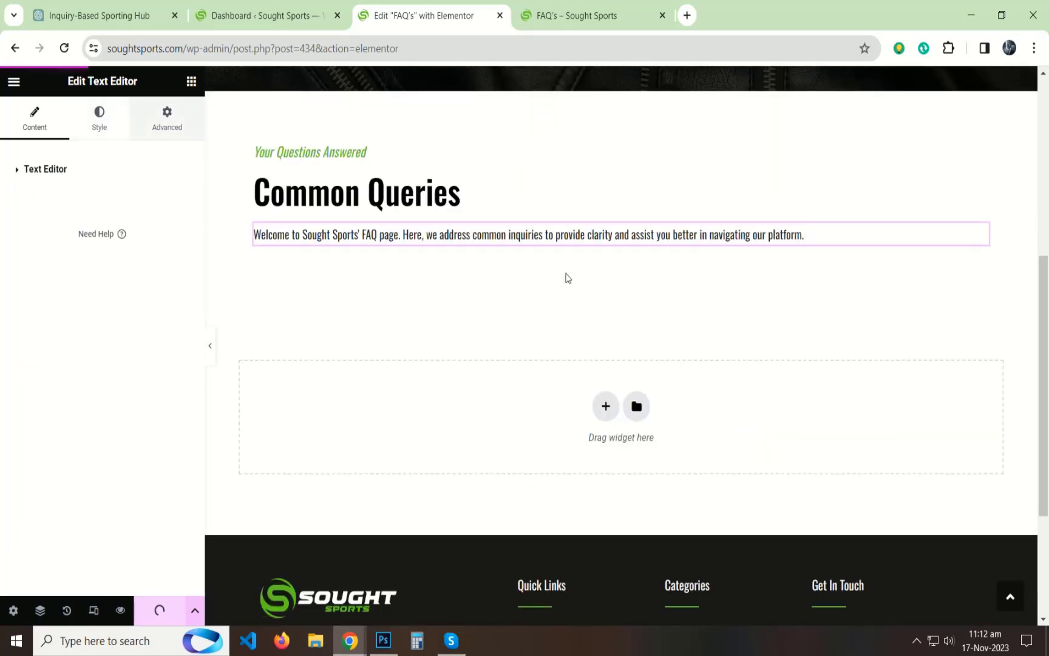
Step: Set all four margins of the welcome paragraph to 0 px with the values linked
{"action": "left_click", "coordinate": [166, 119]}
{"action": "left_click", "coordinate": [182, 222]}
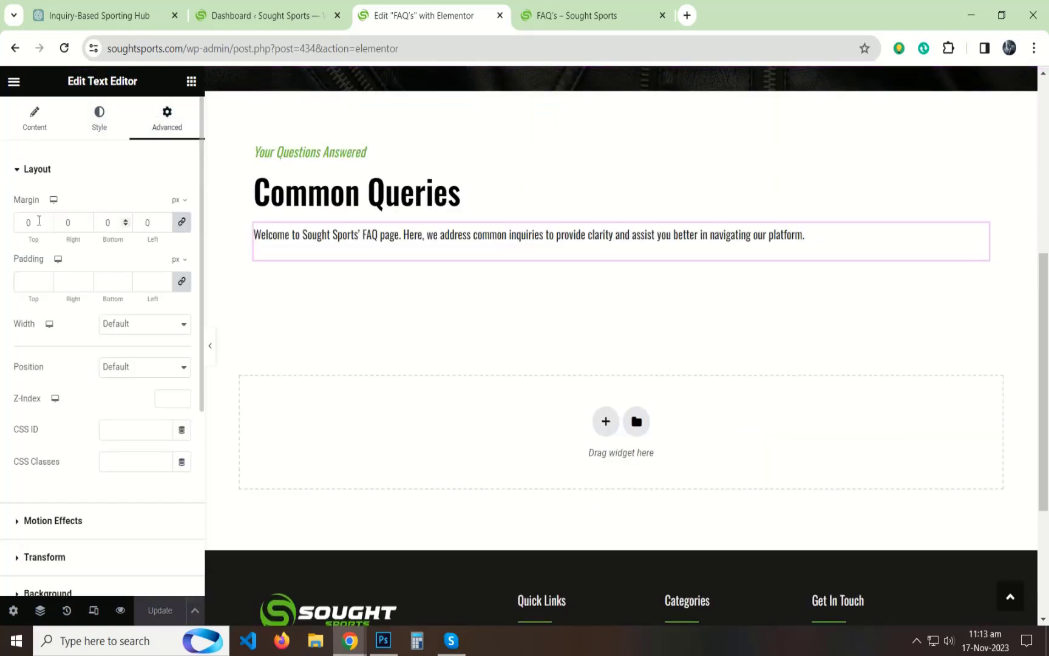
{"action": "left_click", "coordinate": [25, 170]}
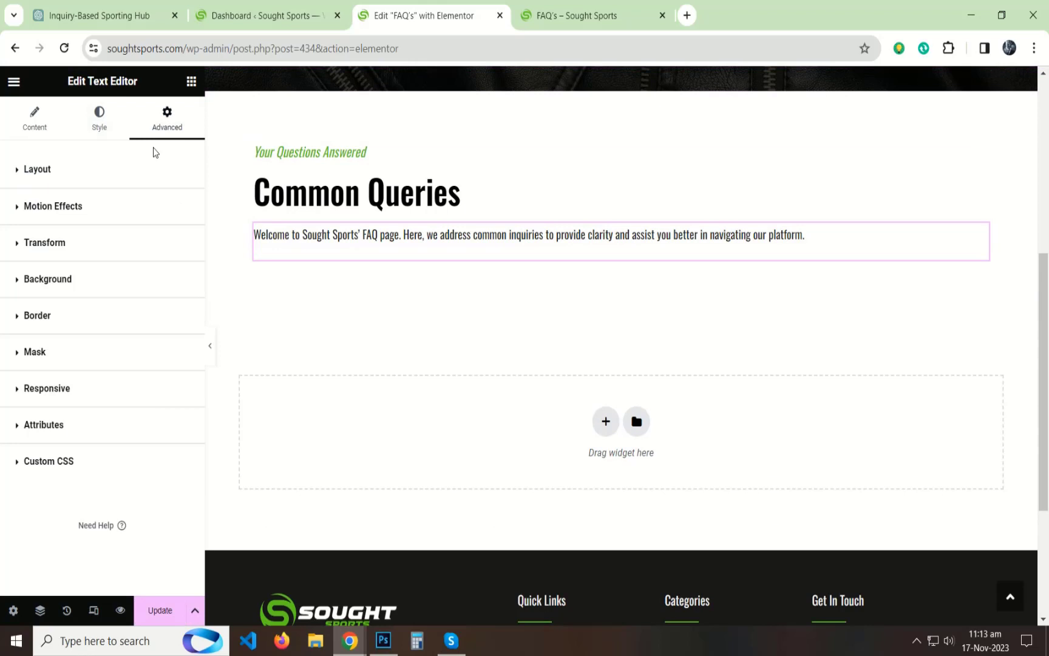
Step: Search the widgets for "accord" and place an Accordion widget directly below the welcome paragraph
{"action": "left_click", "coordinate": [192, 82]}
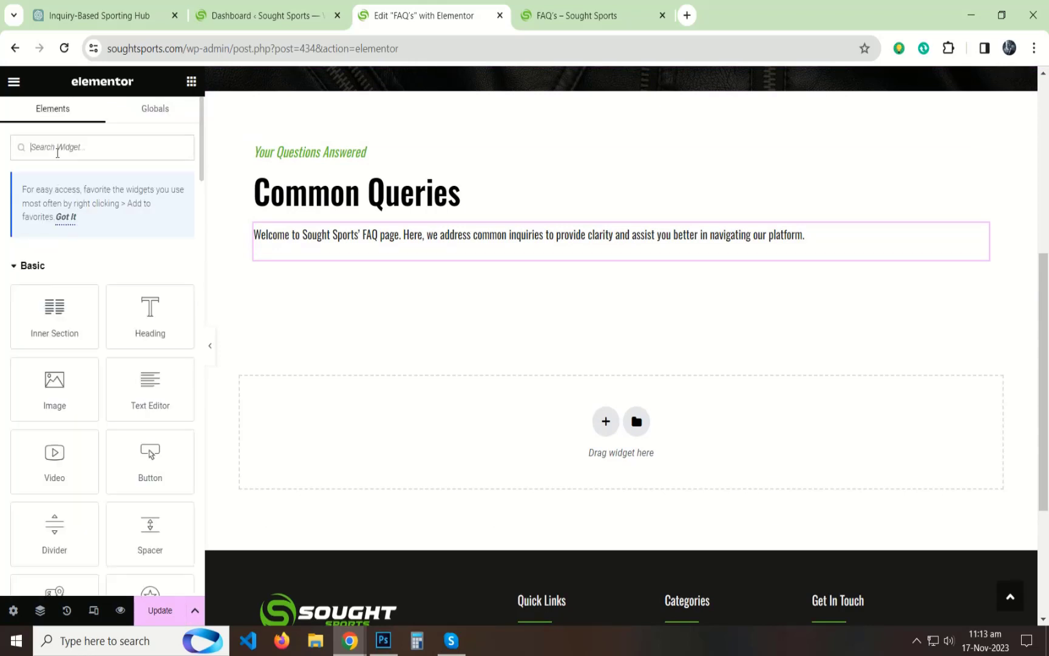
{"action": "type", "text": "accord"}
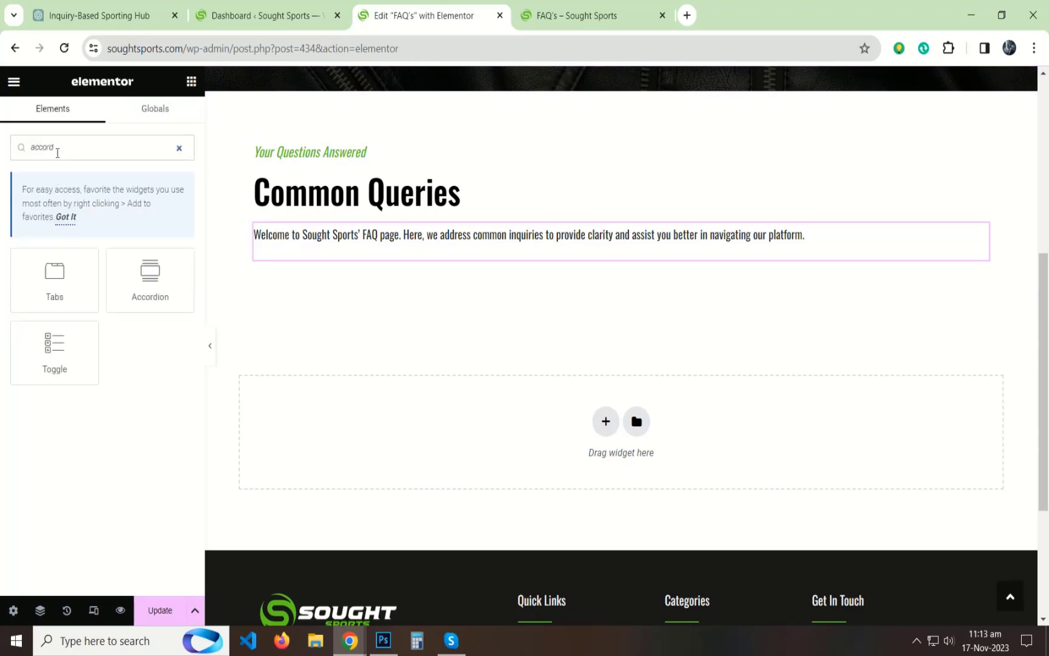
{"action": "left_click_drag", "start_coordinate": [138, 257], "coordinate": [298, 261]}
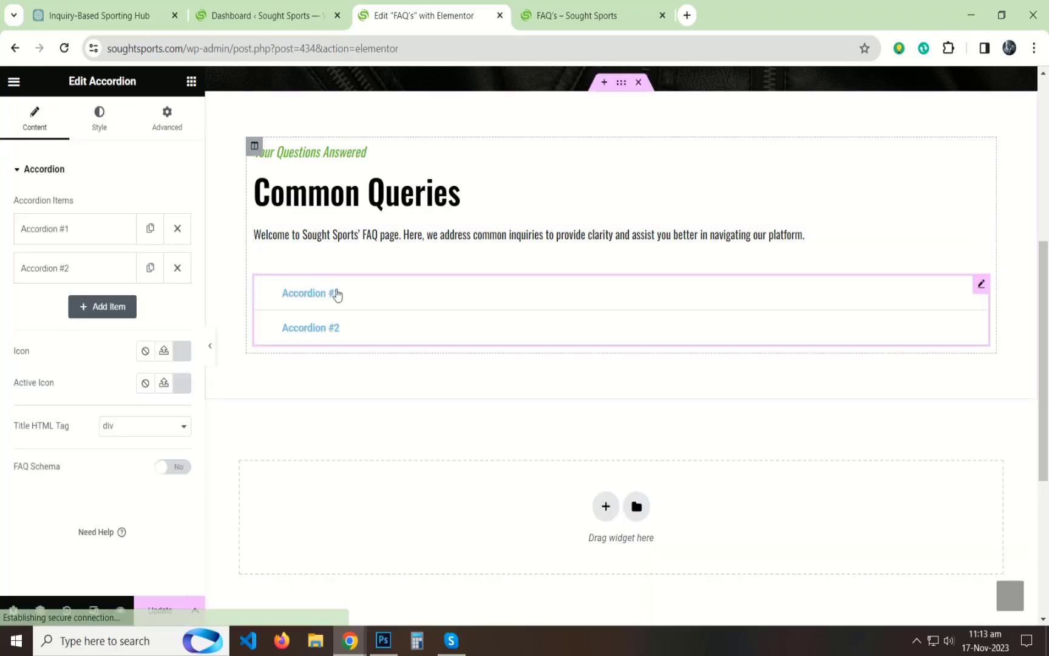
Step: Duplicate the "Accordion #2" item eight times so the accordion has ten items
{"action": "left_click", "coordinate": [150, 267]}
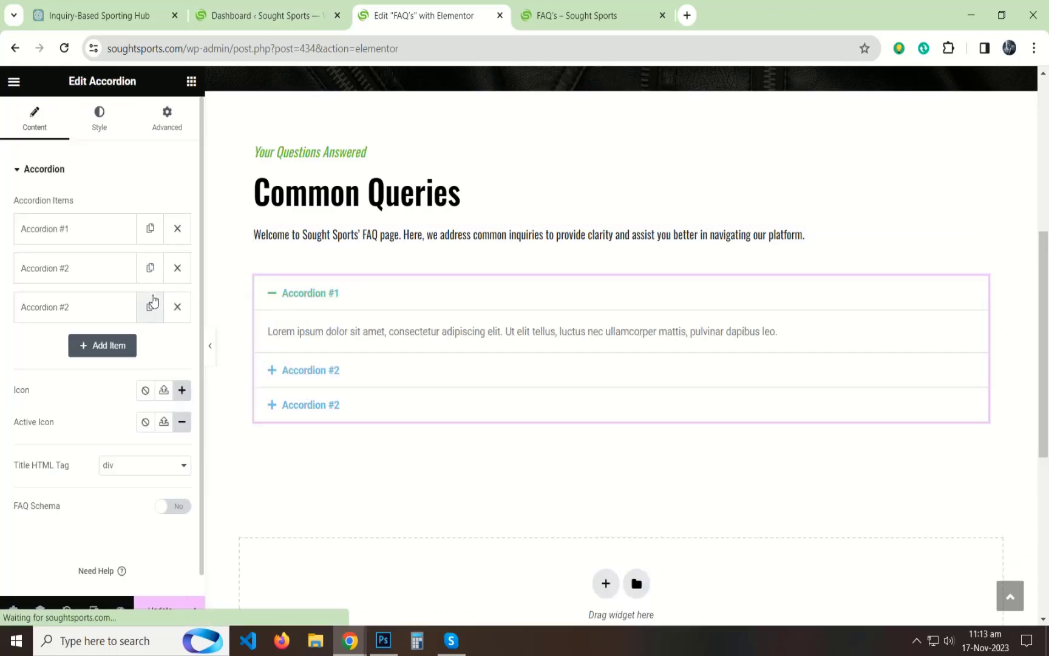
{"action": "left_click", "coordinate": [150, 307]}
{"action": "left_click", "coordinate": [150, 346]}
{"action": "left_click", "coordinate": [150, 385]}
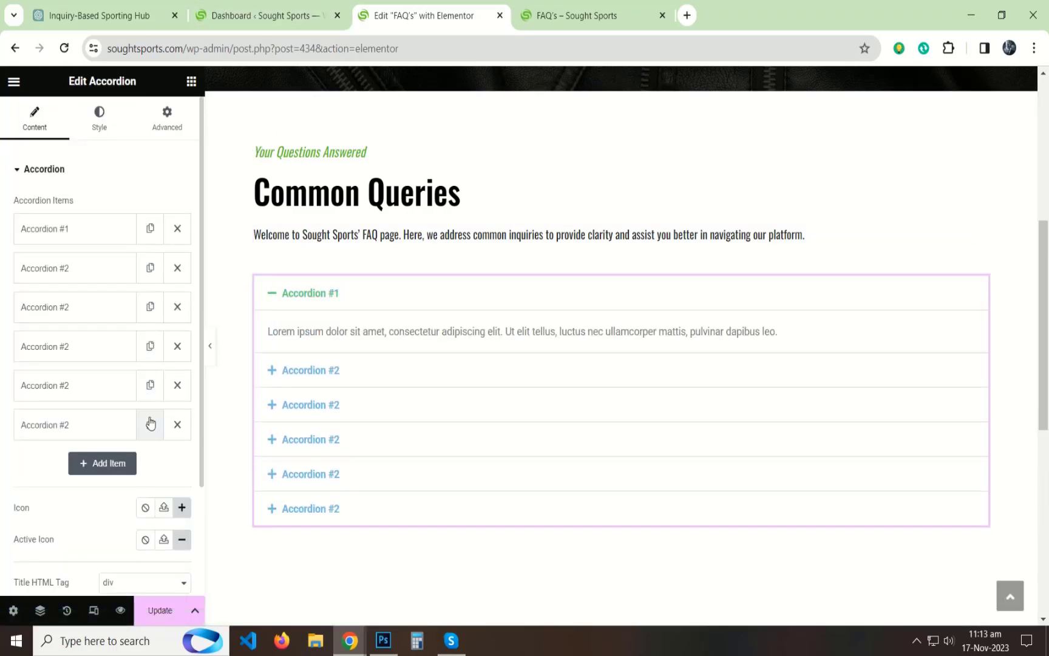
{"action": "left_click", "coordinate": [150, 424]}
{"action": "left_click", "coordinate": [150, 462]}
{"action": "left_click", "coordinate": [149, 504]}
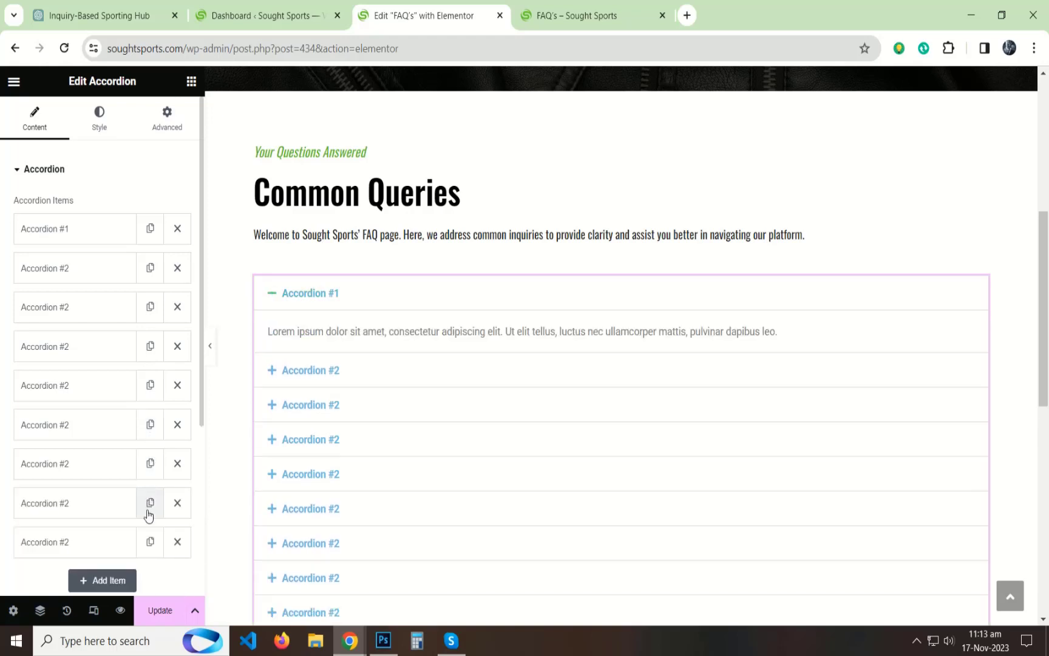
{"action": "left_click", "coordinate": [150, 542]}
{"action": "scroll", "coordinate": [579, 274], "scroll_direction": "down", "scroll_amount": 2}
{"action": "scroll", "coordinate": [579, 276], "scroll_direction": "up", "scroll_amount": 1}
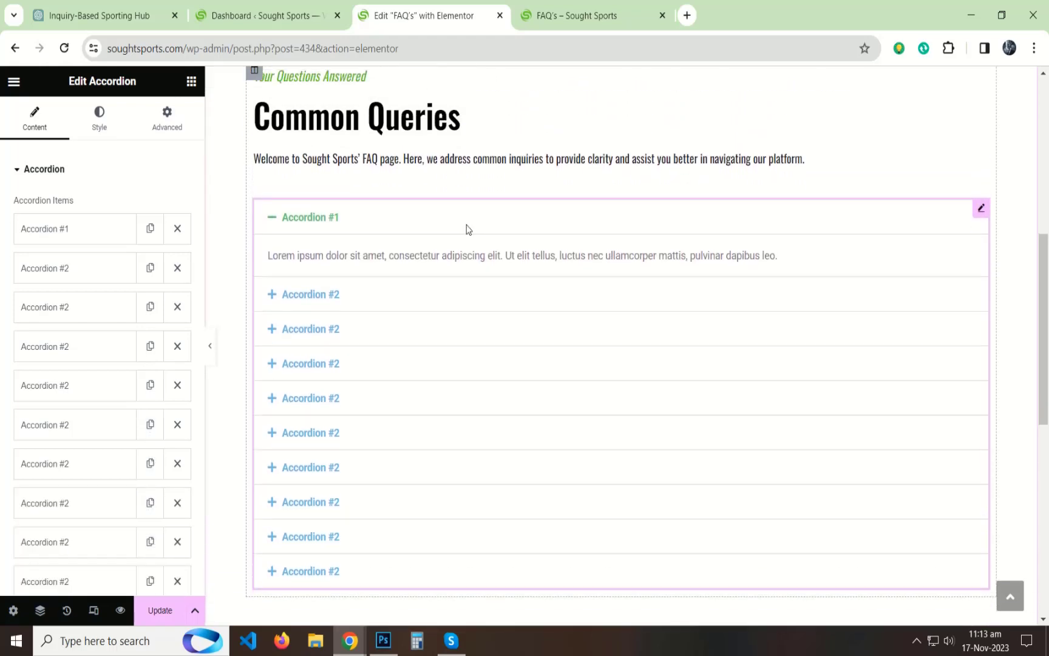
Step: Place the editor tab beside ChatGPT's and title the first accordion item "How do I make a purchase on Sought Sports?", copied from ChatGPT's second FAQ reply
{"action": "key", "text": "ctrl+1"}
{"action": "scroll", "coordinate": [635, 196], "scroll_direction": "down", "scroll_amount": 15}
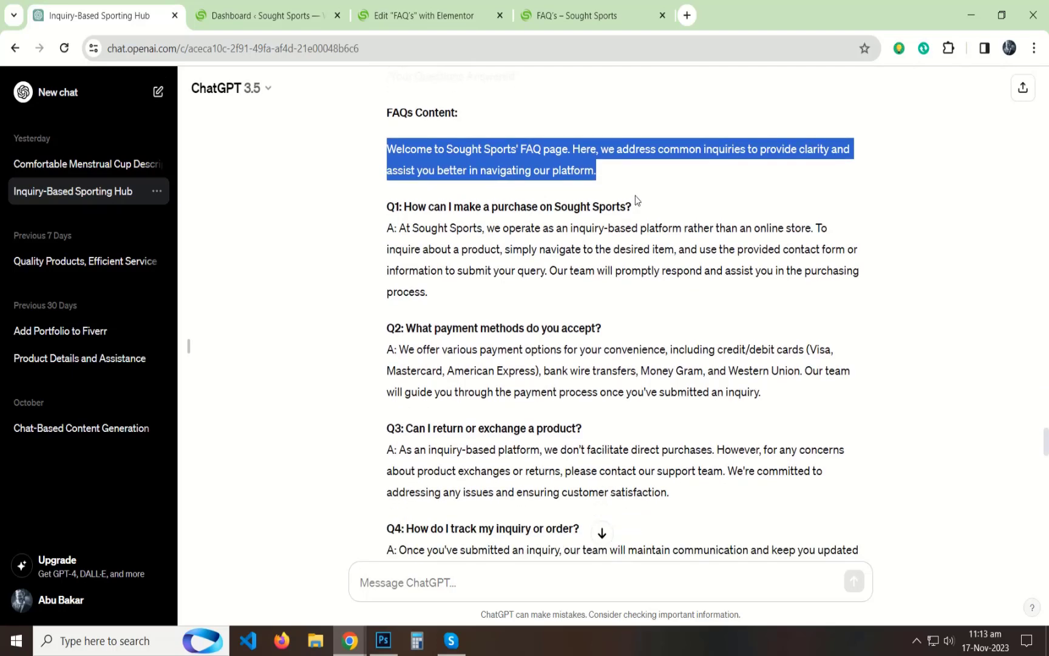
{"action": "scroll", "coordinate": [474, 291], "scroll_direction": "down", "scroll_amount": 3}
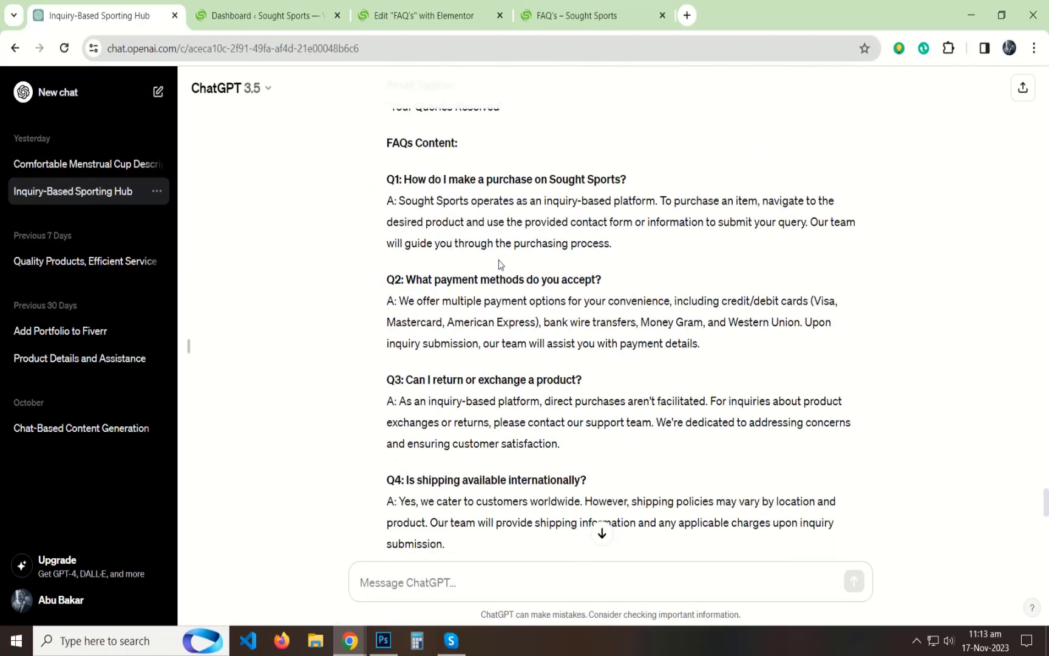
{"action": "left_click_drag", "start_coordinate": [467, 178], "coordinate": [384, 175]}
{"action": "key", "text": "ctrl+c"}
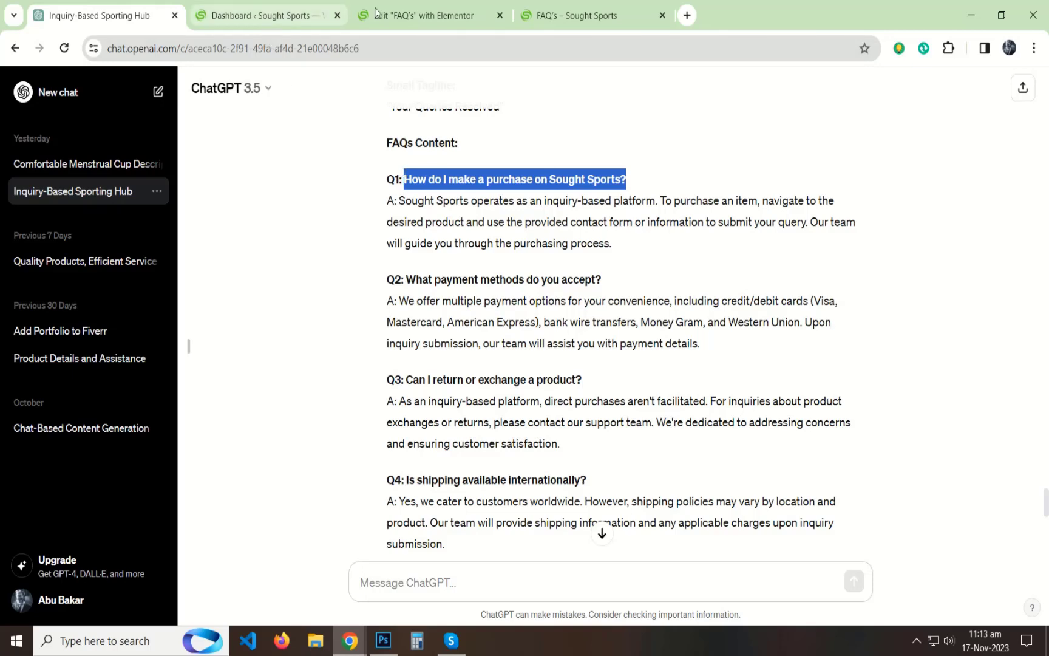
{"action": "left_click_drag", "start_coordinate": [426, 16], "coordinate": [273, 15]}
{"action": "left_click", "coordinate": [78, 240]}
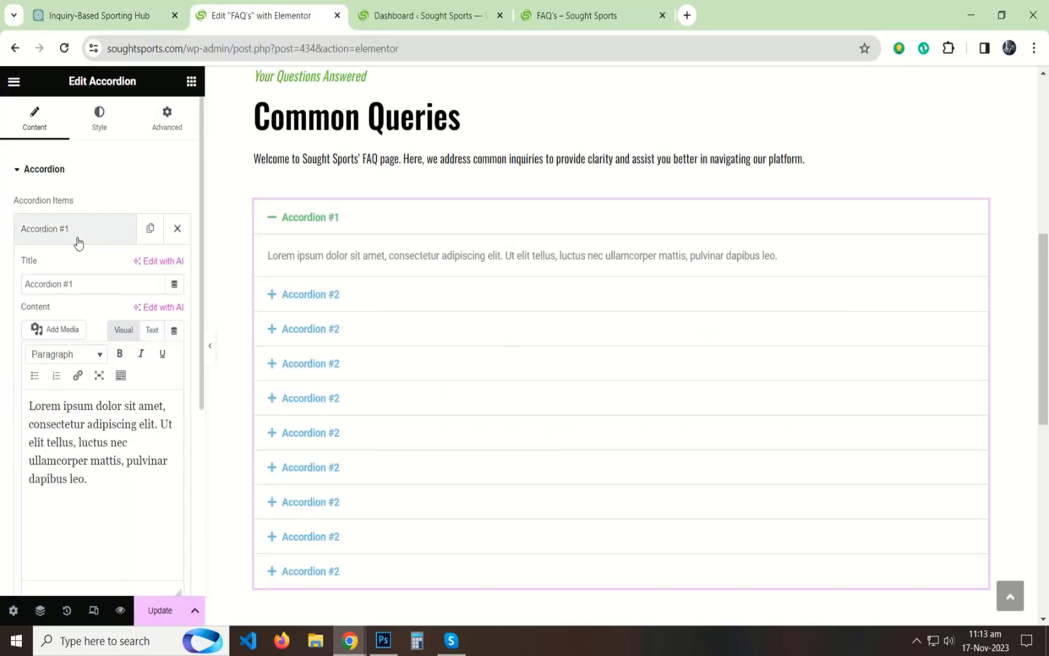
{"action": "triple_click", "coordinate": [74, 284]}
{"action": "key", "text": "ctrl+v"}
Step: Replace the first accordion item's placeholder content with ChatGPT's Q1 answer, leaving out the "A:" prefix
{"action": "left_click", "coordinate": [106, 16]}
{"action": "left_click_drag", "start_coordinate": [614, 255], "coordinate": [402, 202]}
{"action": "left_click", "coordinate": [237, 17]}
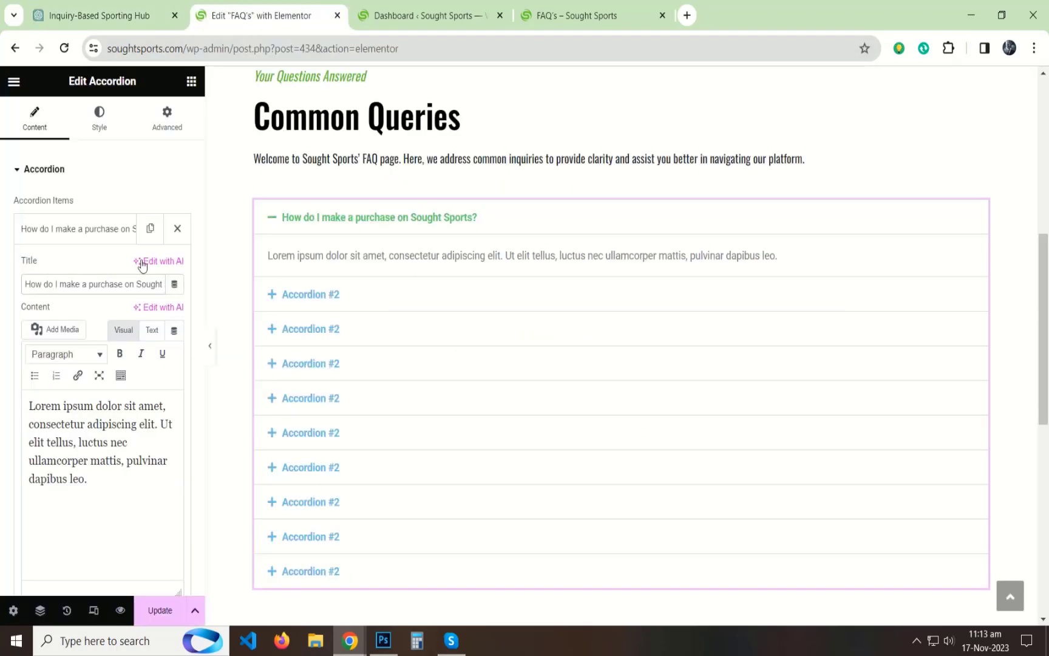
{"action": "left_click", "coordinate": [149, 330]}
{"action": "key", "text": "ctrl+a"}
{"action": "type", "text": "Sought Sports operates as an inquiry-based platform. To purchase an item, navigate to the desired product and use the provided contact form or information to submit your query. Our team will guide you through the purchasing process."}
{"action": "left_click", "coordinate": [125, 331]}
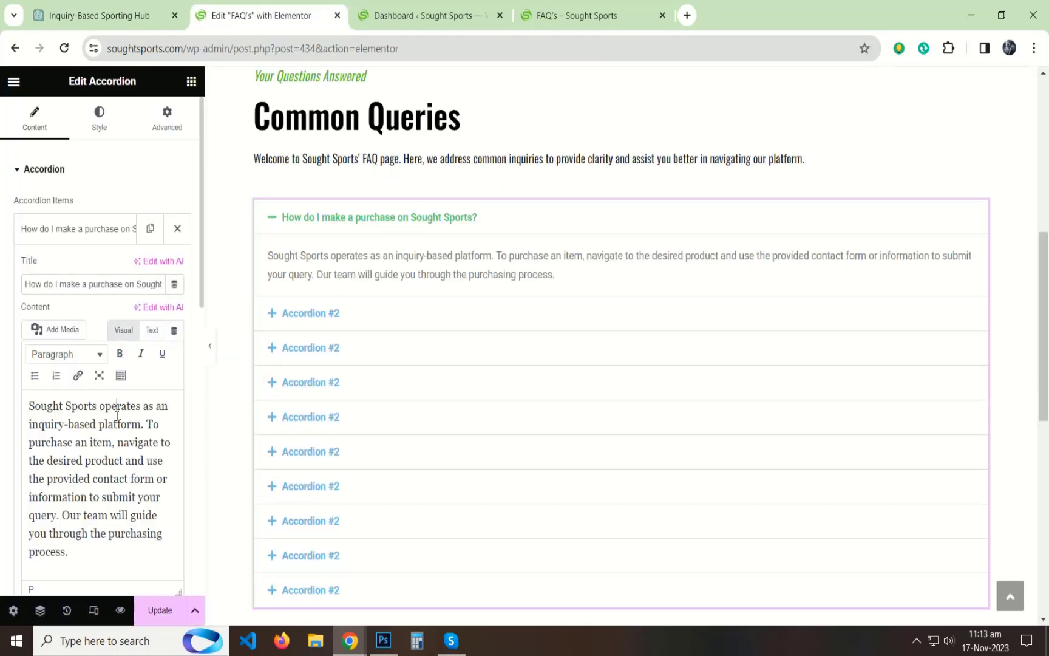
Step: Copy the Q2 question "What payment methods do you accept?" from ChatGPT and use it as the second accordion item's title
{"action": "left_click", "coordinate": [98, 15]}
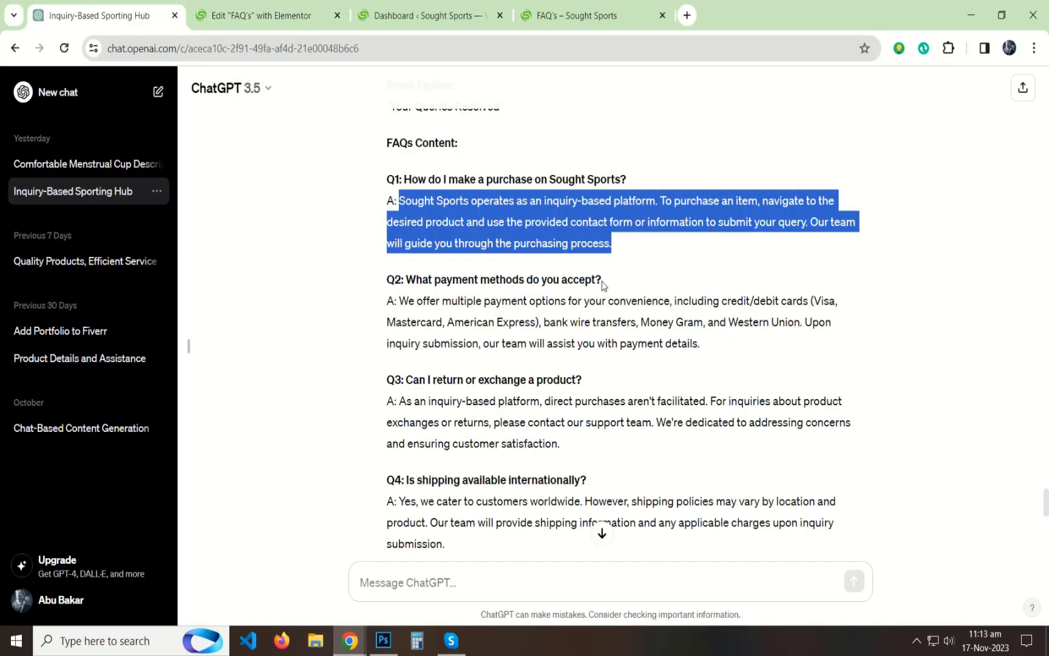
{"action": "left_click_drag", "start_coordinate": [603, 284], "coordinate": [448, 279]}
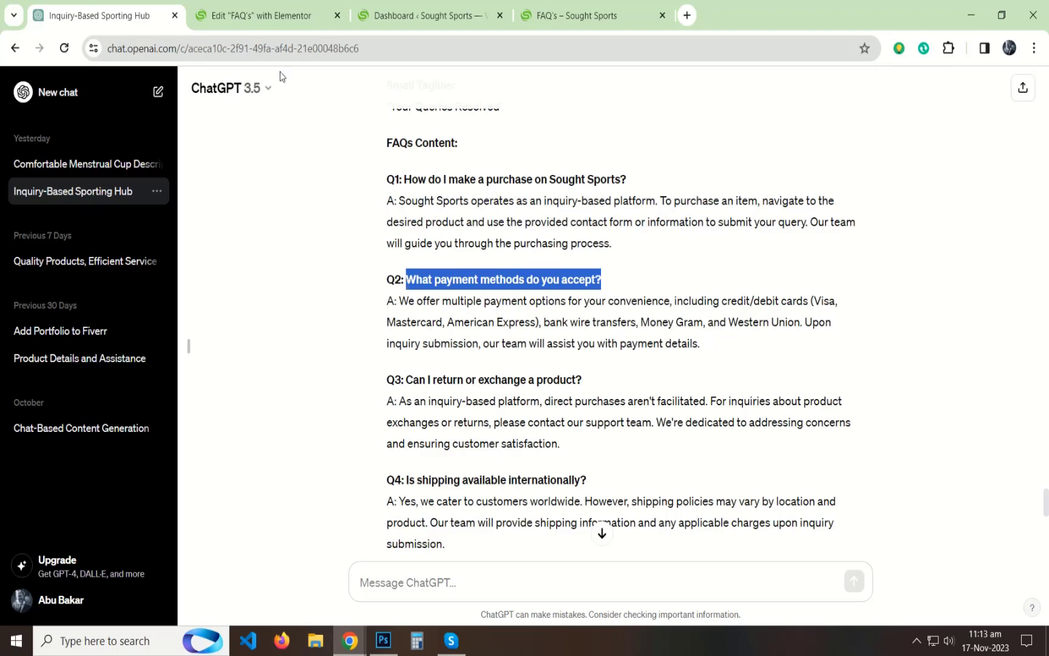
{"action": "left_click", "coordinate": [262, 15]}
{"action": "left_click", "coordinate": [85, 237]}
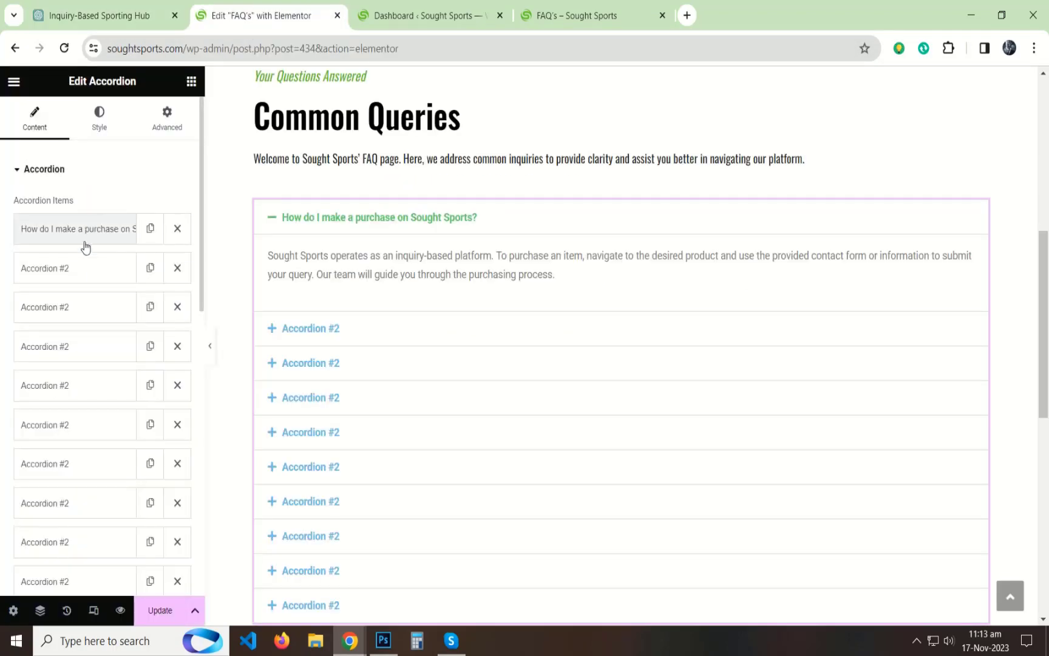
{"action": "left_click", "coordinate": [76, 268]}
{"action": "triple_click", "coordinate": [91, 323]}
{"action": "type", "text": "What payment methods do you accept?"}
Step: Replace the second accordion item's placeholder content with ChatGPT's Q2 answer about payment options, without the "A:" prefix
{"action": "left_click", "coordinate": [93, 17]}
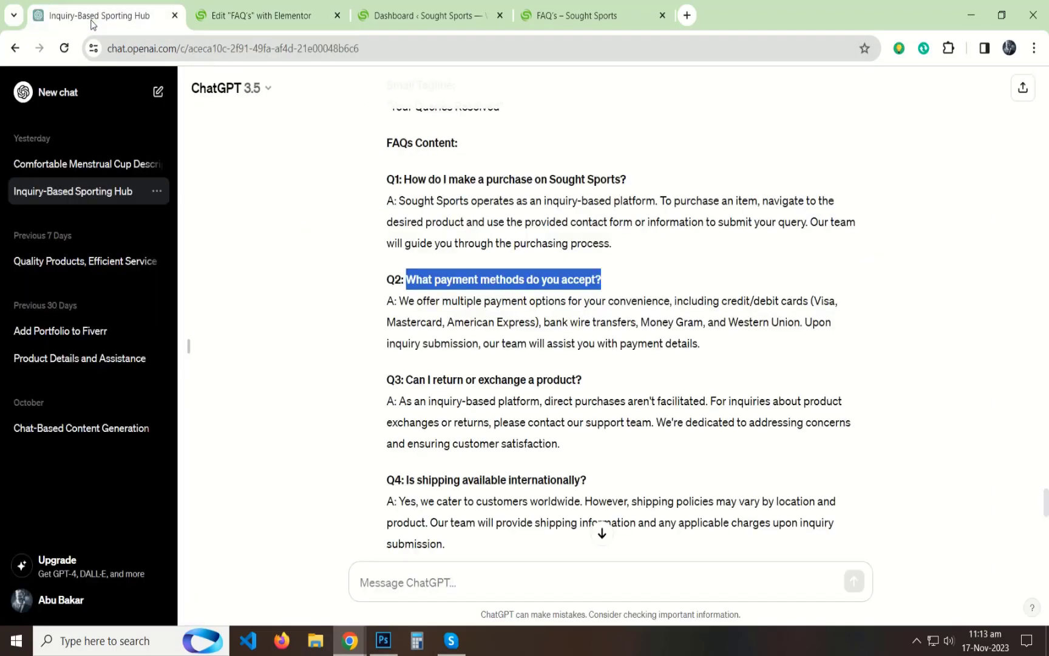
{"action": "left_click_drag", "start_coordinate": [708, 345], "coordinate": [448, 305]}
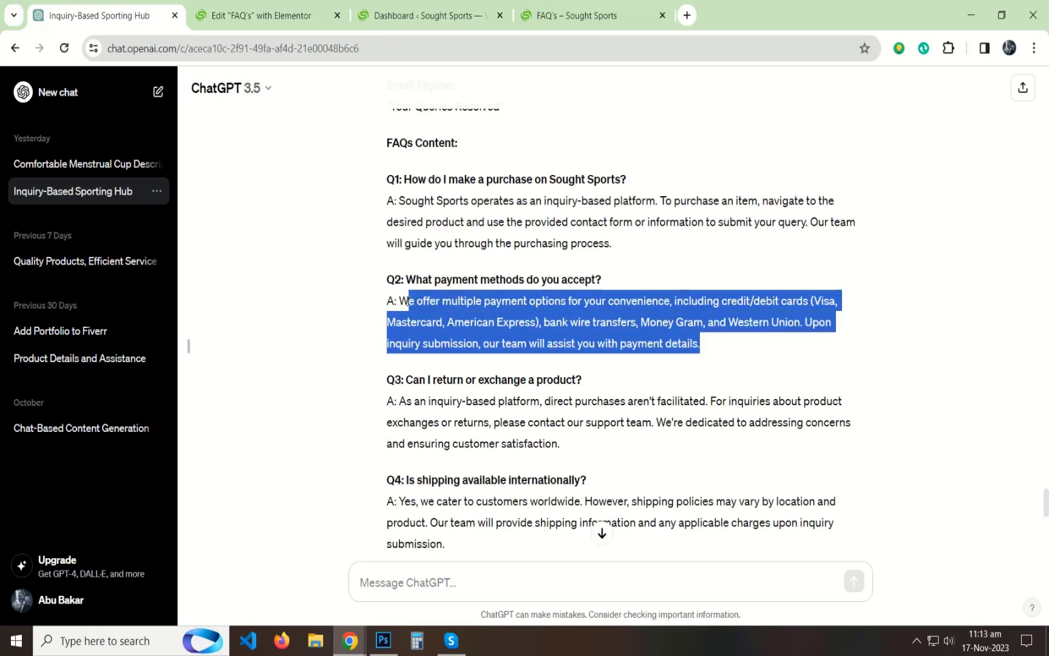
{"action": "left_click", "coordinate": [284, 6]}
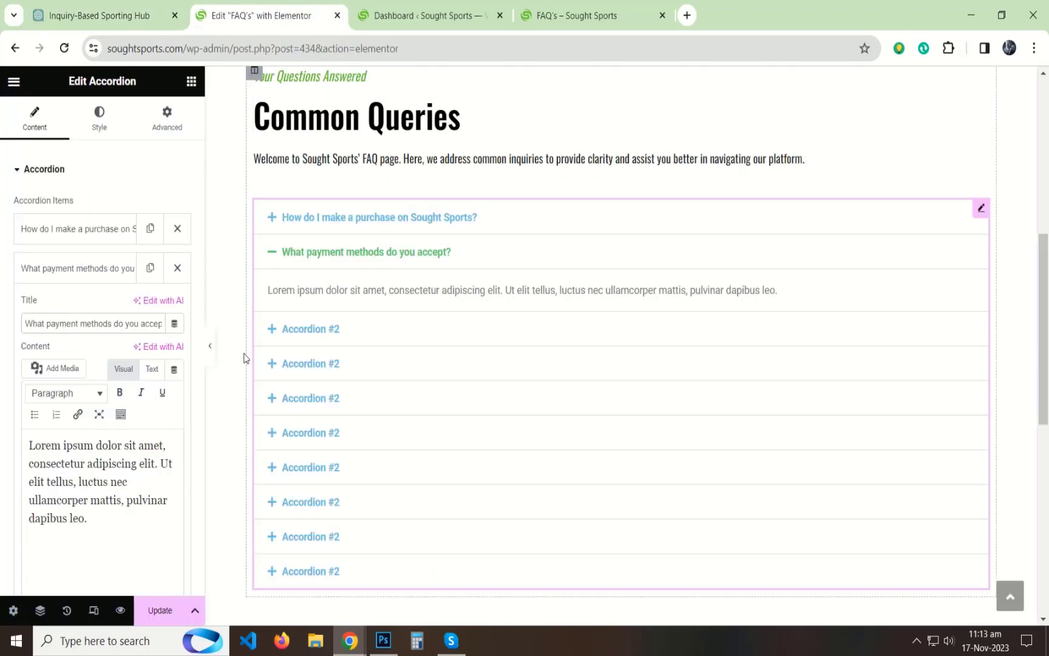
{"action": "left_click", "coordinate": [152, 369]}
{"action": "key", "text": "ctrl+a"}
{"action": "type", "text": "We offer multiple payment options for your convenience, including credit/debit cards (Visa, Mastercard, American Express), bank wire transfers, Money Gram, and Western Union. Upon inquiry submission, our team will assist you with payment details."}
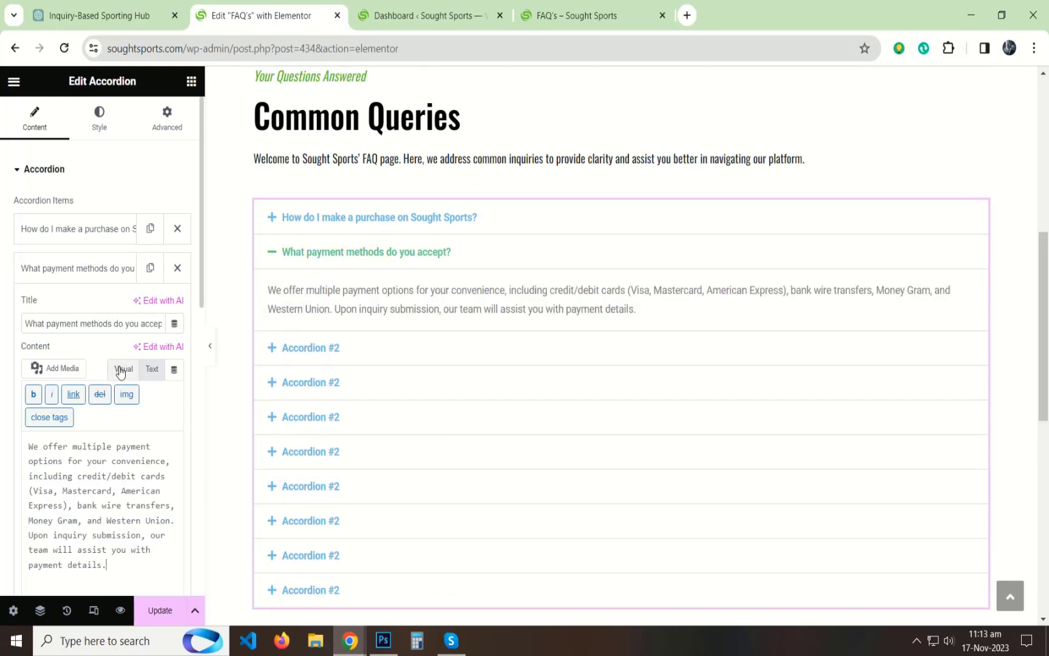
{"action": "left_click", "coordinate": [123, 368]}
{"action": "left_click", "coordinate": [94, 449]}
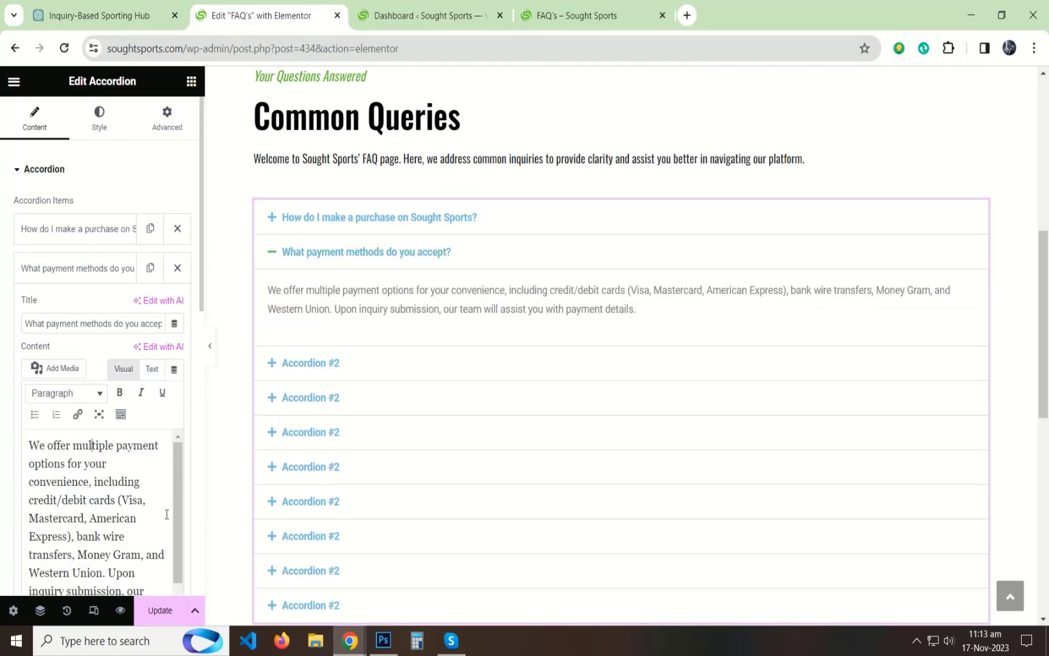
Step: Copy the Q3 question "Can I return or exchange a product?" from ChatGPT and use it as the third accordion item's title
{"action": "left_click", "coordinate": [129, 268]}
{"action": "left_click", "coordinate": [73, 306]}
{"action": "scroll", "coordinate": [70, 310], "scroll_direction": "down", "scroll_amount": 1}
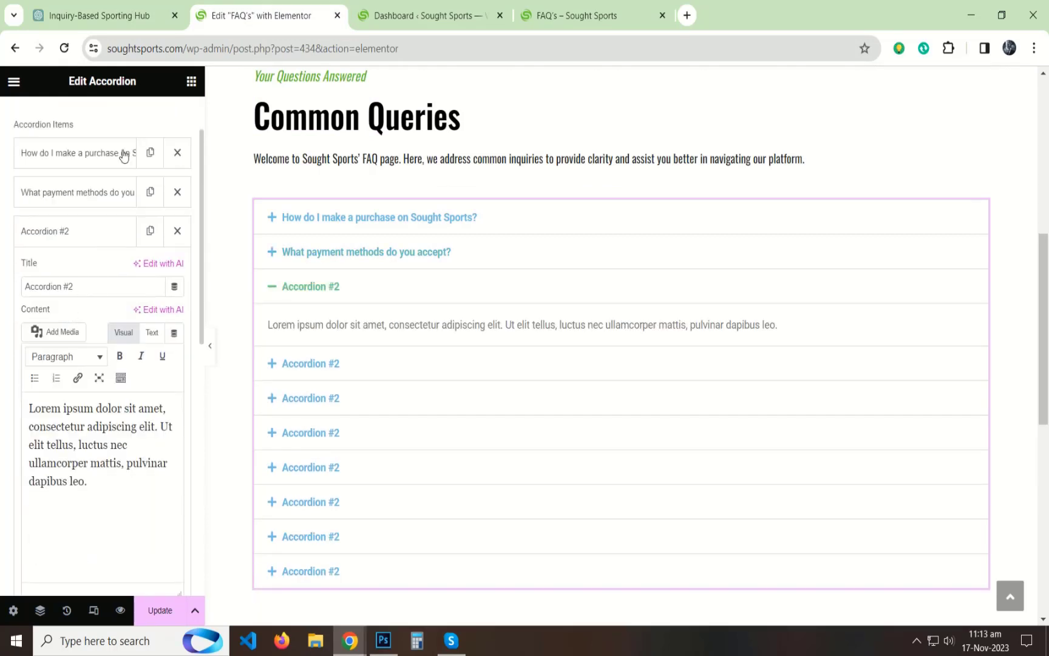
{"action": "left_click", "coordinate": [132, 21]}
{"action": "scroll", "coordinate": [560, 269], "scroll_direction": "down", "scroll_amount": 1}
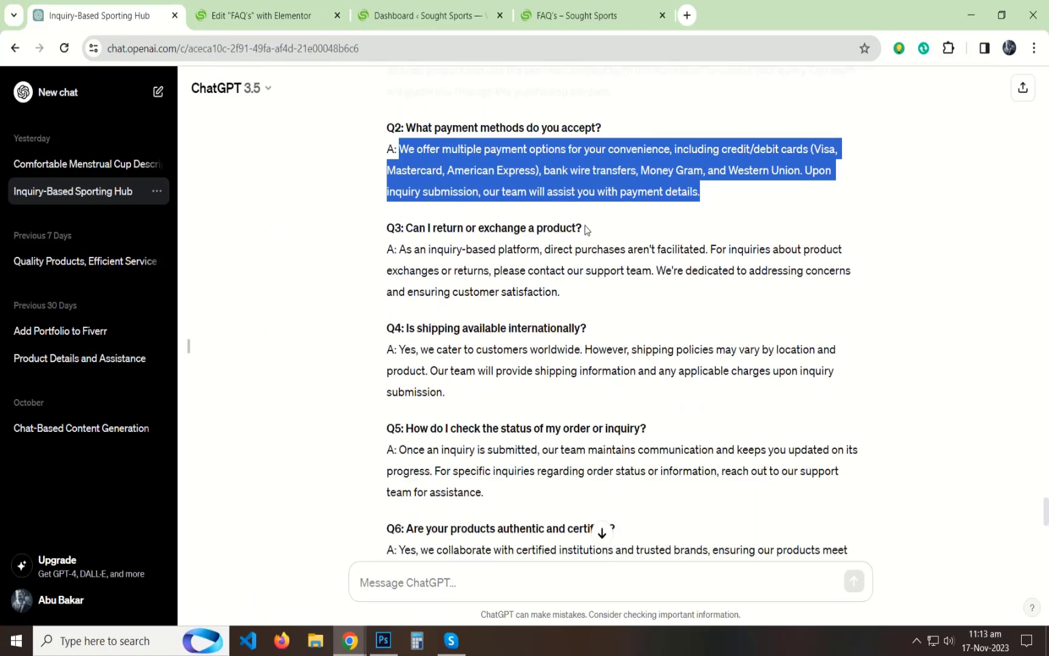
{"action": "left_click_drag", "start_coordinate": [583, 228], "coordinate": [404, 229]}
{"action": "key", "text": "ctrl+c"}
{"action": "left_click", "coordinate": [289, 20]}
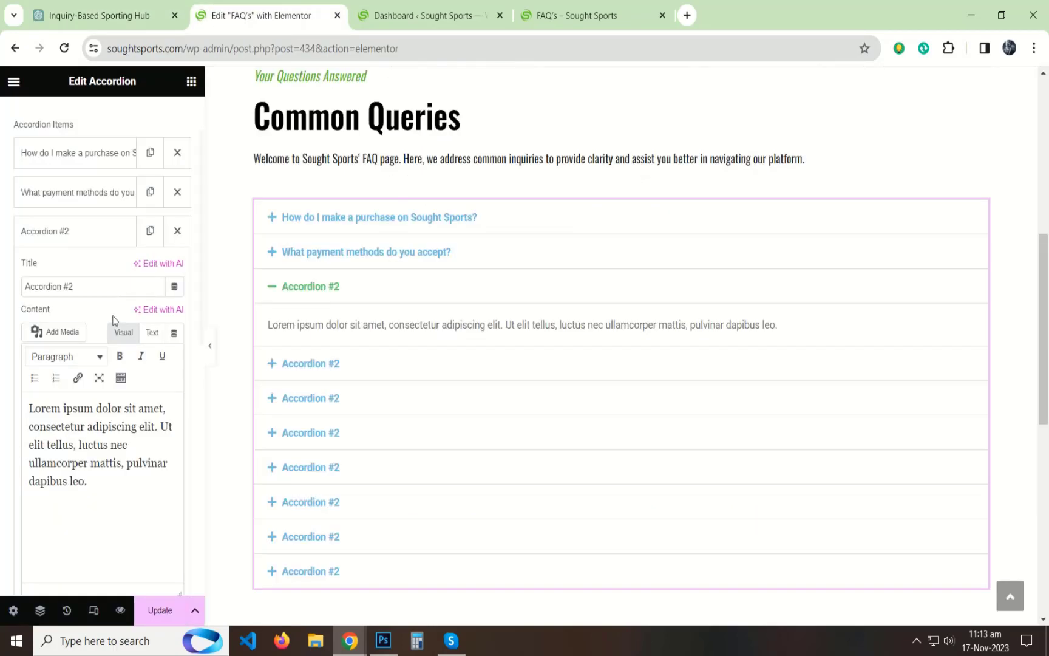
{"action": "key", "text": "ctrl+v"}
{"action": "left_click", "coordinate": [113, 46]}
Step: Replace the third accordion item's placeholder content with ChatGPT's Q3 answer about returns and exchanges, without the "A:" prefix
{"action": "left_click", "coordinate": [100, 15]}
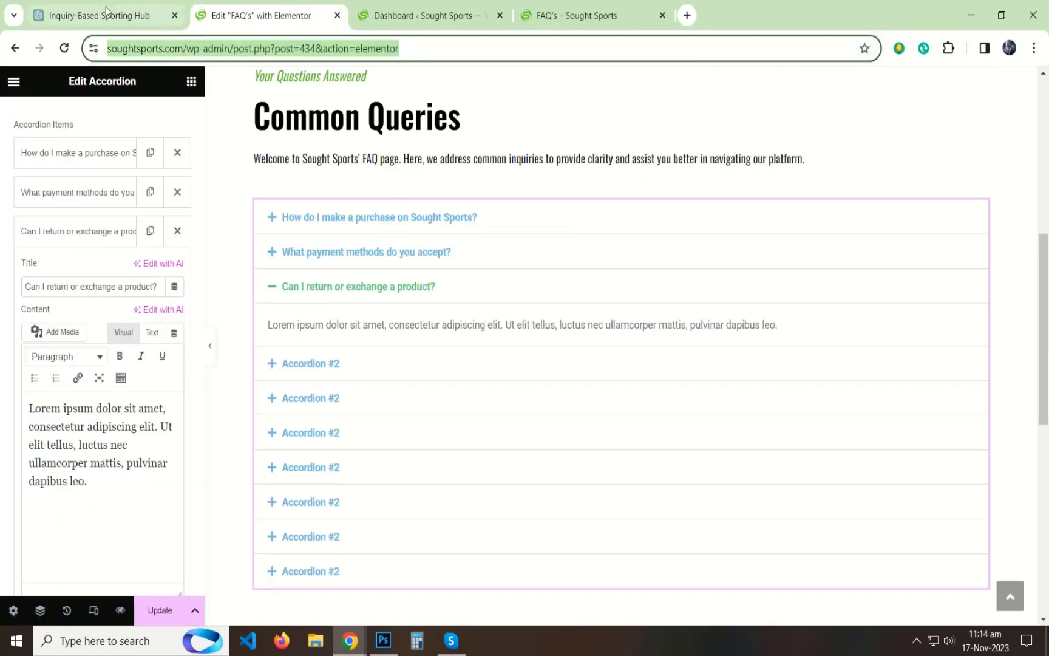
{"action": "left_click_drag", "start_coordinate": [561, 292], "coordinate": [400, 249]}
{"action": "key", "text": "ctrl+c"}
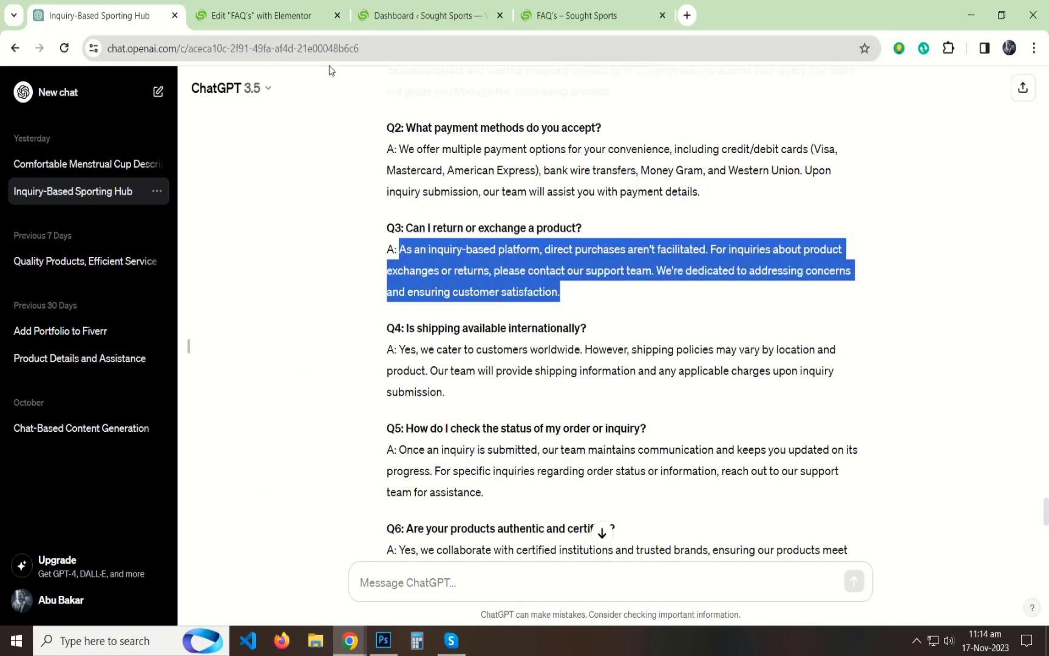
{"action": "left_click", "coordinate": [273, 15]}
{"action": "left_click", "coordinate": [152, 332]}
{"action": "key", "text": "ctrl+a"}
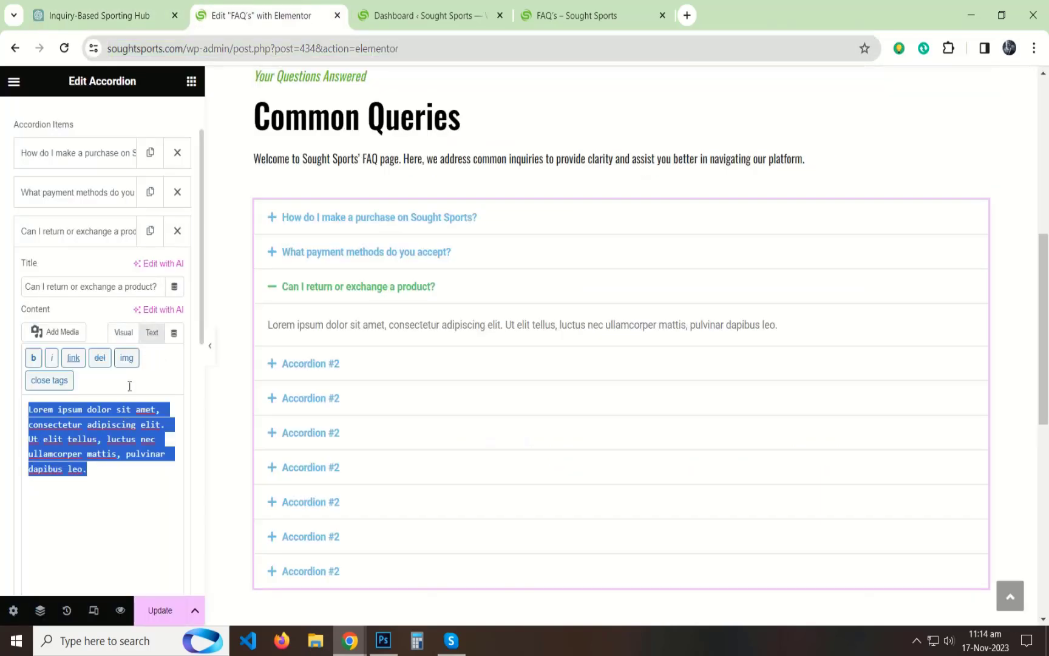
{"action": "key", "text": "ctrl+v"}
{"action": "left_click", "coordinate": [123, 332]}
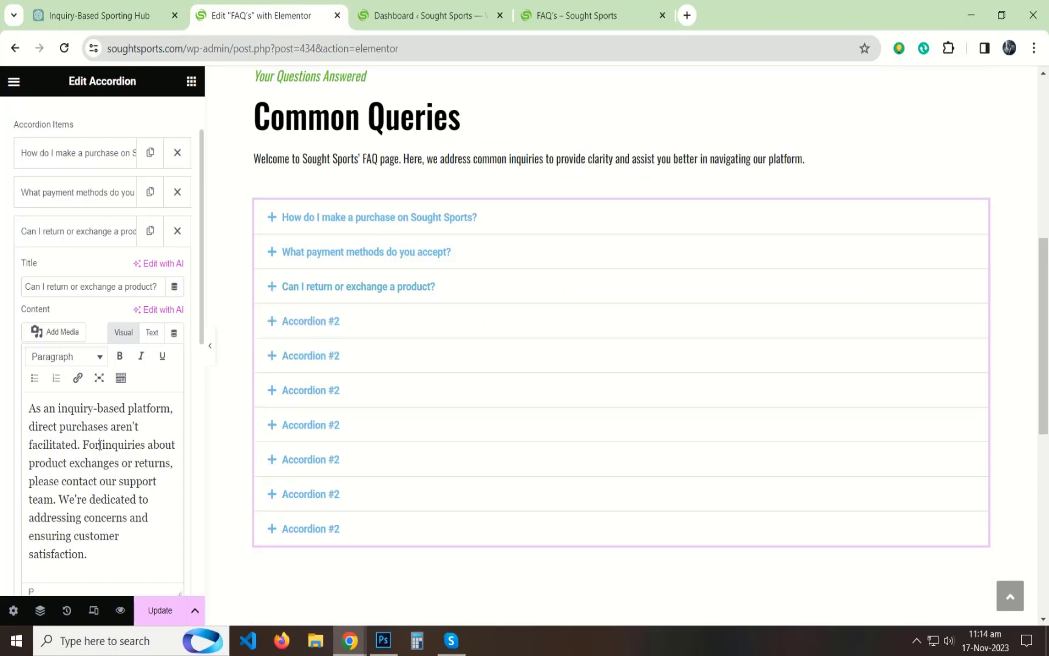
Step: Copy the Q4 question "Is shipping available internationally?" from ChatGPT and use it as the fourth accordion item's title
{"action": "left_click", "coordinate": [108, 15]}
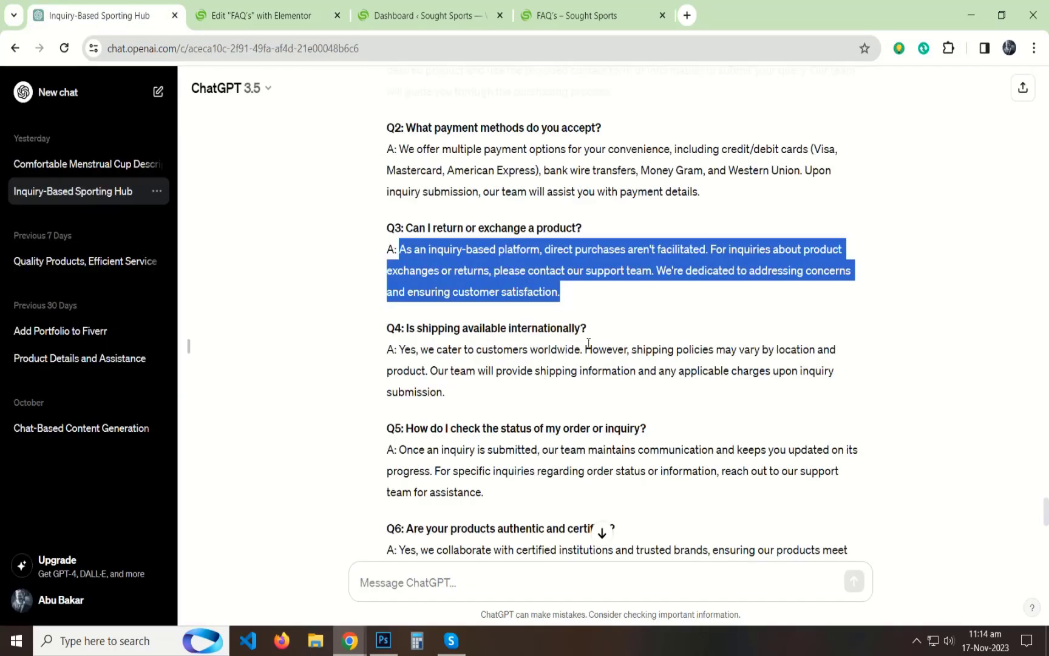
{"action": "left_click_drag", "start_coordinate": [587, 328], "coordinate": [409, 329]}
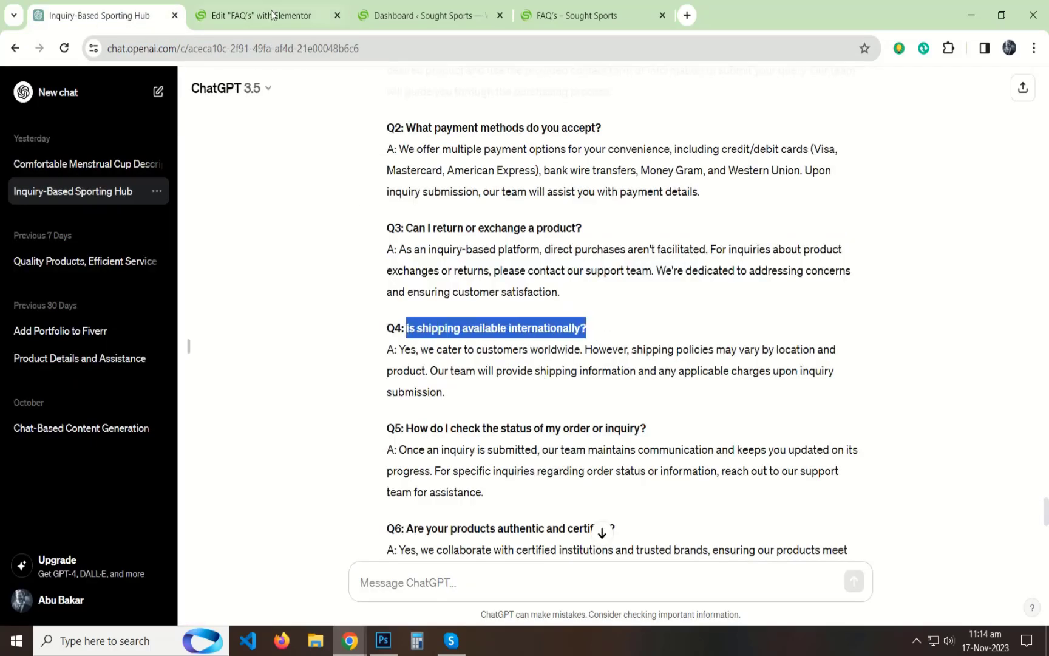
{"action": "left_click", "coordinate": [267, 16]}
{"action": "left_click", "coordinate": [73, 231]}
{"action": "left_click", "coordinate": [60, 271]}
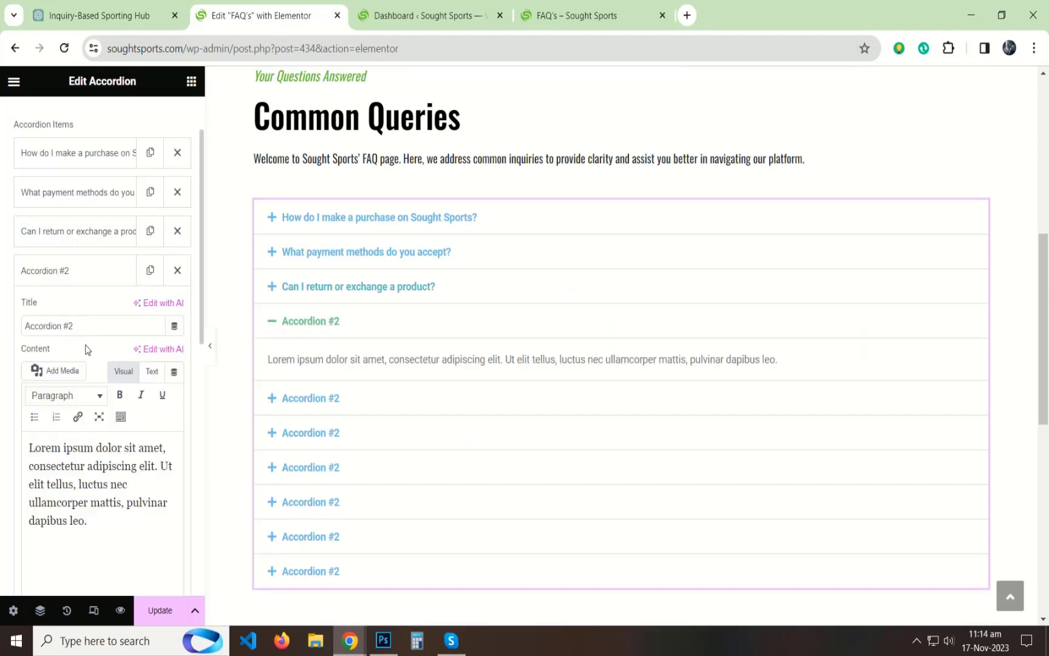
{"action": "key", "text": "ctrl+a"}
{"action": "type", "text": "Is shipping available internationally?"}
Step: Replace the fourth accordion item's placeholder content with ChatGPT's Q4 answer about worldwide shipping, without the "A:" prefix
{"action": "left_click", "coordinate": [97, 15]}
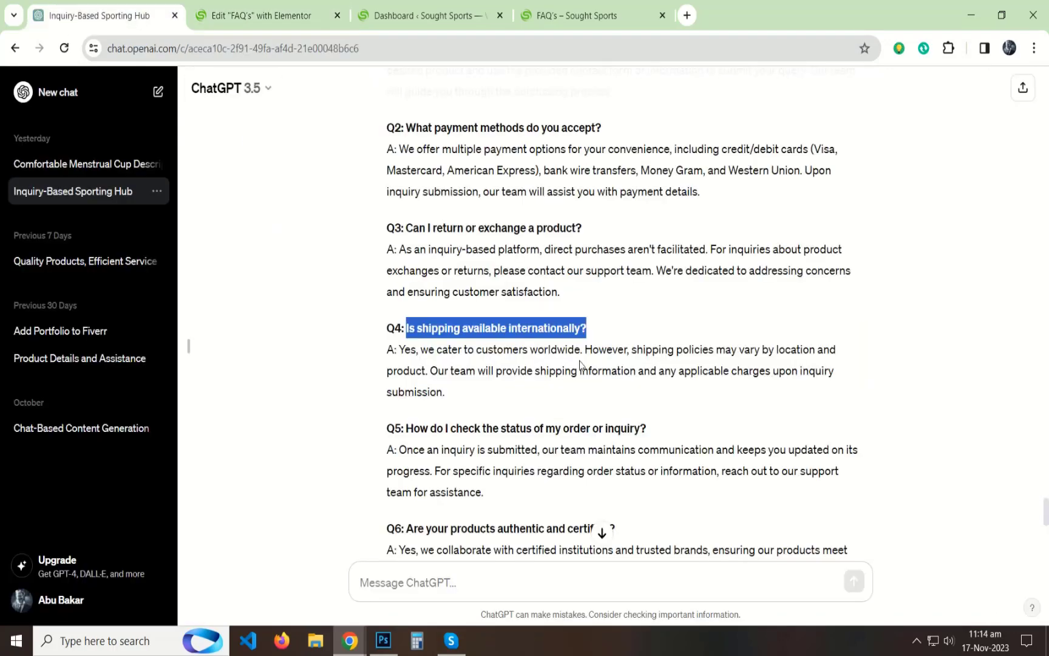
{"action": "left_click_drag", "start_coordinate": [453, 392], "coordinate": [399, 350]}
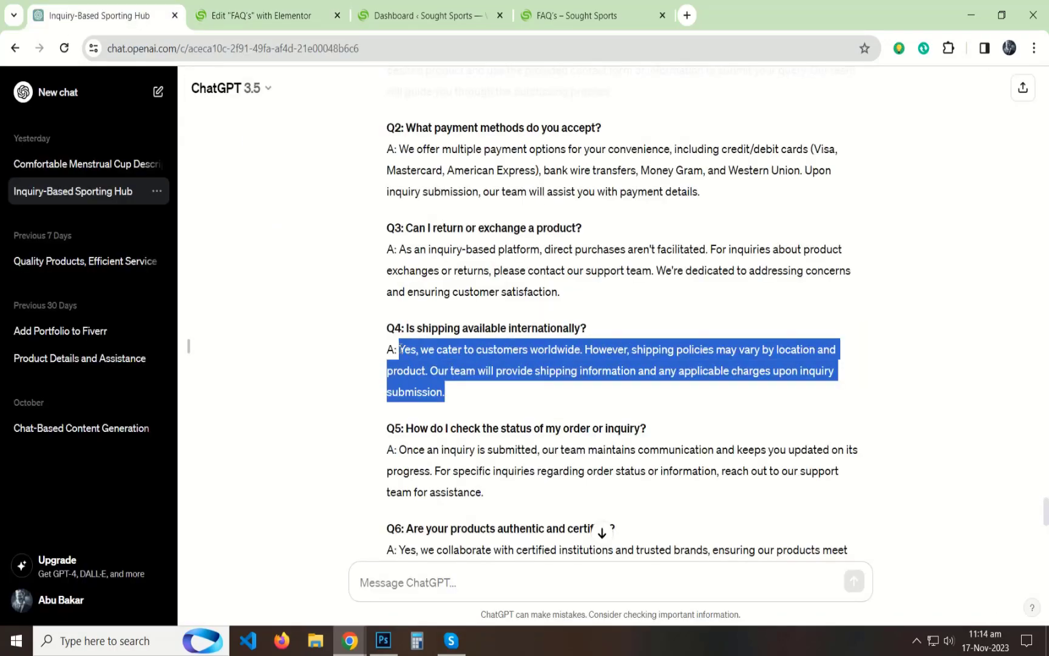
{"action": "key", "text": "ctrl+c"}
{"action": "left_click", "coordinate": [263, 22]}
{"action": "left_click", "coordinate": [152, 371]}
{"action": "key", "text": "ctrl+a"}
{"action": "key", "text": "ctrl+v"}
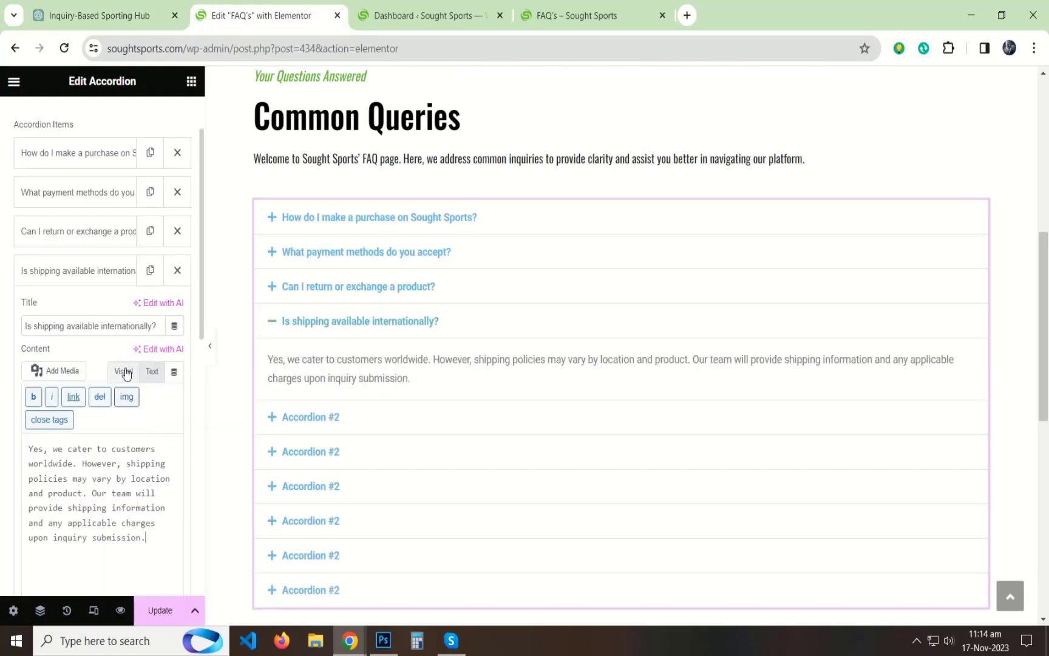
{"action": "left_click", "coordinate": [124, 372]}
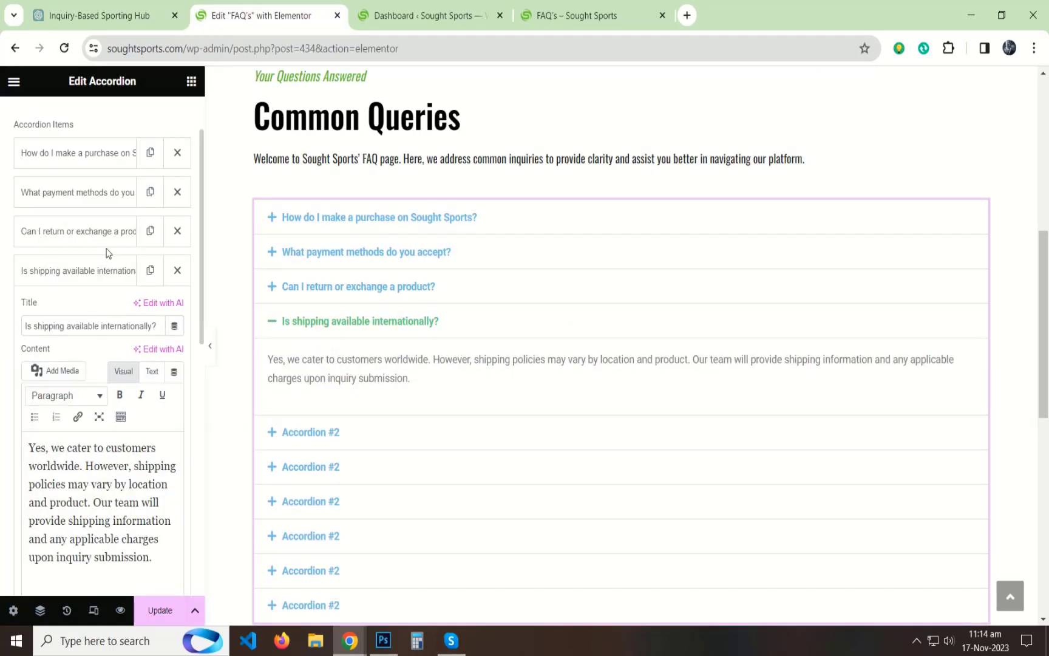
Step: Copy the Q5 question "How do I check the status of my order or inquiry?" from ChatGPT into the fifth accordion item's title
{"action": "left_click", "coordinate": [100, 270]}
{"action": "left_click", "coordinate": [90, 310]}
{"action": "left_click", "coordinate": [100, 15]}
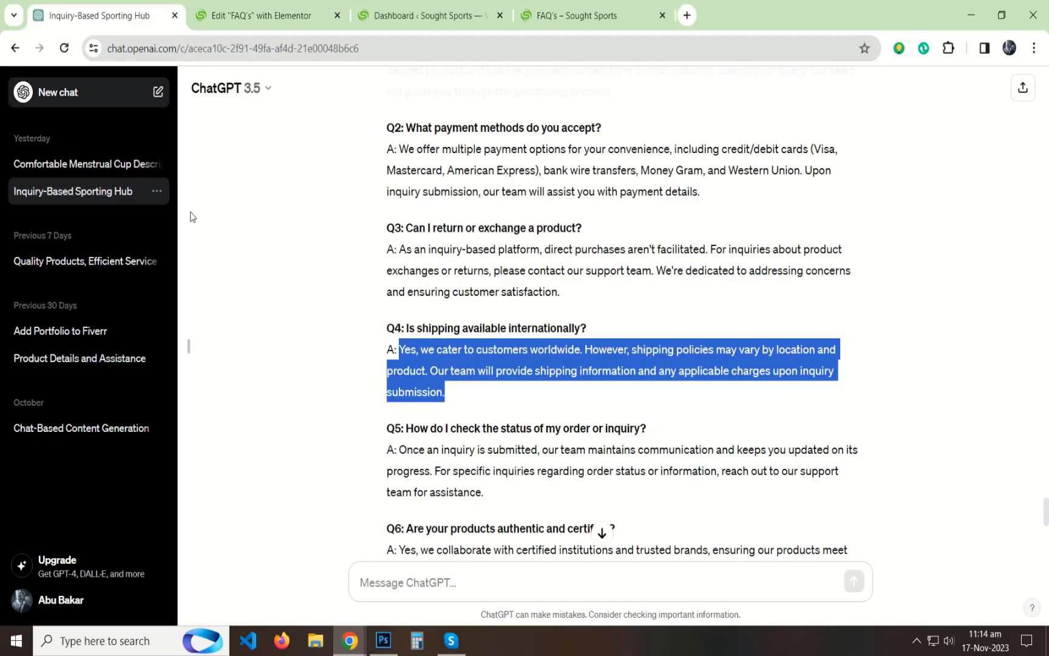
{"action": "scroll", "coordinate": [607, 286], "scroll_direction": "down", "scroll_amount": 3}
{"action": "scroll", "coordinate": [627, 238], "scroll_direction": "down", "scroll_amount": 1}
{"action": "left_click_drag", "start_coordinate": [661, 205], "coordinate": [419, 196]}
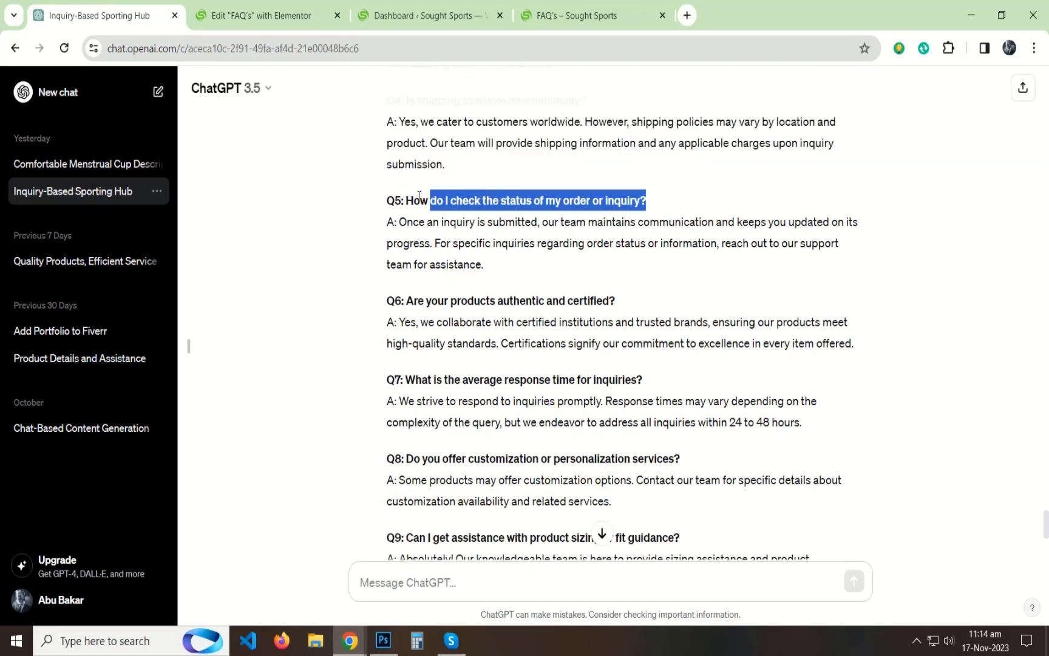
{"action": "left_click", "coordinate": [275, 24]}
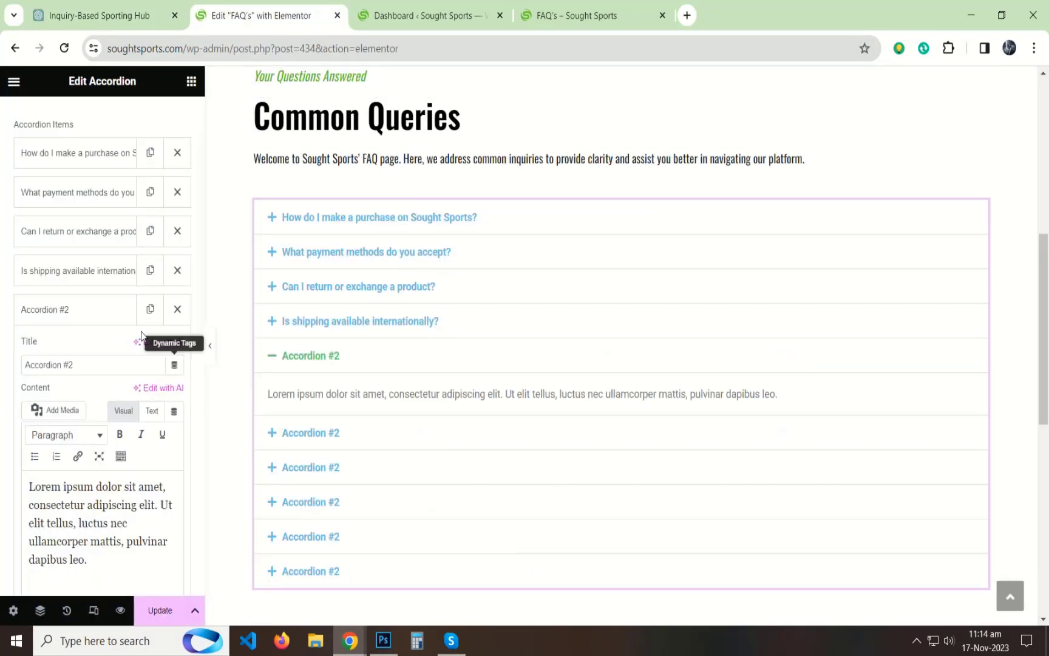
{"action": "key", "text": "ctrl+v"}
Step: Replace the fifth accordion item's placeholder content with ChatGPT's Q5 answer about inquiry progress updates, without the "A:" prefix
{"action": "left_click", "coordinate": [101, 15]}
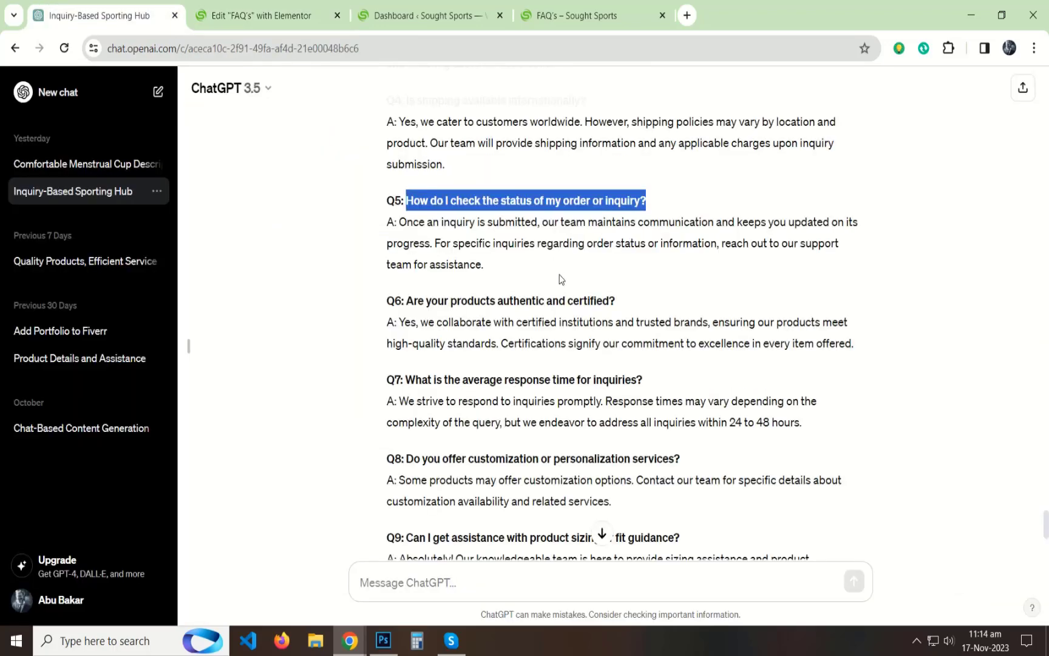
{"action": "left_click_drag", "start_coordinate": [512, 274], "coordinate": [417, 222]}
{"action": "left_click", "coordinate": [255, 15]}
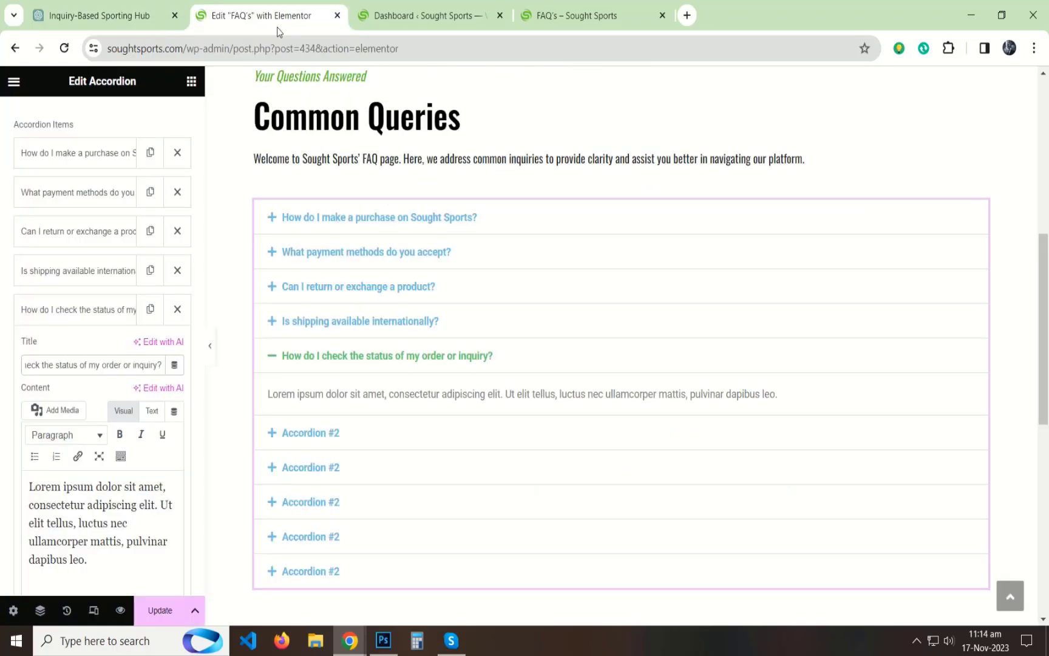
{"action": "left_click", "coordinate": [152, 410]}
{"action": "key", "text": "ctrl+a"}
{"action": "key", "text": "ctrl+v"}
{"action": "left_click", "coordinate": [123, 410]}
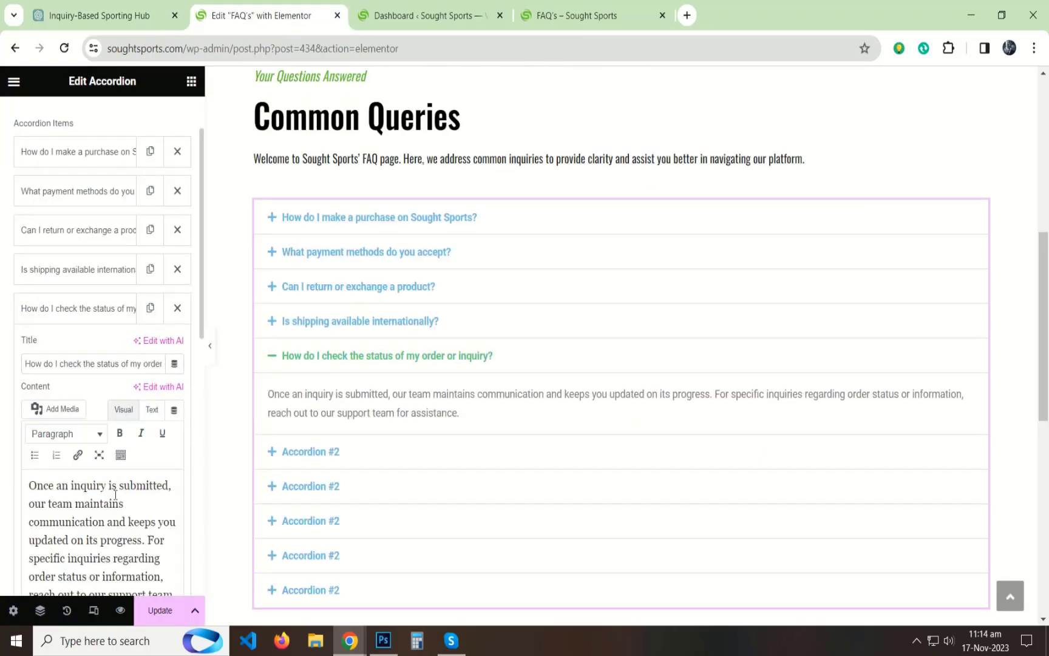
{"action": "left_click_drag", "start_coordinate": [115, 486], "coordinate": [118, 503]}
{"action": "left_click", "coordinate": [116, 495]}
Step: Copy the Q6 question "Are your products authentic and certified?" from ChatGPT and use it as the sixth accordion item's title
{"action": "left_click", "coordinate": [28, 310]}
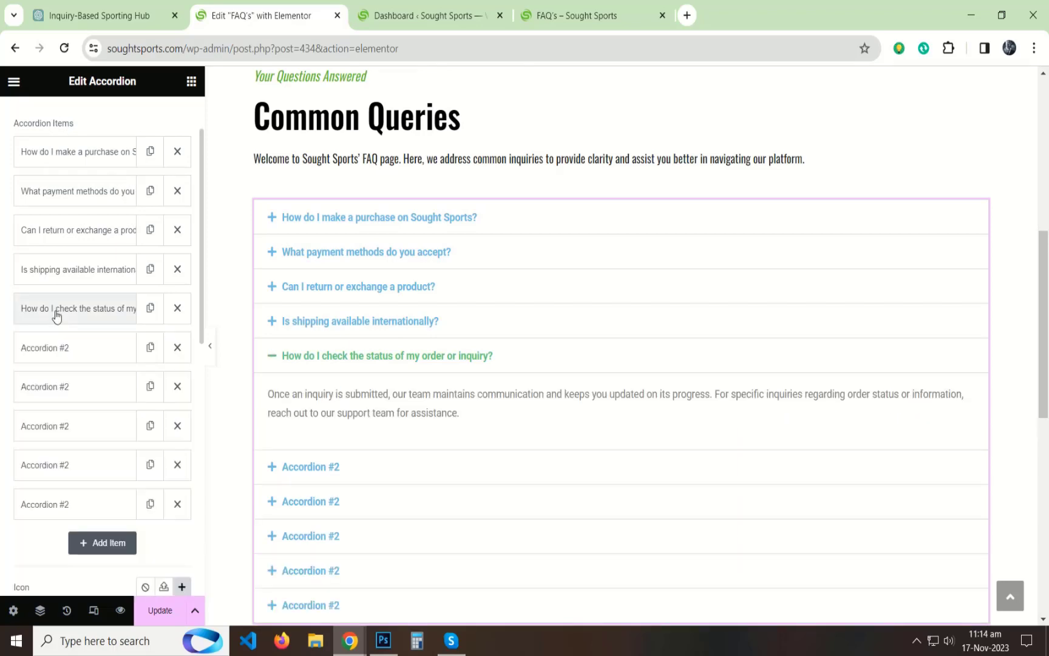
{"action": "left_click", "coordinate": [61, 347]}
{"action": "left_click", "coordinate": [97, 15]}
{"action": "scroll", "coordinate": [551, 218], "scroll_direction": "down", "scroll_amount": 1}
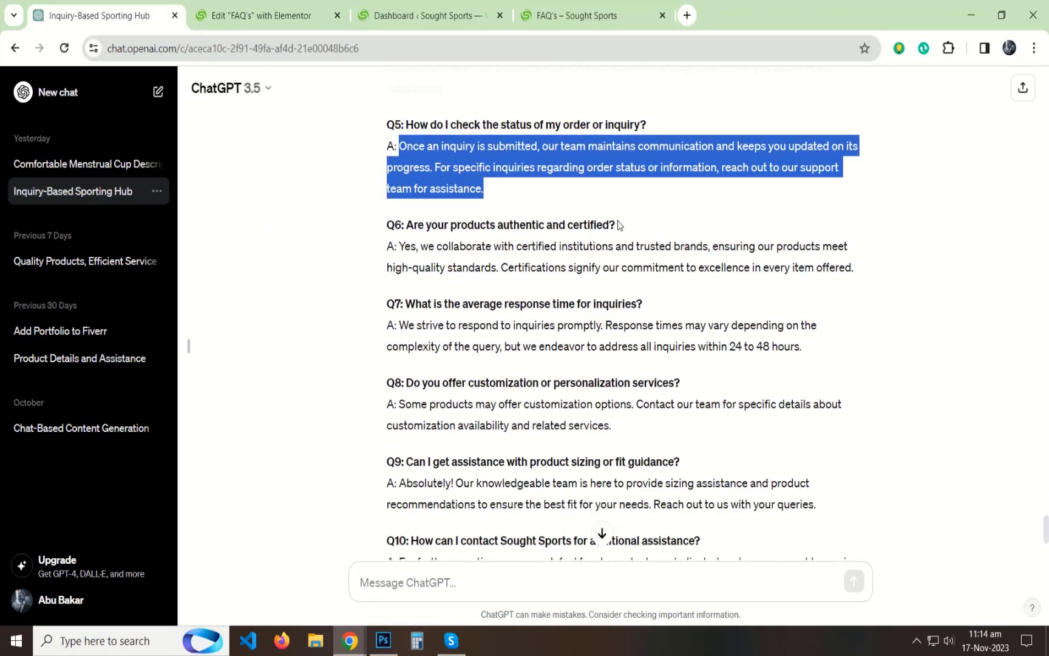
{"action": "left_click_drag", "start_coordinate": [615, 225], "coordinate": [420, 220]}
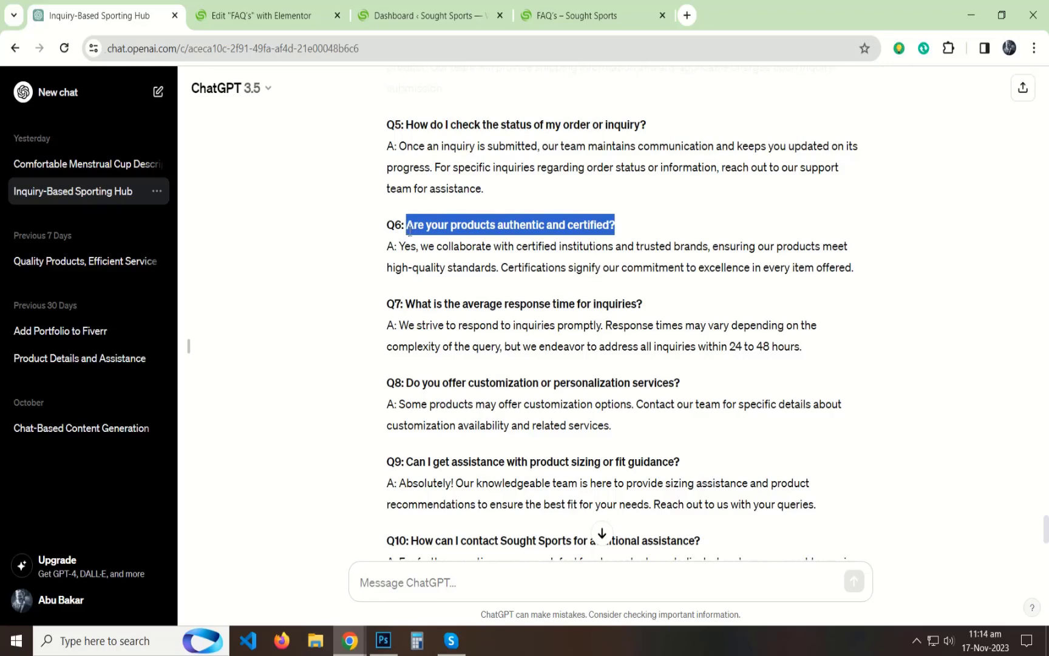
{"action": "left_click", "coordinate": [261, 15]}
{"action": "scroll", "coordinate": [38, 355], "scroll_direction": "down", "scroll_amount": 1}
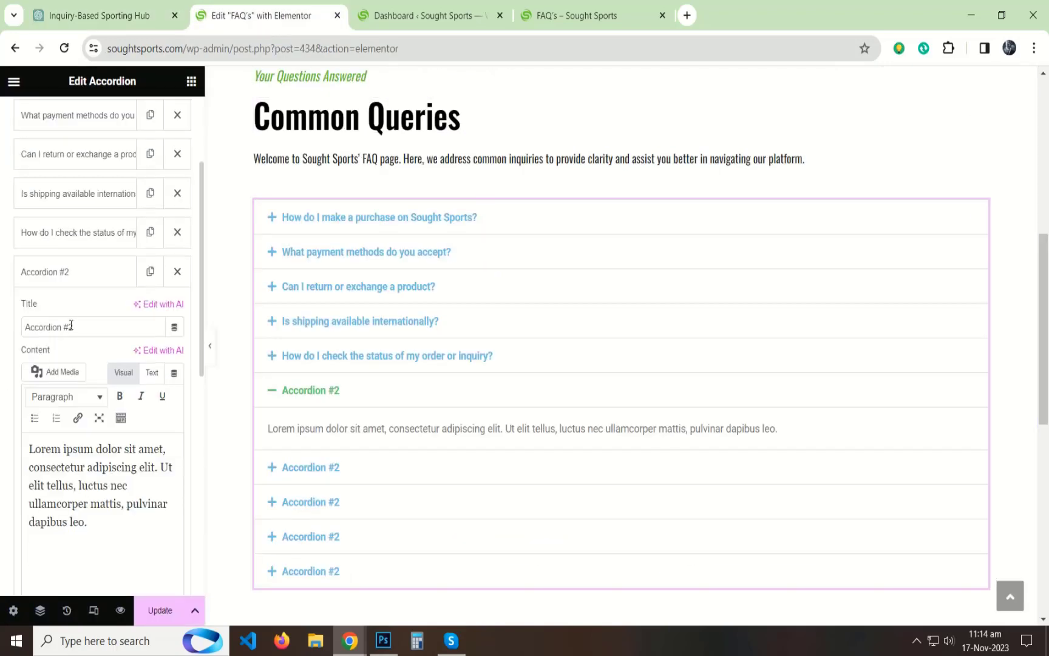
{"action": "key", "text": "ctrl+v"}
Step: Replace the sixth accordion item's placeholder content with ChatGPT's Q6 answer about certified institutions and trusted brands, without the "A:" prefix
{"action": "left_click", "coordinate": [98, 17]}
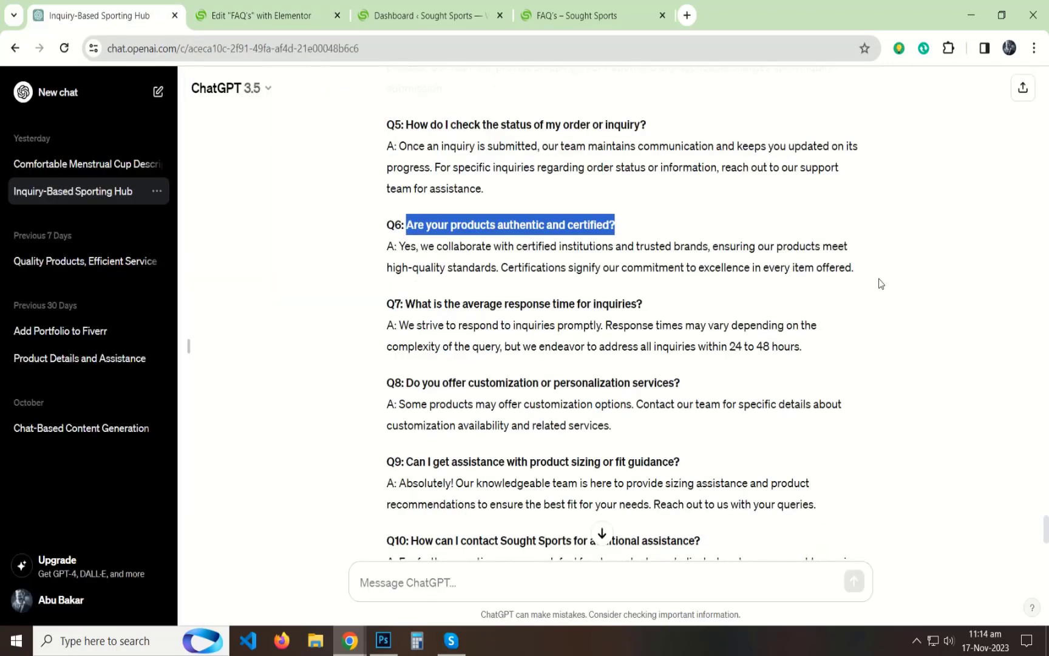
{"action": "left_click_drag", "start_coordinate": [866, 275], "coordinate": [402, 246]}
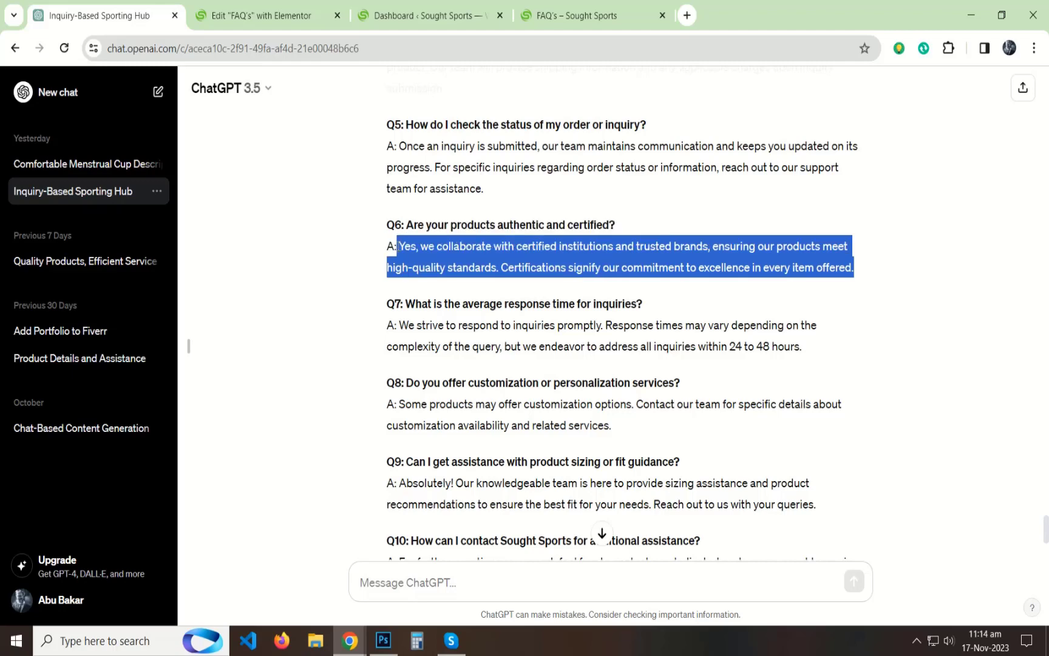
{"action": "left_click", "coordinate": [290, 16]}
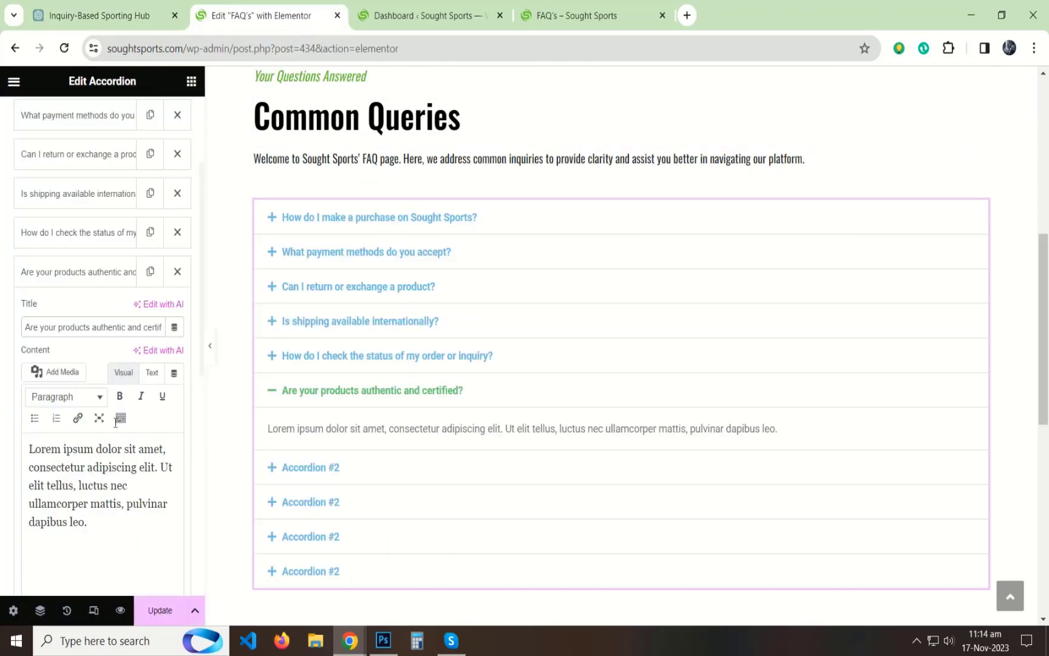
{"action": "left_click", "coordinate": [152, 373]}
{"action": "key", "text": "ctrl+a"}
{"action": "key", "text": "ctrl+v"}
{"action": "left_click", "coordinate": [123, 373]}
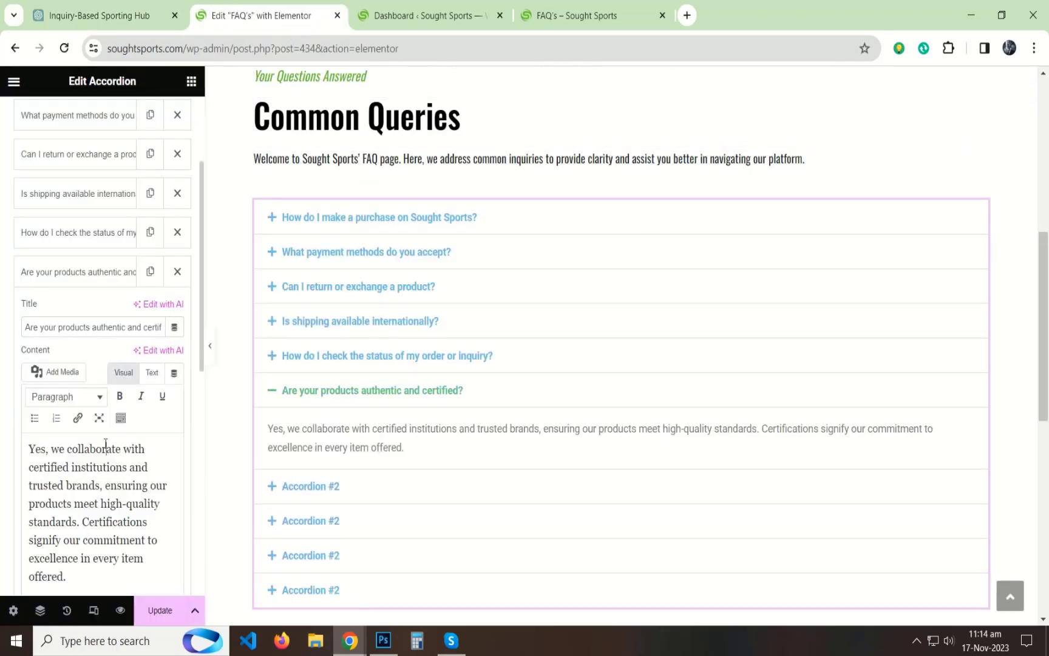
Step: Copy the Q7 question "What is the average response time for inquiries?" from ChatGPT and use it as the seventh accordion item's title
{"action": "left_click", "coordinate": [86, 271]}
{"action": "left_click", "coordinate": [63, 309]}
{"action": "left_click", "coordinate": [100, 16]}
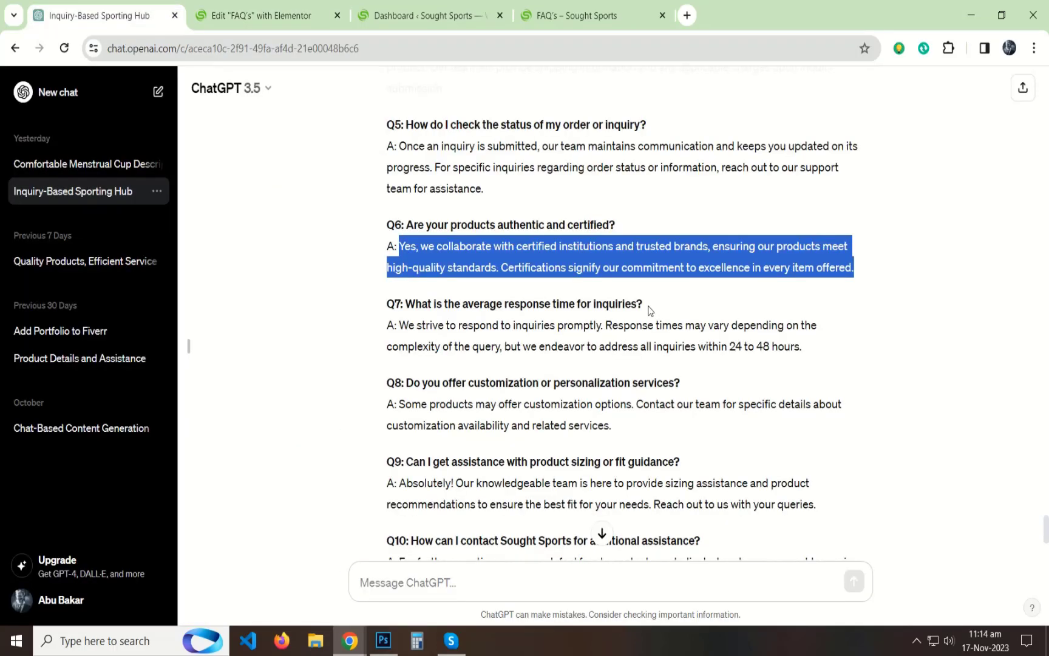
{"action": "left_click_drag", "start_coordinate": [649, 310], "coordinate": [441, 297]}
{"action": "left_click", "coordinate": [275, 22]}
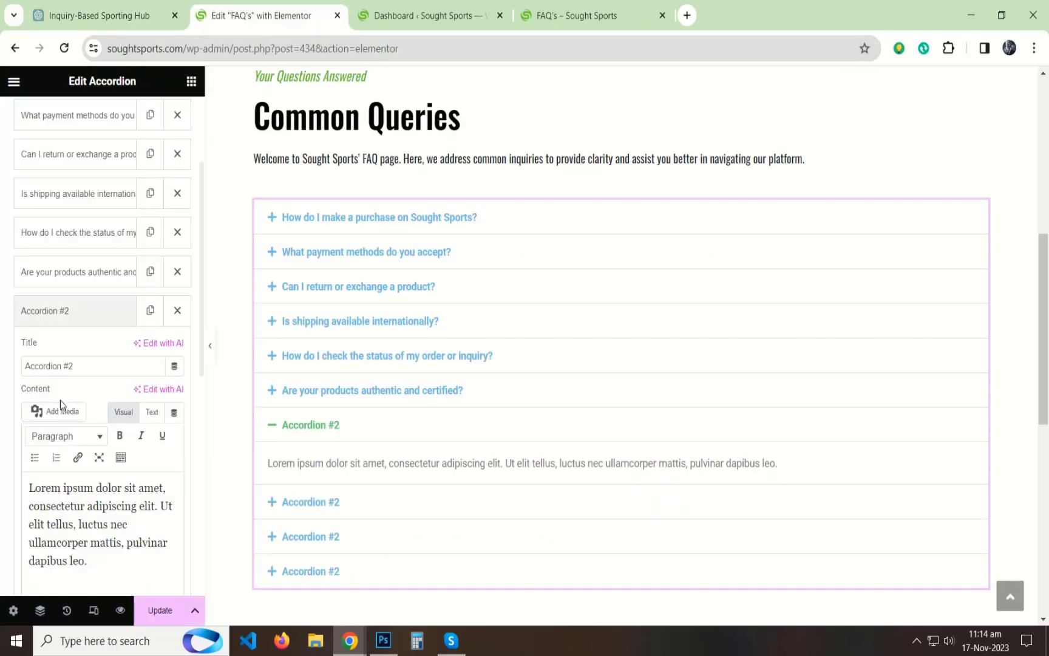
{"action": "left_click", "coordinate": [86, 364]}
{"action": "key", "text": "ctrl+a"}
{"action": "key", "text": "ctrl+v"}
Step: Replace the seventh accordion item's placeholder content with ChatGPT's Q7 answer about response times, without the "A:" prefix
{"action": "left_click", "coordinate": [149, 11]}
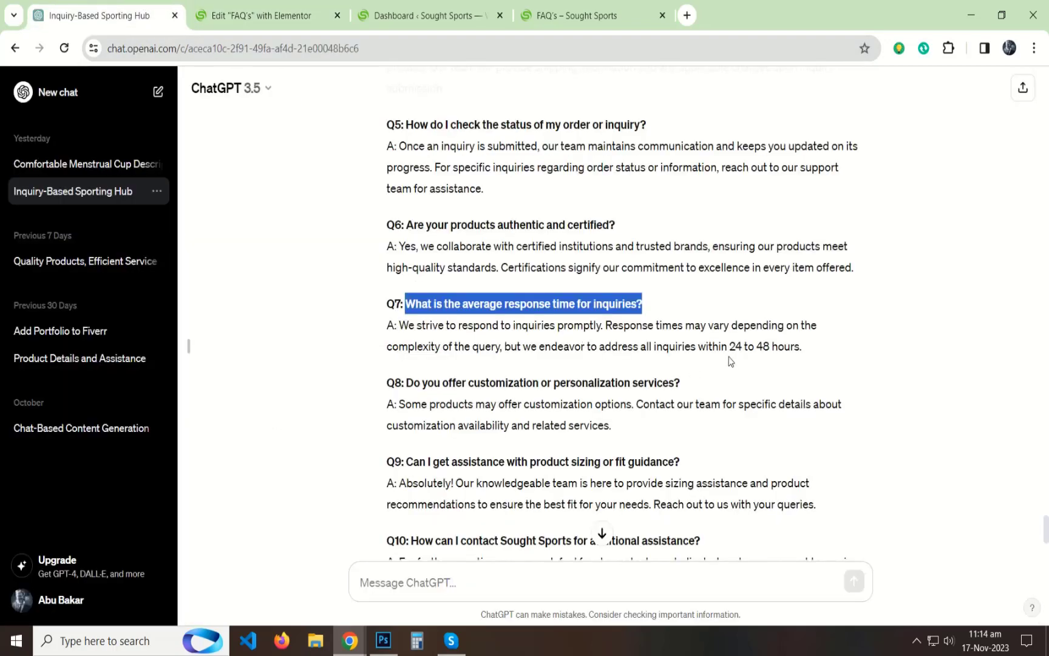
{"action": "left_click_drag", "start_coordinate": [817, 354], "coordinate": [409, 323]}
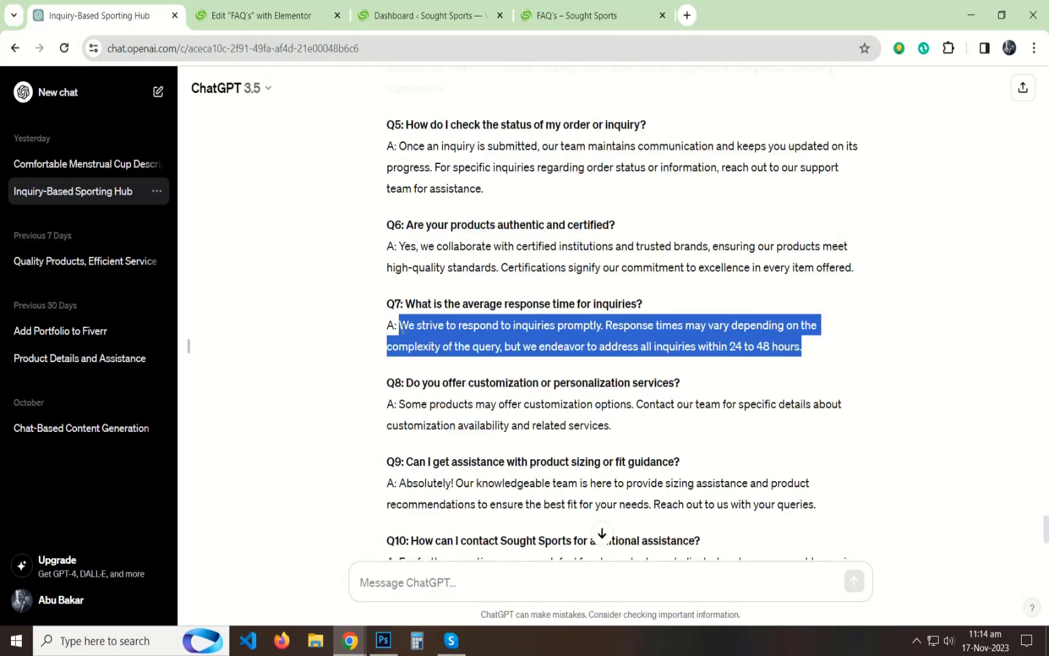
{"action": "left_click", "coordinate": [261, 15]}
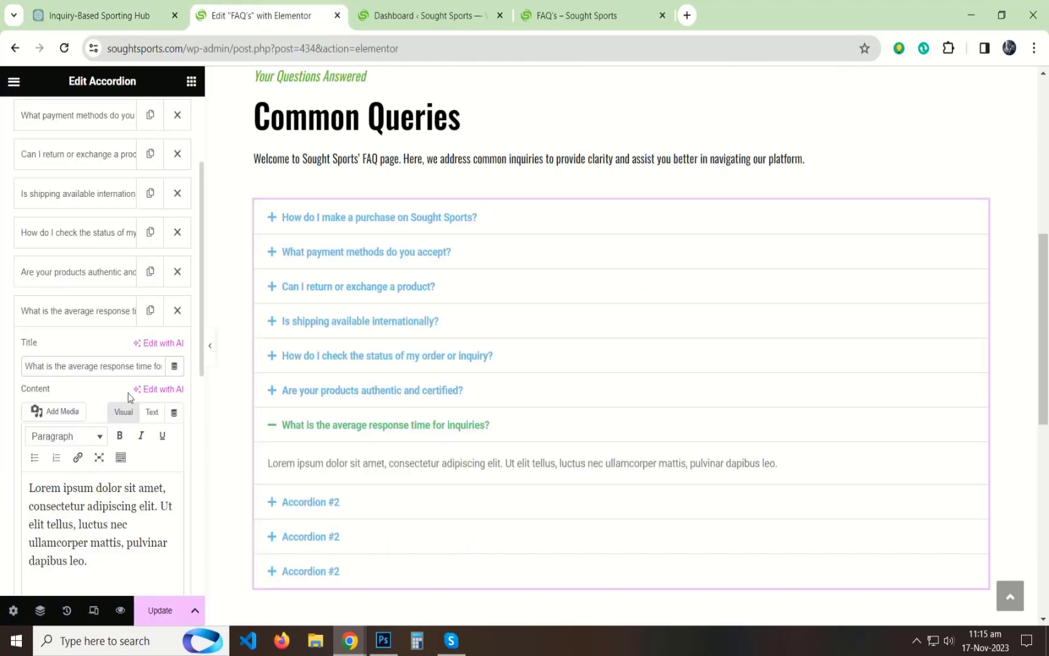
{"action": "left_click", "coordinate": [104, 487]}
{"action": "key", "text": "ctrl+a"}
{"action": "key", "text": "ctrl+v"}
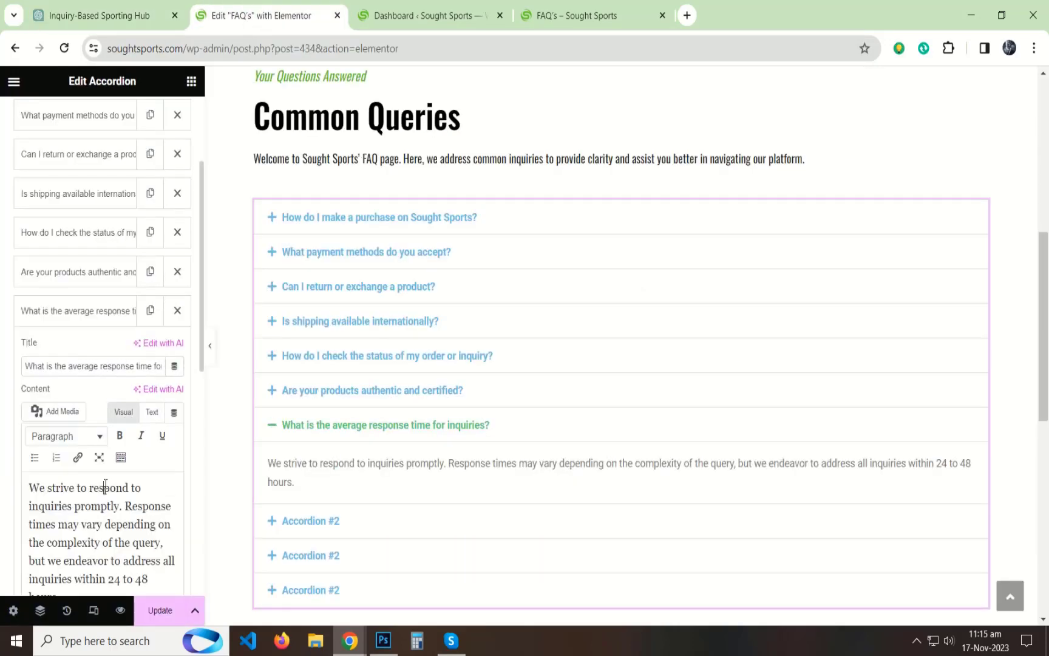
Step: Copy the Q8 question "Do you offer customization or personalization services?" from ChatGPT and use it as the eighth accordion item's title
{"action": "left_click", "coordinate": [72, 316]}
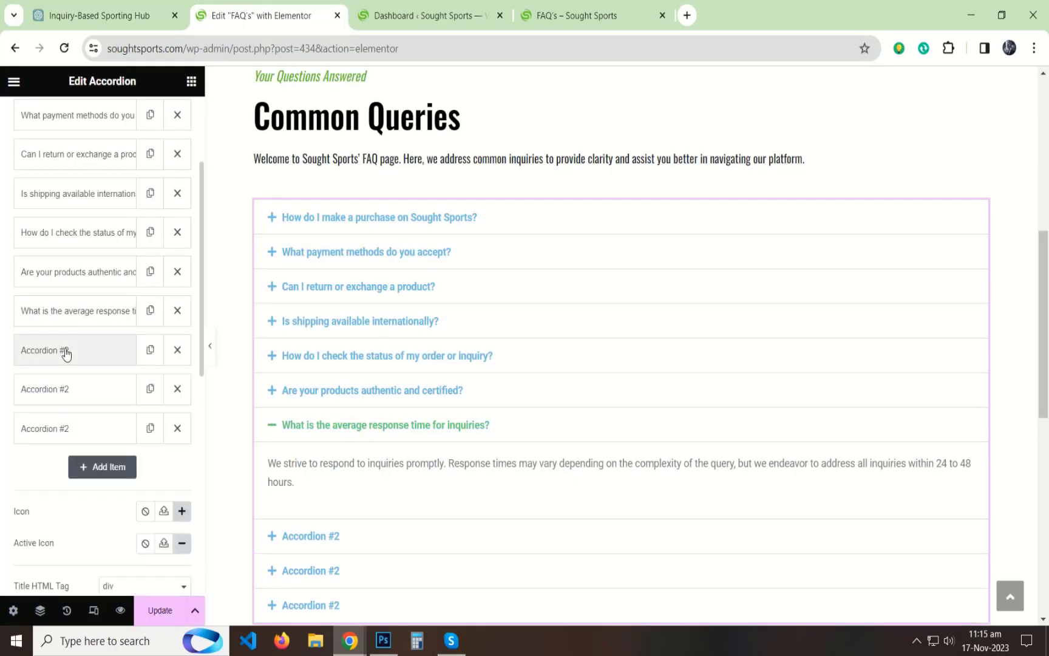
{"action": "left_click", "coordinate": [66, 350]}
{"action": "left_click", "coordinate": [107, 6]}
{"action": "left_click_drag", "start_coordinate": [690, 380], "coordinate": [416, 376]}
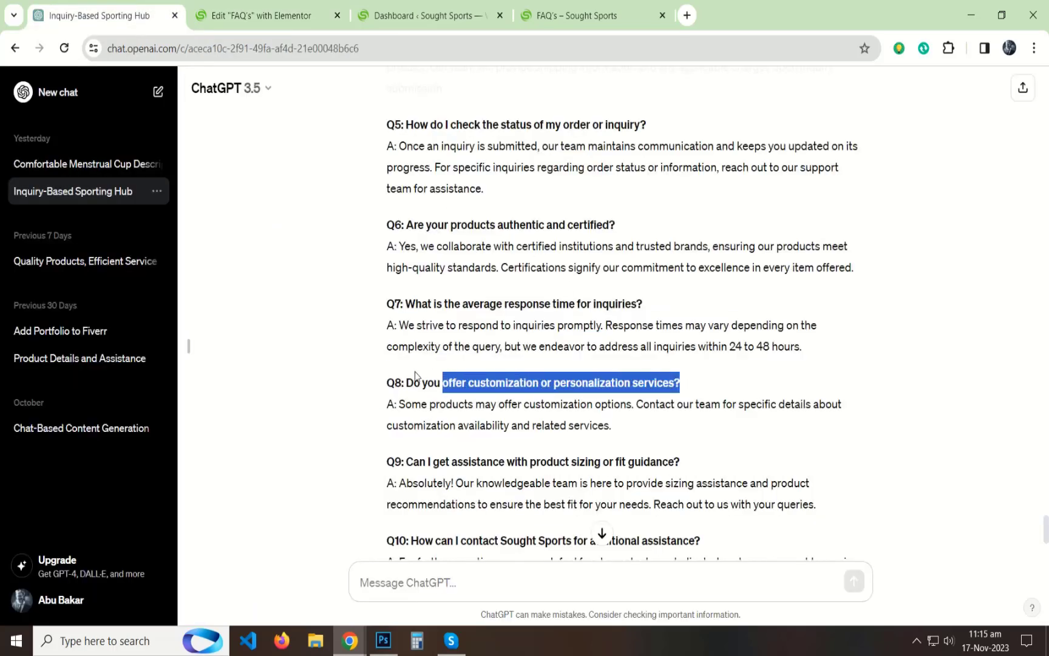
{"action": "left_click", "coordinate": [263, 16]}
{"action": "left_click", "coordinate": [93, 406]}
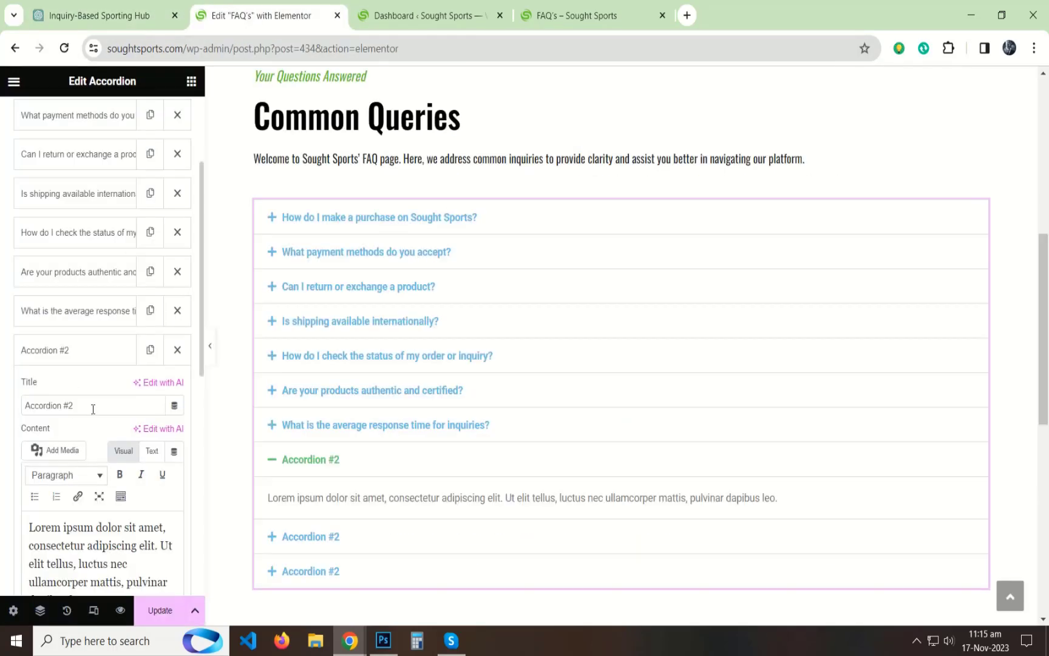
{"action": "key", "text": "ctrl+a"}
{"action": "type", "text": "Do you offer customization or personalization services?"}
Step: Replace the eighth accordion item's placeholder content with ChatGPT's Q8 answer about customization options, without the "A:" prefix
{"action": "left_click", "coordinate": [103, 6]}
{"action": "left_click_drag", "start_coordinate": [612, 425], "coordinate": [405, 405]}
{"action": "left_click_drag", "start_coordinate": [613, 453], "coordinate": [394, 405]}
{"action": "key", "text": "ctrl+c"}
{"action": "left_click", "coordinate": [236, 8]}
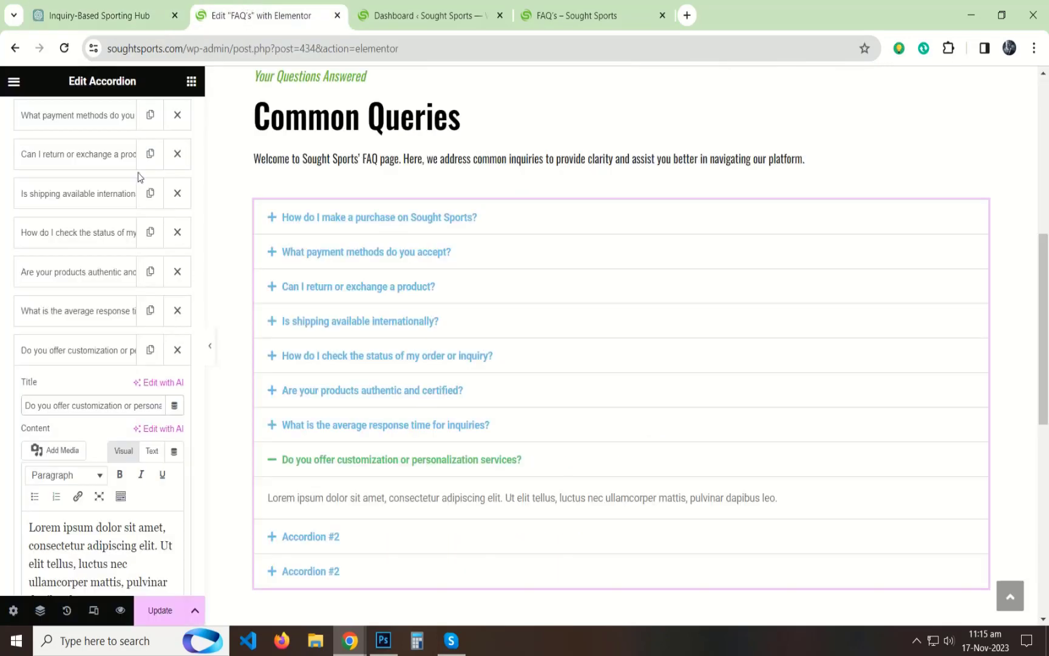
{"action": "left_click", "coordinate": [152, 450]}
{"action": "key", "text": "ctrl+a"}
{"action": "key", "text": "ctrl+v"}
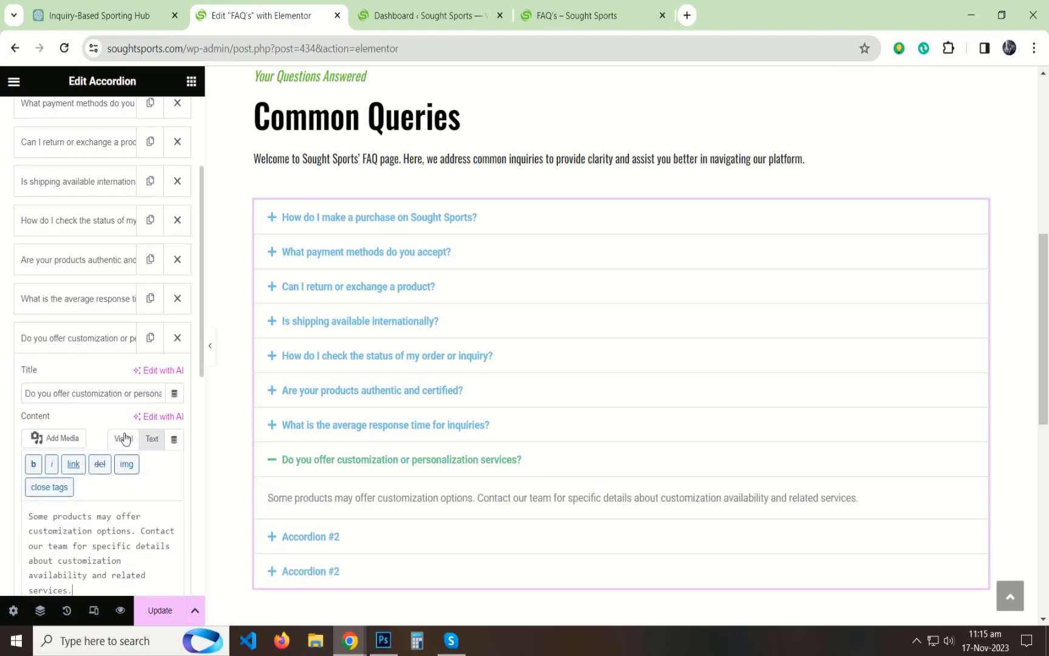
{"action": "left_click", "coordinate": [123, 450]}
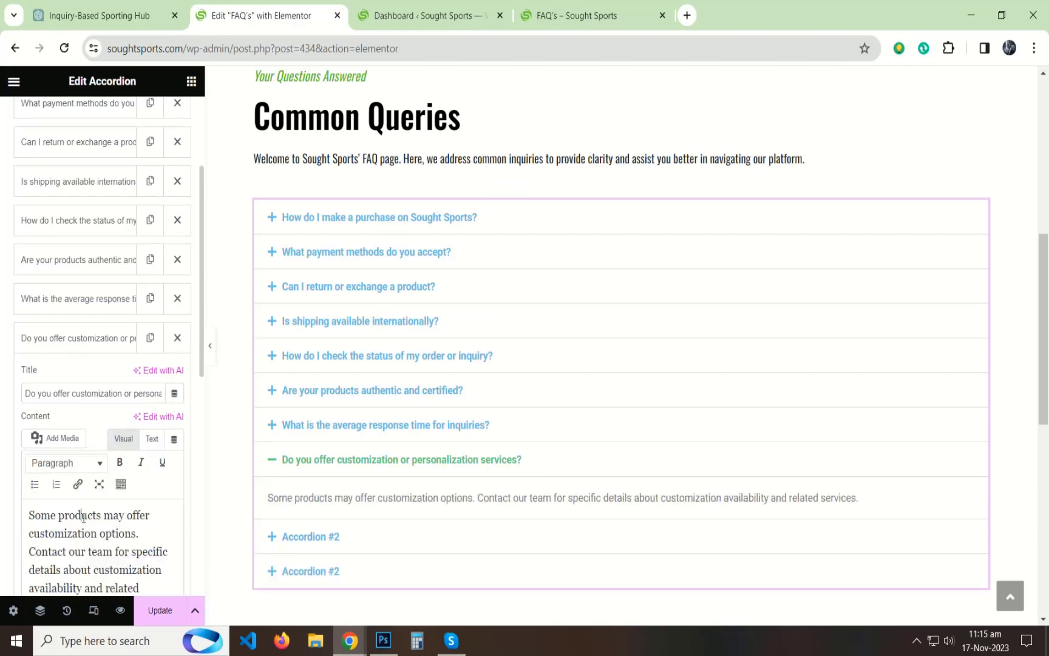
Step: Copy the Q9 question "Can I get assistance with product sizing or fit guidance?" from ChatGPT and use it as the ninth accordion item's title
{"action": "left_click", "coordinate": [120, 348]}
{"action": "left_click", "coordinate": [80, 369]}
{"action": "left_click", "coordinate": [125, 9]}
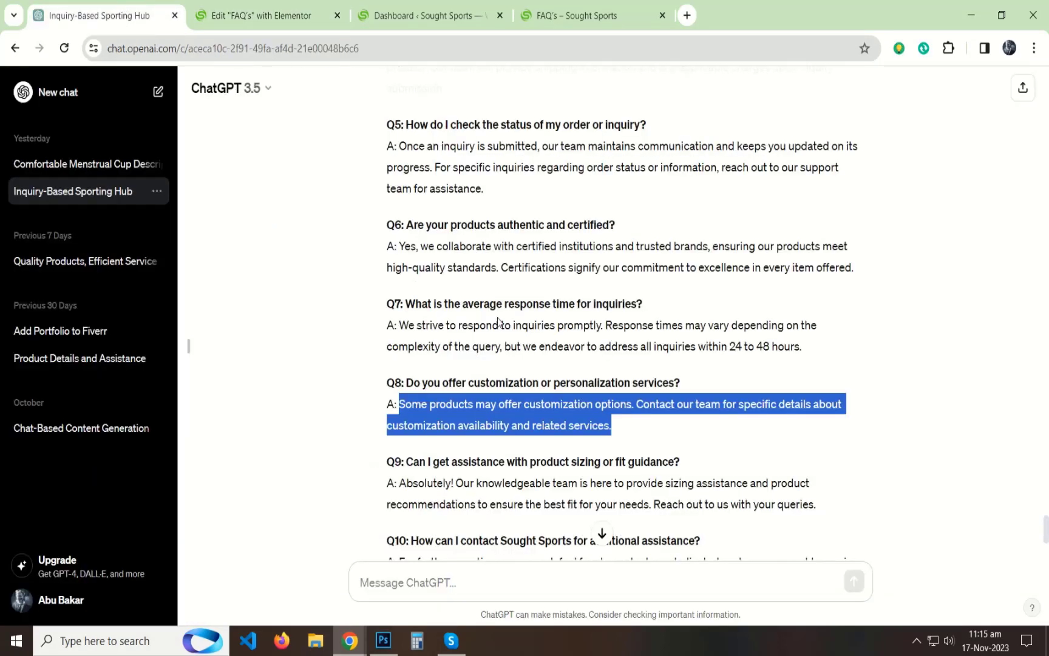
{"action": "scroll", "coordinate": [498, 322], "scroll_direction": "down", "scroll_amount": 2}
{"action": "left_click_drag", "start_coordinate": [680, 310], "coordinate": [406, 309]}
{"action": "key", "text": "ctrl+c"}
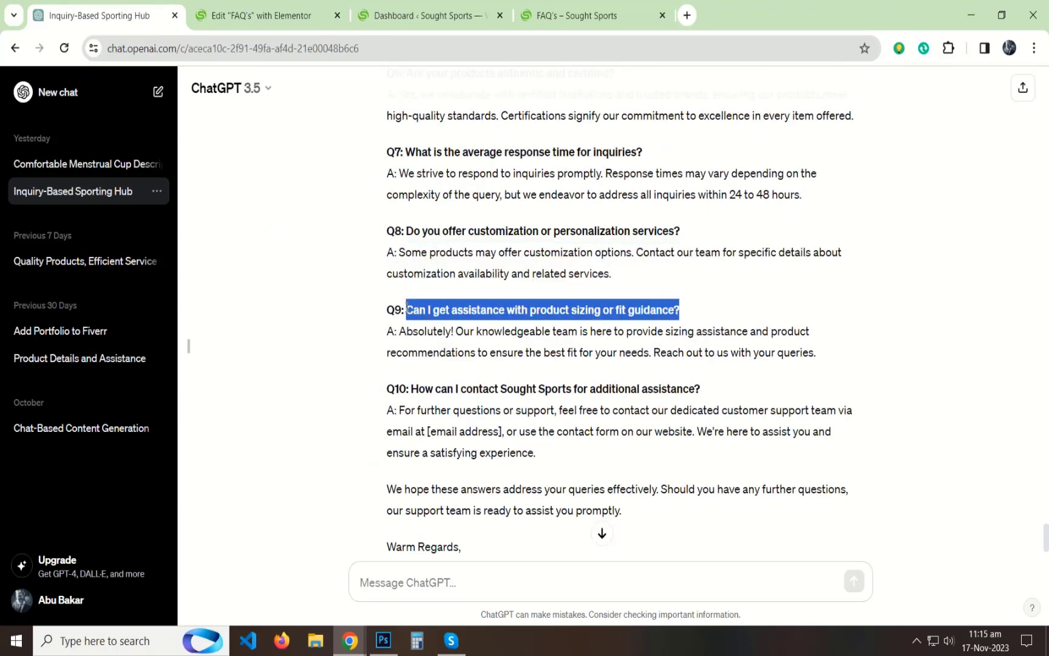
{"action": "left_click", "coordinate": [243, 16]}
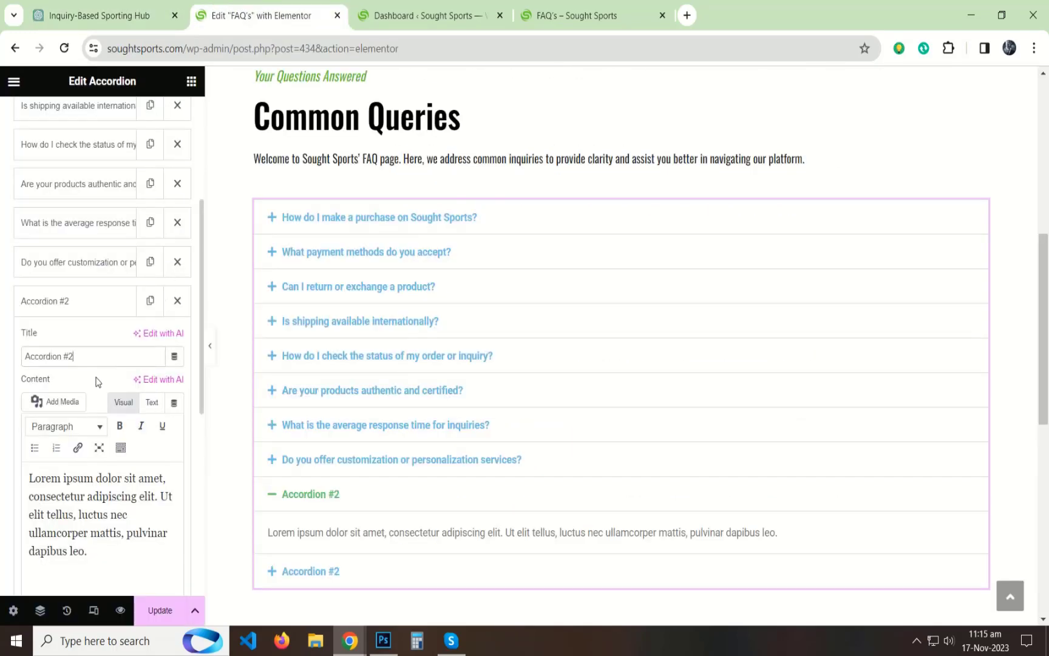
{"action": "key", "text": "ctrl+a"}
{"action": "key", "text": "ctrl+v"}
Step: Replace the ninth accordion item's placeholder content with ChatGPT's Q9 answer about sizing assistance, without the "A:" prefix
{"action": "left_click", "coordinate": [146, 15]}
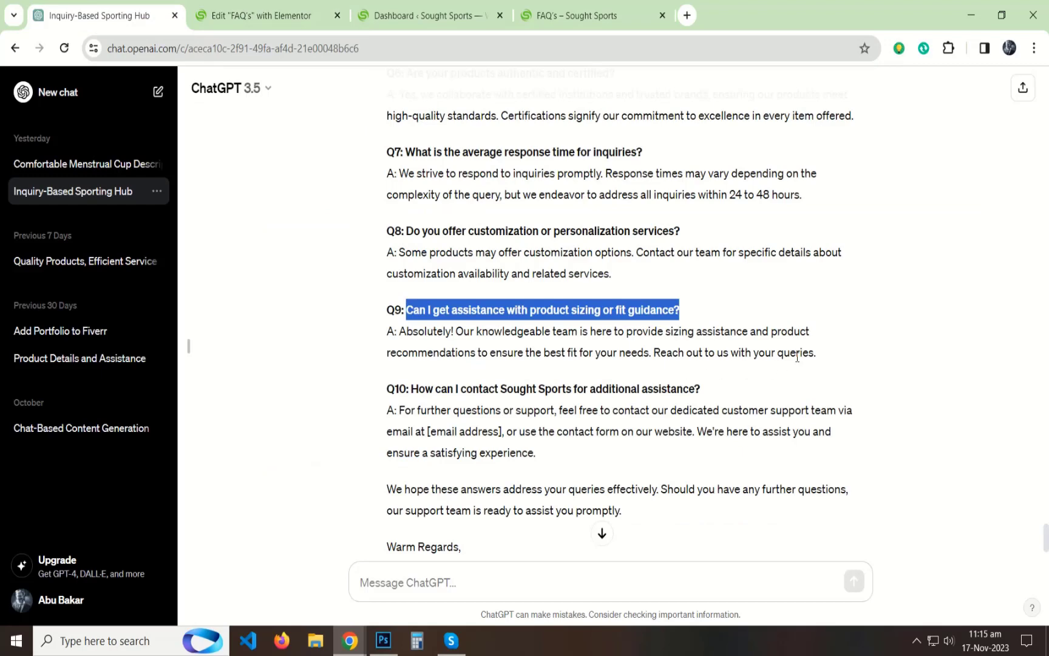
{"action": "left_click_drag", "start_coordinate": [818, 354], "coordinate": [421, 336]}
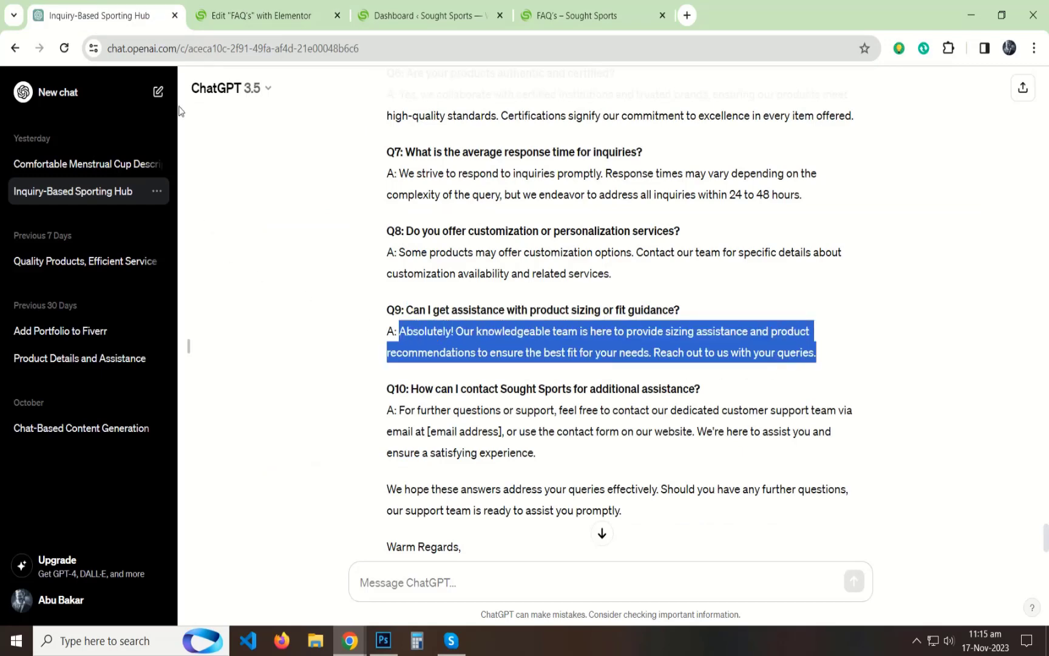
{"action": "left_click", "coordinate": [248, 12]}
{"action": "left_click", "coordinate": [152, 402]}
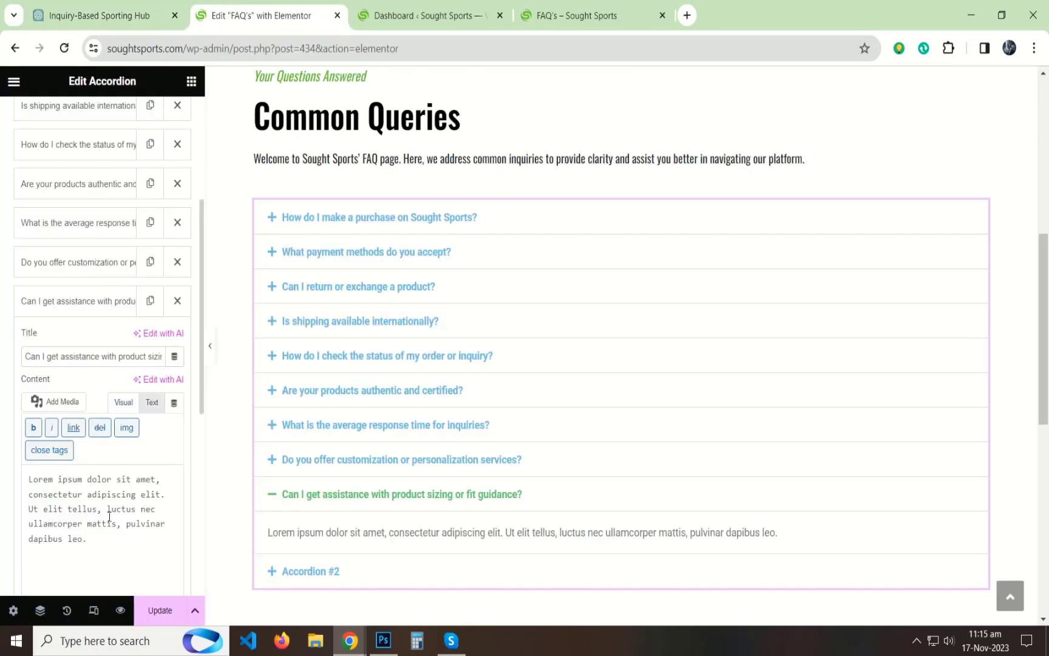
{"action": "key", "text": "ctrl+a"}
{"action": "type", "text": "Absolutely! Our knowledgeable team is here to provide sizing assistance and product recommendations to ensure the best fit for your needs. Reach out to us with your queries."}
{"action": "left_click", "coordinate": [123, 402]}
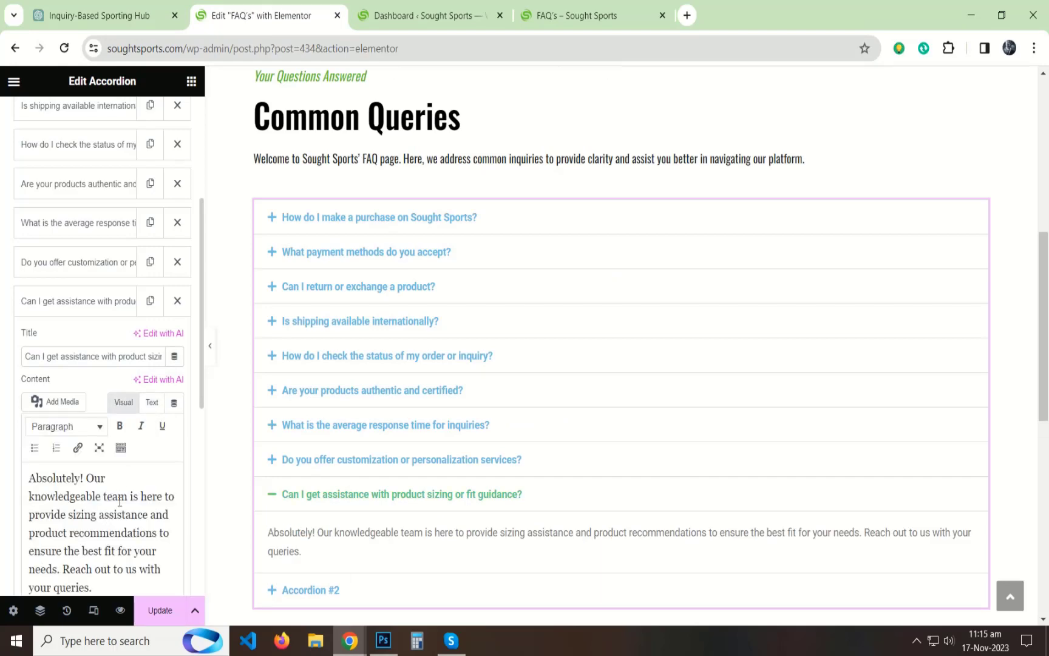
{"action": "left_click", "coordinate": [120, 497]}
Step: Copy the Q10 question "How can I contact Sought Sports for additional assistance?" from ChatGPT and use it as the tenth accordion item's title
{"action": "left_click", "coordinate": [99, 15]}
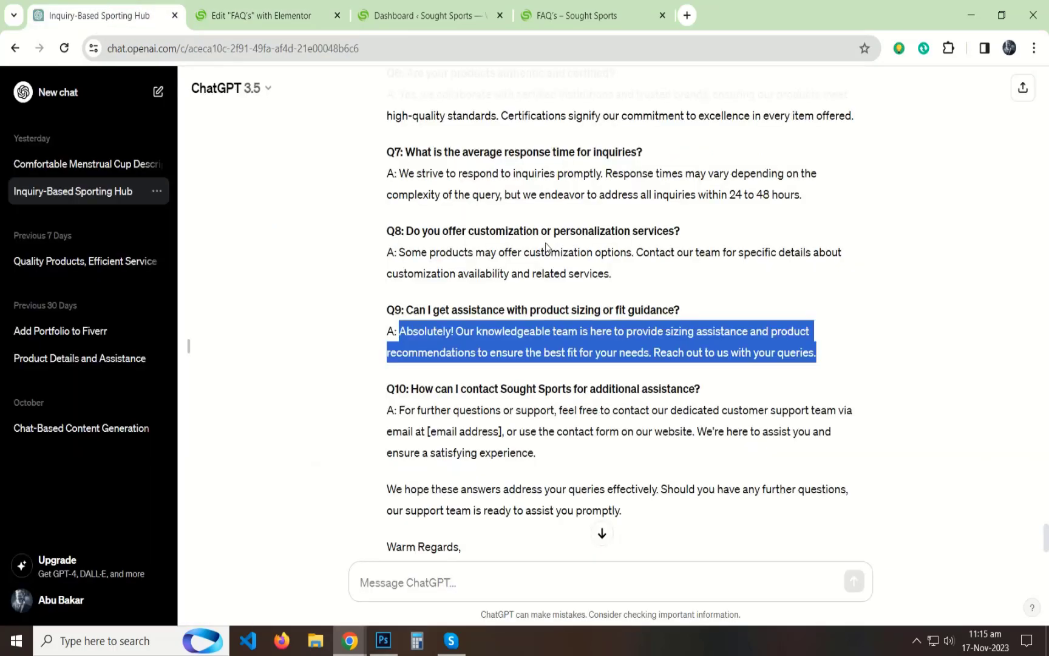
{"action": "scroll", "coordinate": [599, 300], "scroll_direction": "down", "scroll_amount": 1}
{"action": "left_click_drag", "start_coordinate": [701, 313], "coordinate": [412, 313]}
{"action": "key", "text": "ctrl+c"}
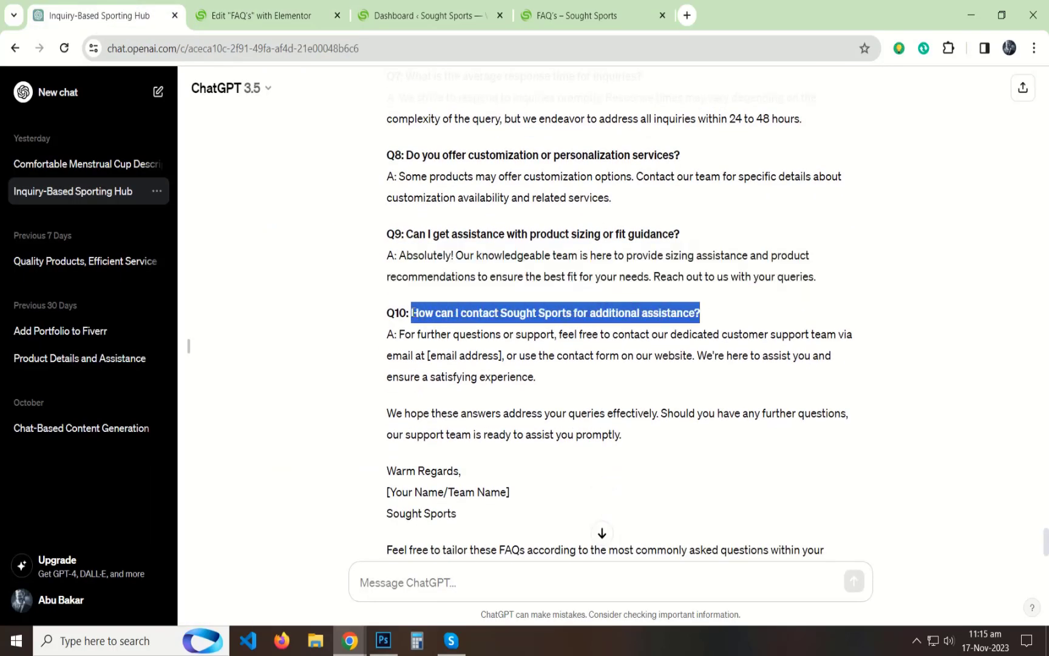
{"action": "left_click", "coordinate": [261, 16]}
{"action": "scroll", "coordinate": [87, 307], "scroll_direction": "down", "scroll_amount": 3}
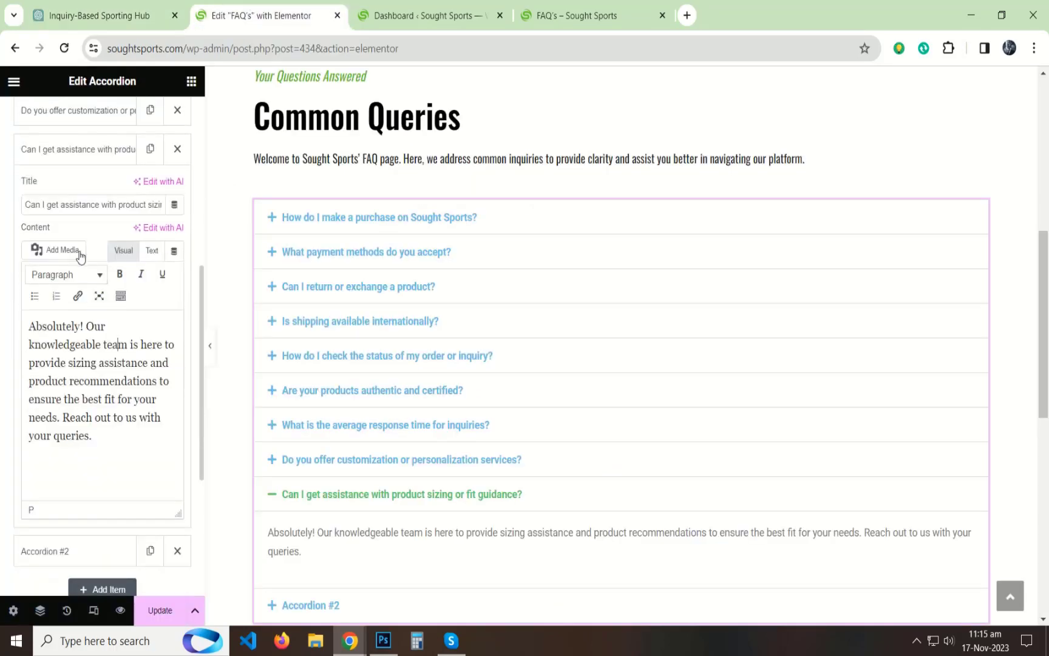
{"action": "left_click", "coordinate": [61, 159]}
{"action": "left_click", "coordinate": [52, 193]}
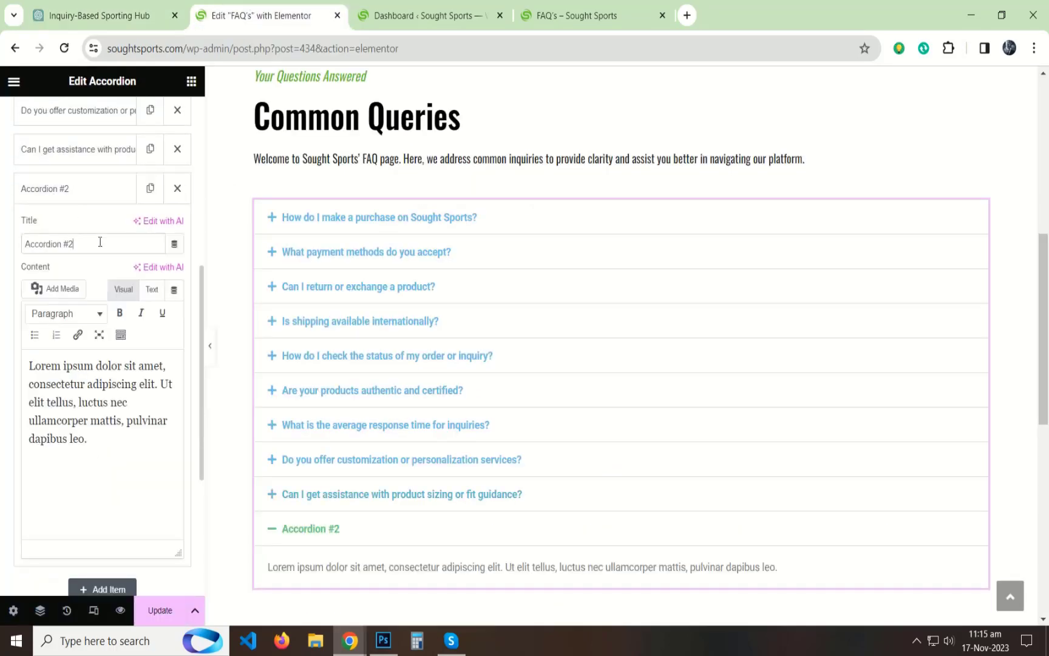
{"action": "key", "text": "ctrl+a"}
{"action": "key", "text": "ctrl+v"}
Step: Replace the tenth accordion item's placeholder content with ChatGPT's Q10 answer about contacting customer support, without the "A:" prefix
{"action": "key", "text": "ctrl+shift+Tab"}
{"action": "left_click_drag", "start_coordinate": [556, 377], "coordinate": [421, 334]}
{"action": "left_click", "coordinate": [226, 18]}
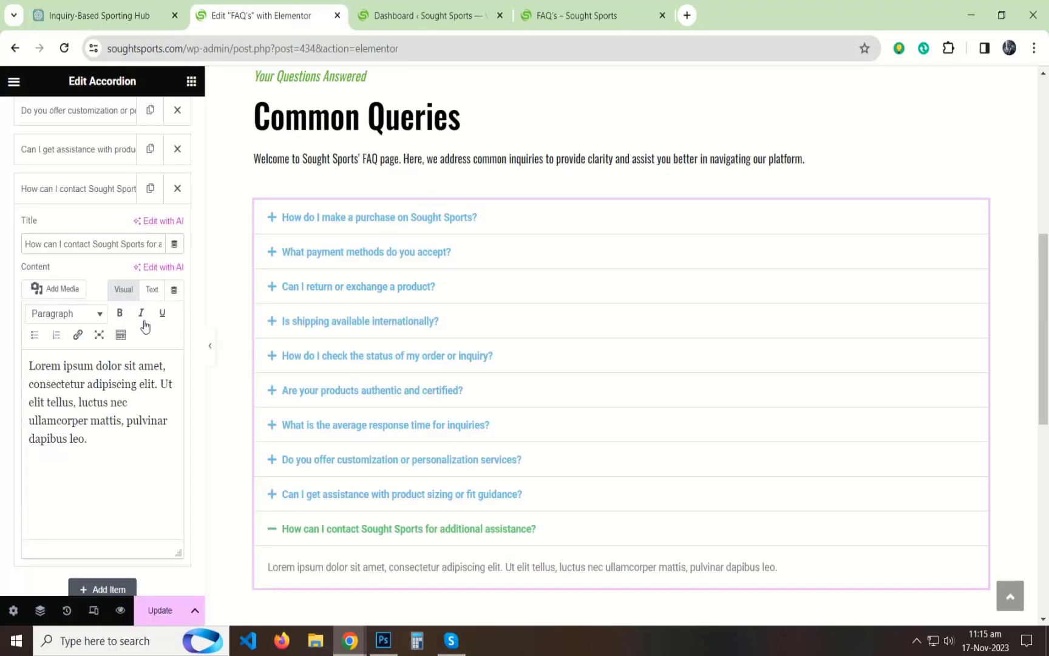
{"action": "left_click", "coordinate": [152, 289]}
{"action": "key", "text": "ctrl+a"}
{"action": "type", "text": "For further questions or support, feel free to contact our dedicated customer support team via email at [email address], or use the contact form on our website. We're here to assist you and ensure a satisfying experience."}
Step: Replace the "[email address]" placeholder in the tenth item's answer with the site's info e-mail address and make it bold
{"action": "left_click", "coordinate": [274, 46]}
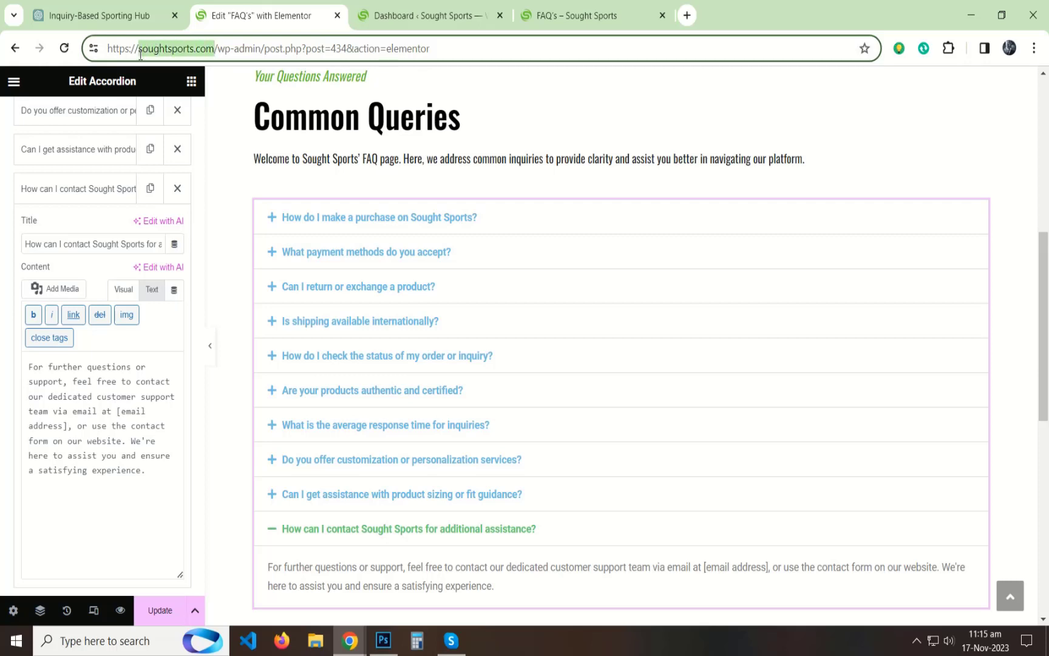
{"action": "left_click_drag", "start_coordinate": [69, 427], "coordinate": [133, 416]}
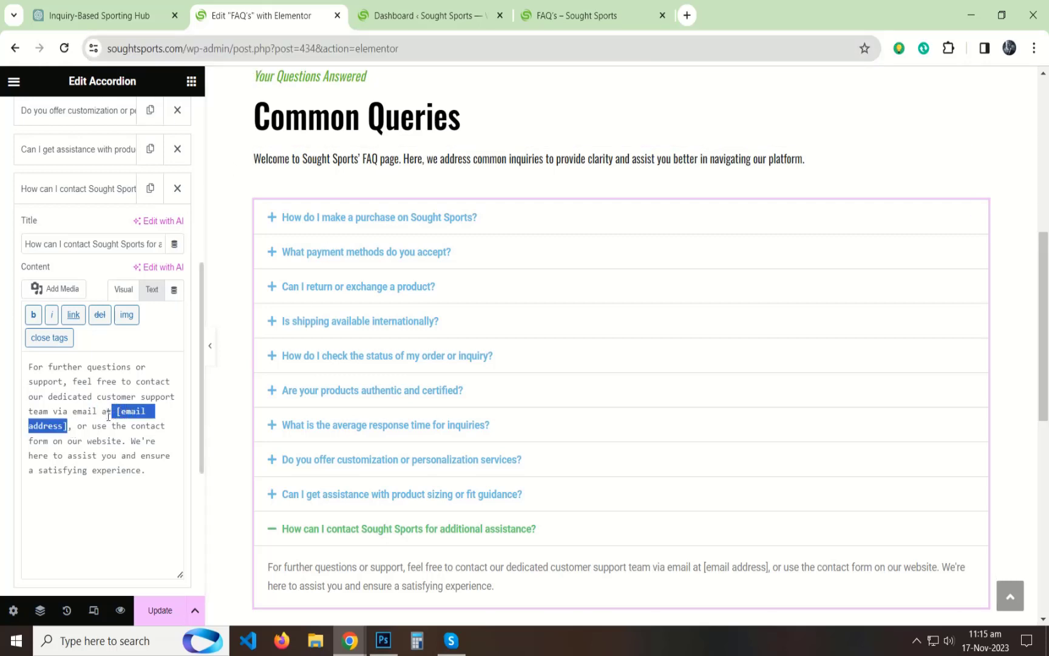
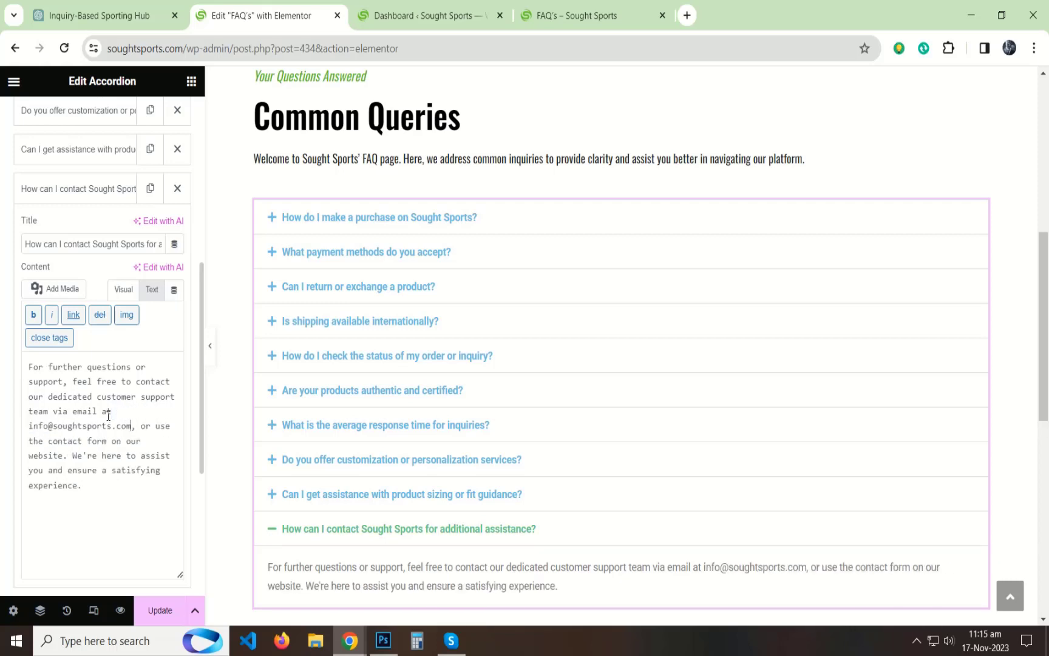
{"action": "left_click", "coordinate": [124, 290]}
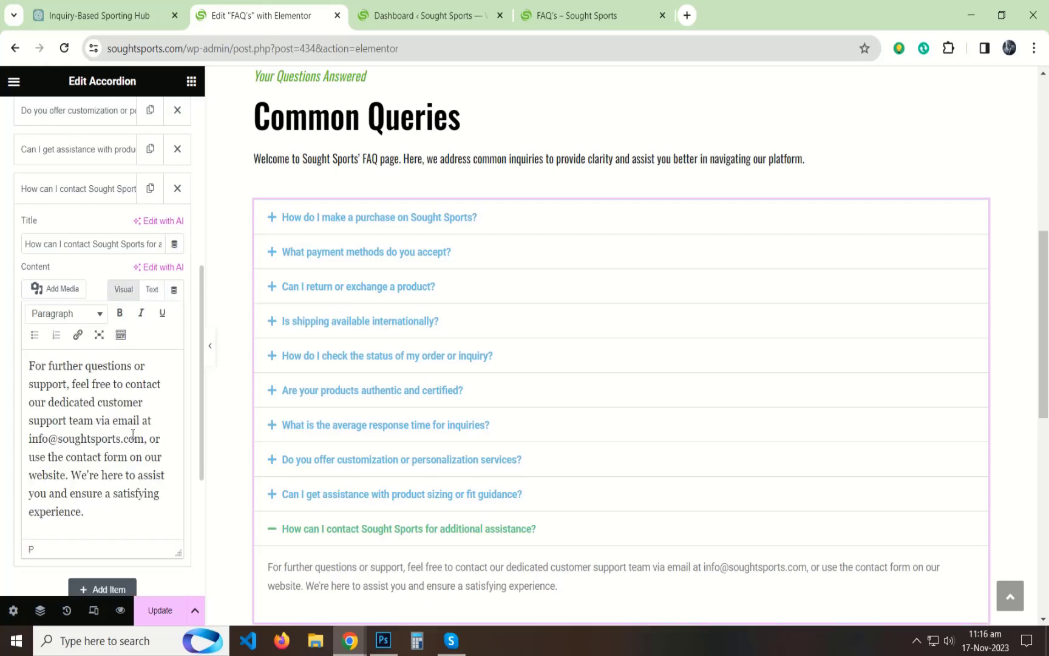
{"action": "left_click_drag", "start_coordinate": [145, 438], "coordinate": [46, 445]}
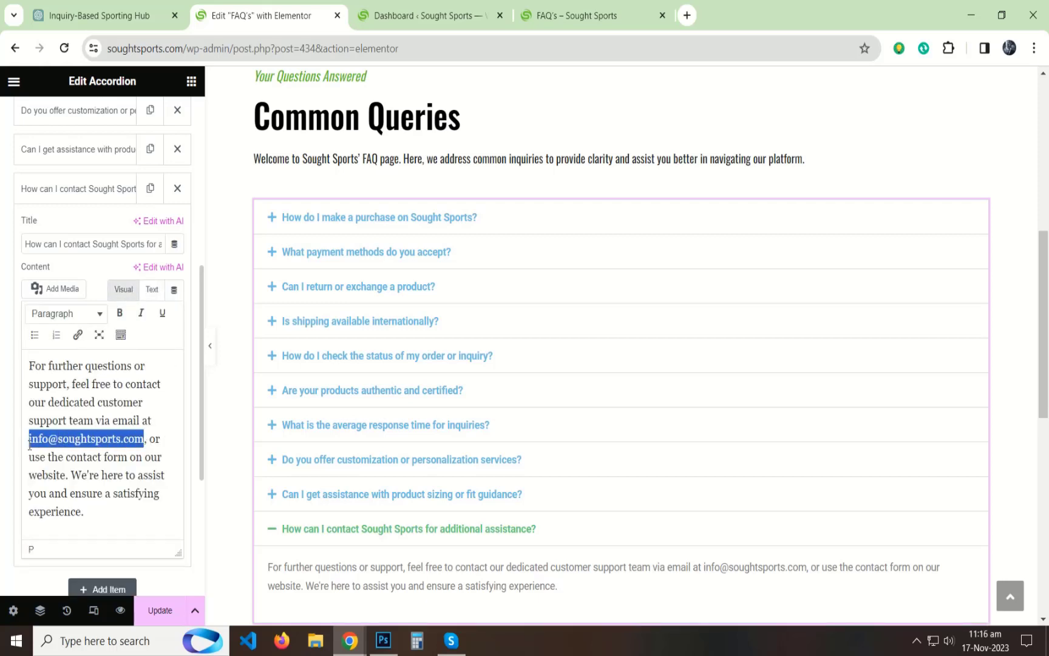
{"action": "left_click", "coordinate": [120, 313]}
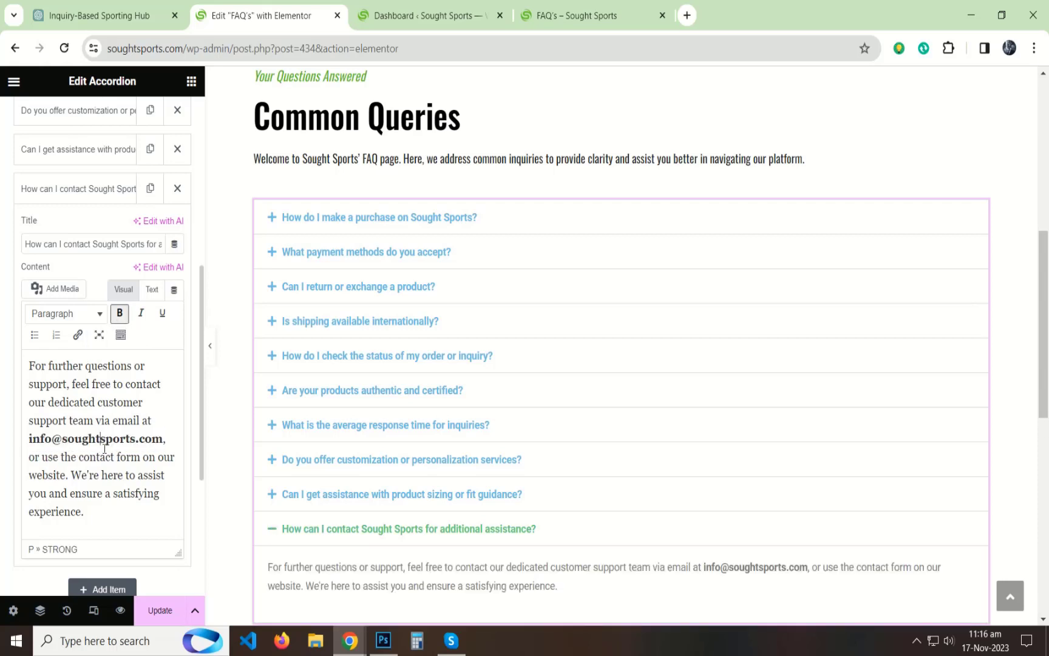
Step: Collapse the tenth accordion item, update the page, and reload the live FAQ's page to check the accordion
{"action": "scroll", "coordinate": [632, 425], "scroll_direction": "down", "scroll_amount": 3}
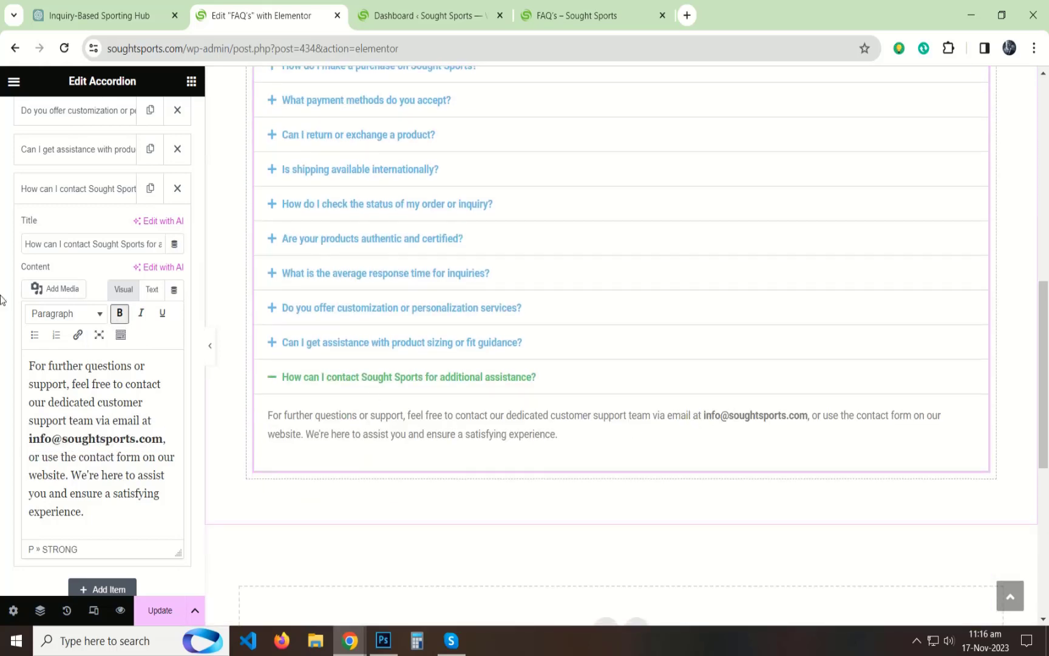
{"action": "left_click", "coordinate": [79, 188]}
{"action": "left_click", "coordinate": [159, 610]}
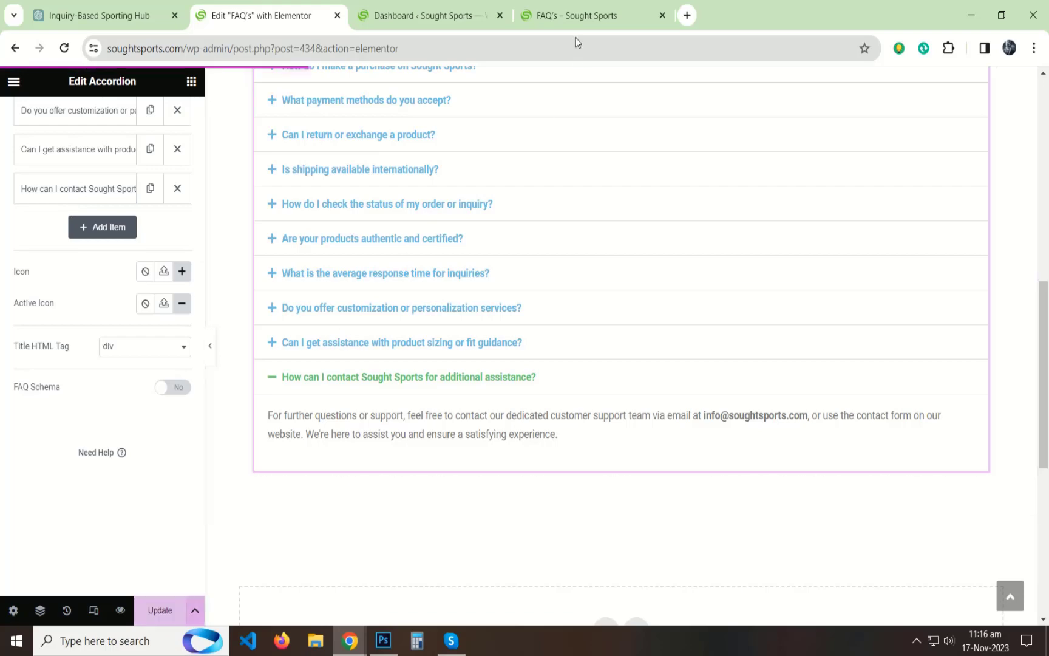
{"action": "left_click", "coordinate": [576, 15]}
{"action": "left_click", "coordinate": [64, 49]}
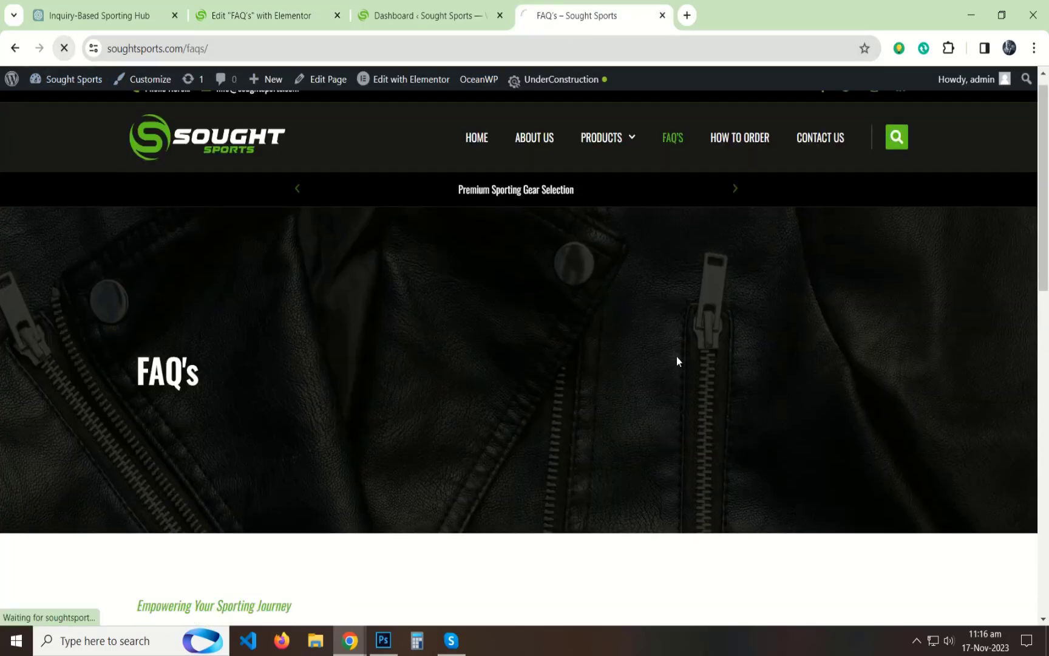
{"action": "scroll", "coordinate": [676, 358], "scroll_direction": "down", "scroll_amount": 5}
{"action": "scroll", "coordinate": [327, 279], "scroll_direction": "down", "scroll_amount": 2}
{"action": "scroll", "coordinate": [351, 284], "scroll_direction": "down", "scroll_amount": 4}
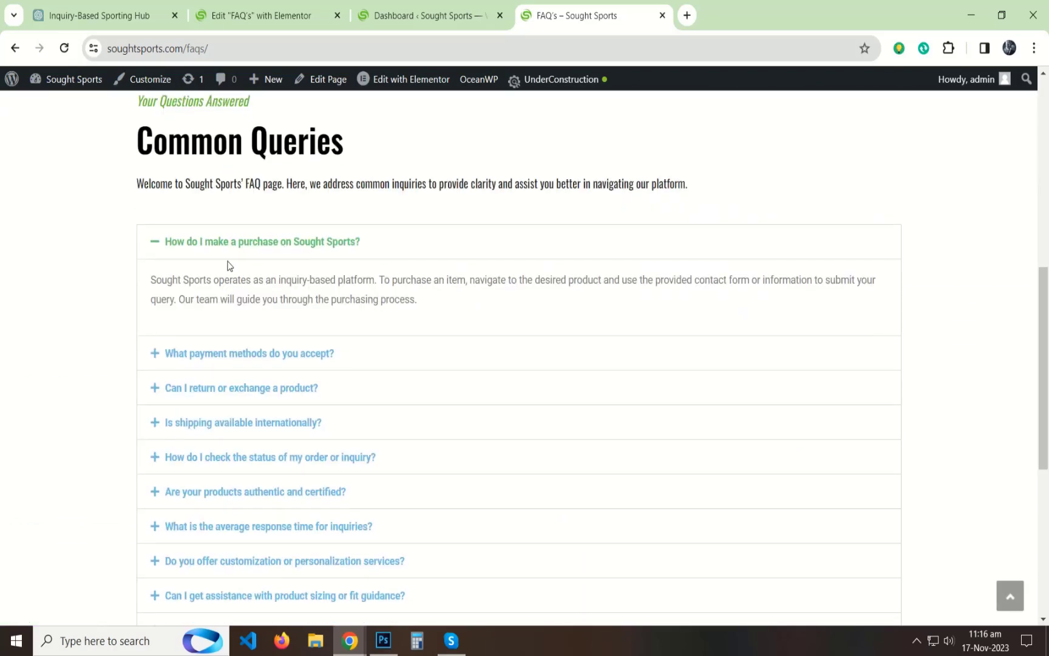
Step: Return to the Elementor editor and set the accordion's title color to dark grey #262626
{"action": "left_click", "coordinate": [429, 15]}
{"action": "left_click", "coordinate": [237, 6]}
{"action": "left_click_drag", "start_coordinate": [237, 5], "coordinate": [400, 12]}
{"action": "scroll", "coordinate": [433, 340], "scroll_direction": "up", "scroll_amount": 3}
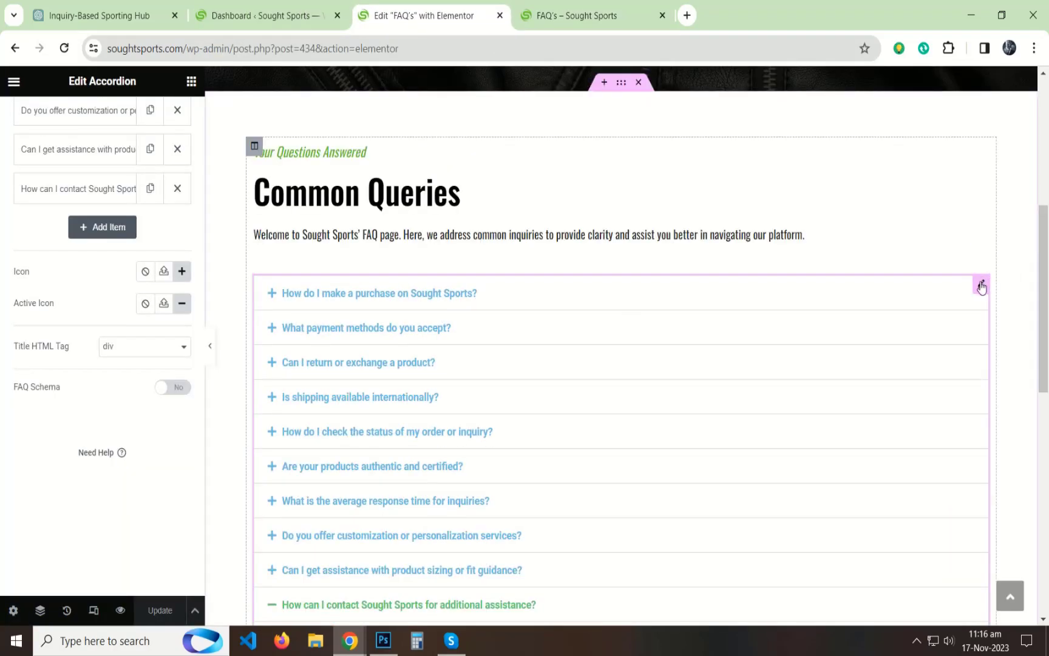
{"action": "scroll", "coordinate": [33, 106], "scroll_direction": "up", "scroll_amount": 6}
{"action": "left_click", "coordinate": [99, 119]}
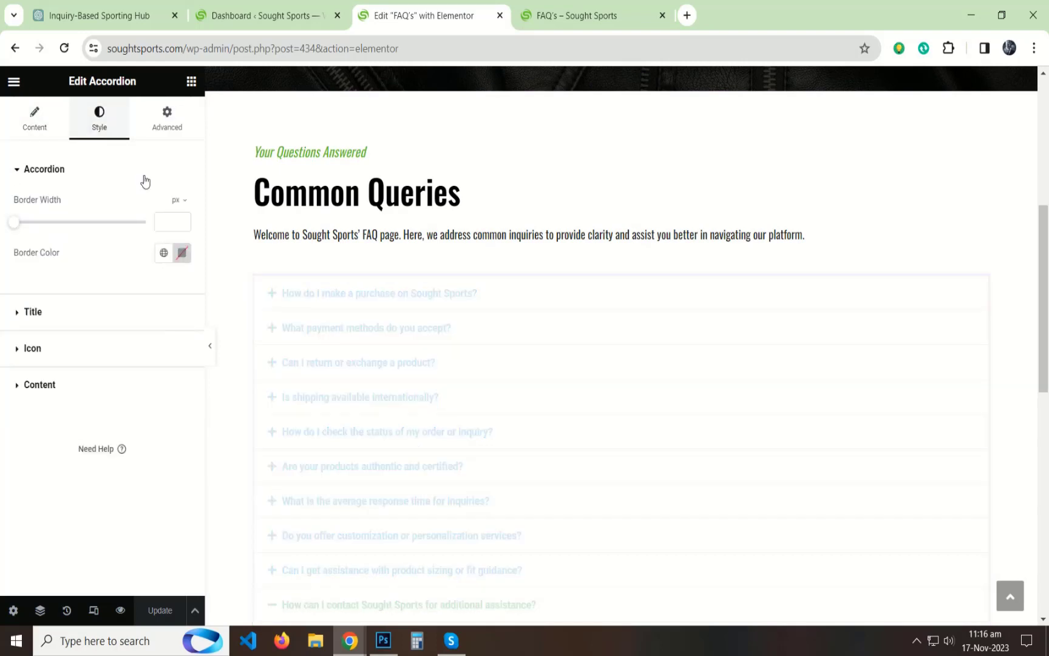
{"action": "left_click", "coordinate": [68, 313]}
{"action": "left_click", "coordinate": [186, 275]}
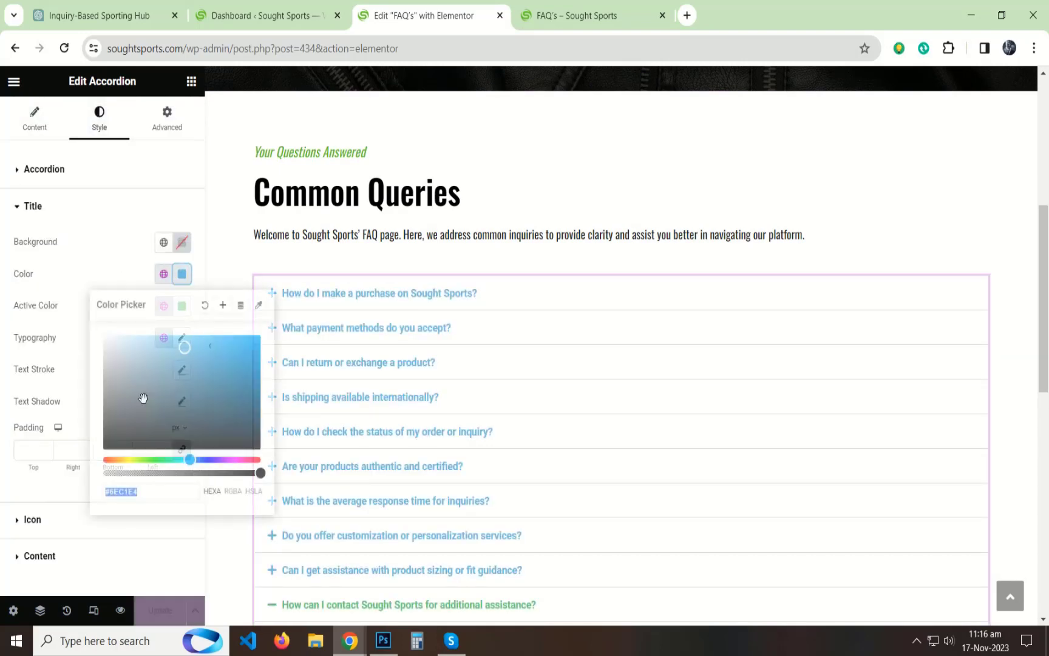
{"action": "left_click_drag", "start_coordinate": [142, 398], "coordinate": [103, 438]}
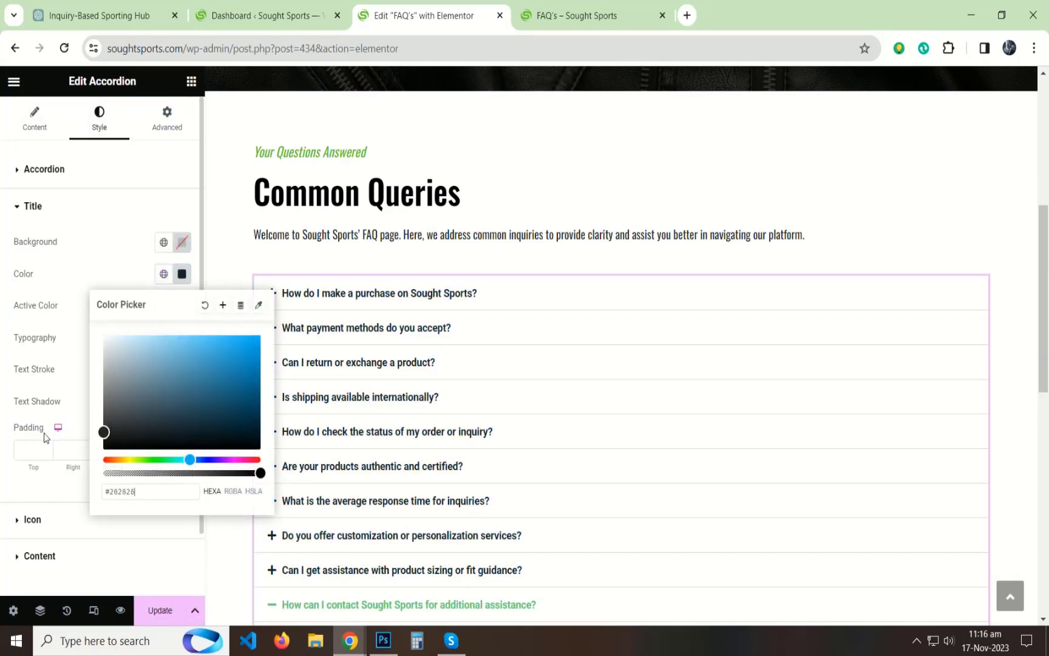
{"action": "left_click", "coordinate": [5, 402]}
Step: Set the accordion titles' typography to the Oswald font family with weight 500 (Medium)
{"action": "left_click", "coordinate": [182, 337]}
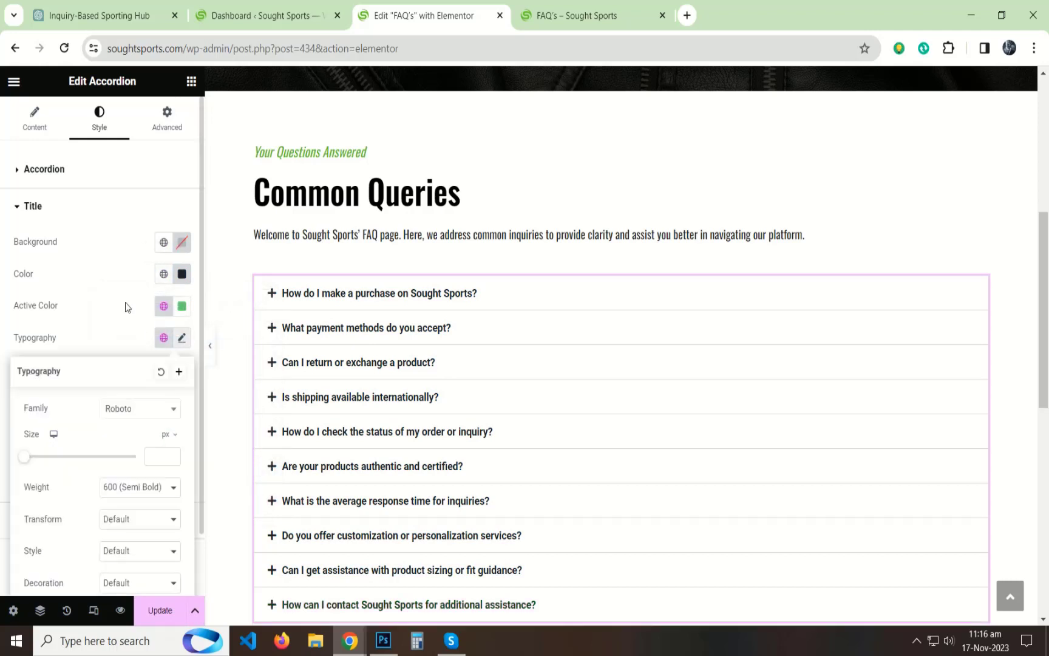
{"action": "scroll", "coordinate": [147, 280], "scroll_direction": "down", "scroll_amount": 3}
{"action": "left_click", "coordinate": [135, 258]}
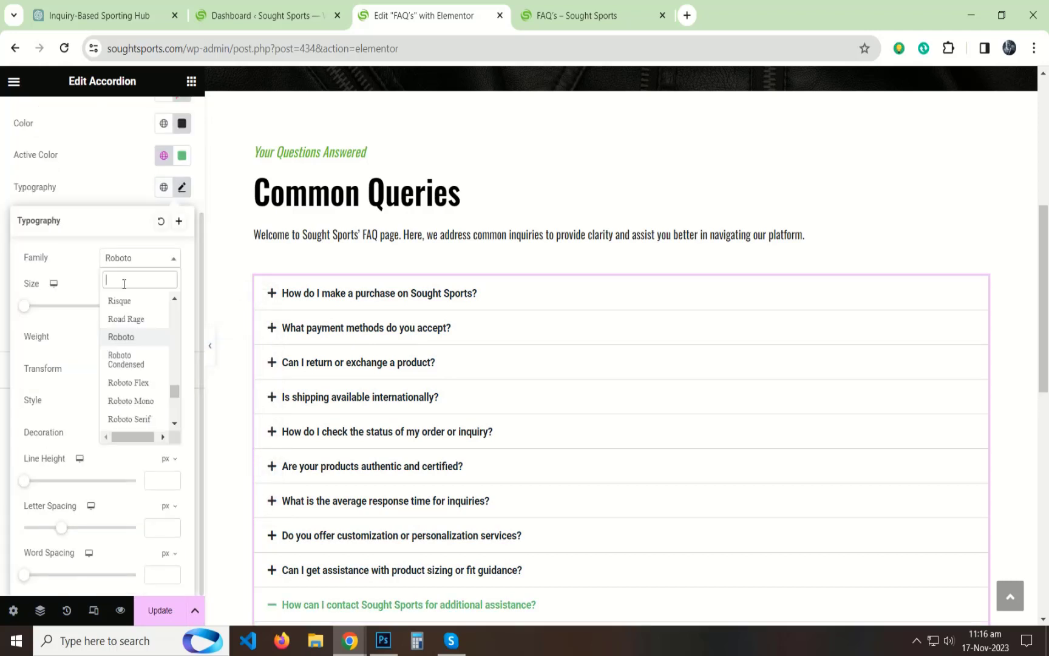
{"action": "type", "text": "osw"}
{"action": "key", "text": "Return"}
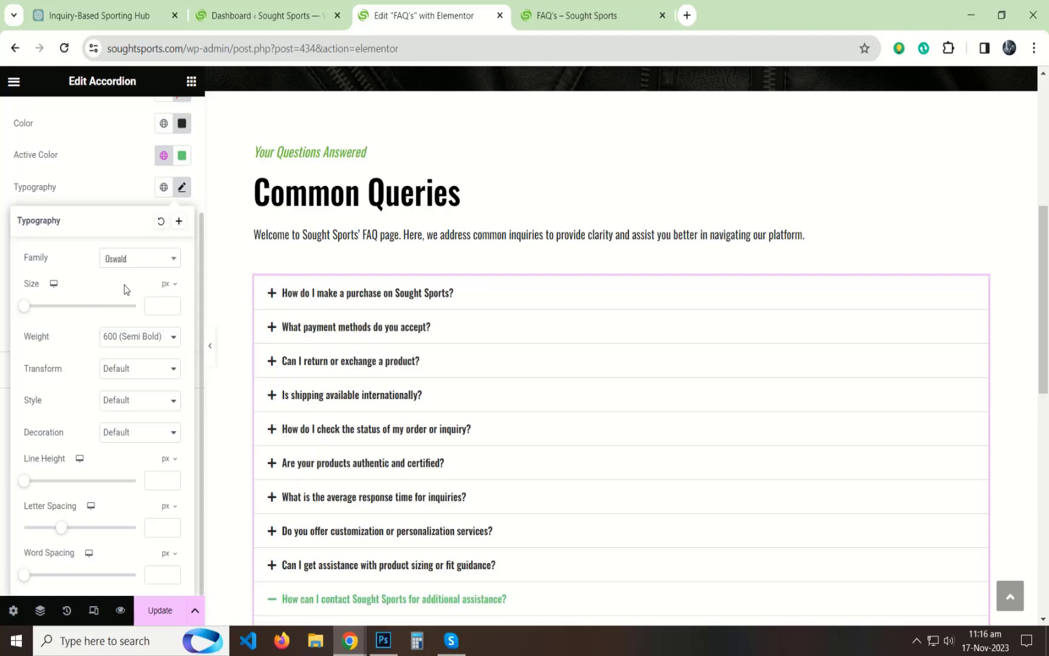
{"action": "left_click", "coordinate": [152, 342]}
{"action": "left_click", "coordinate": [128, 386]}
{"action": "left_click", "coordinate": [119, 340]}
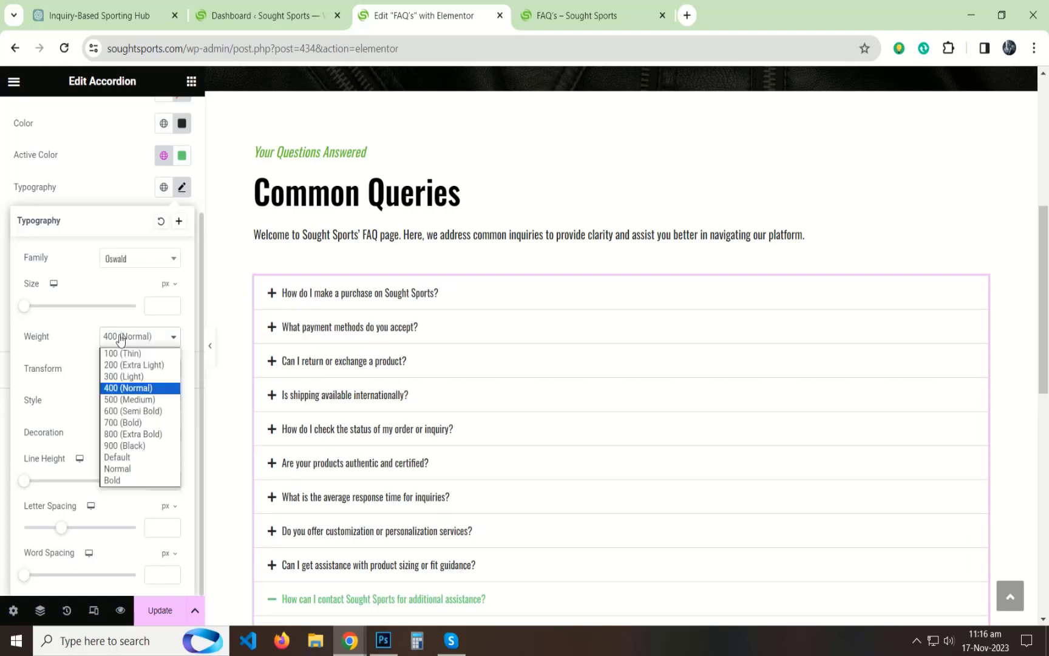
{"action": "left_click", "coordinate": [123, 399]}
{"action": "left_click", "coordinate": [3, 328]}
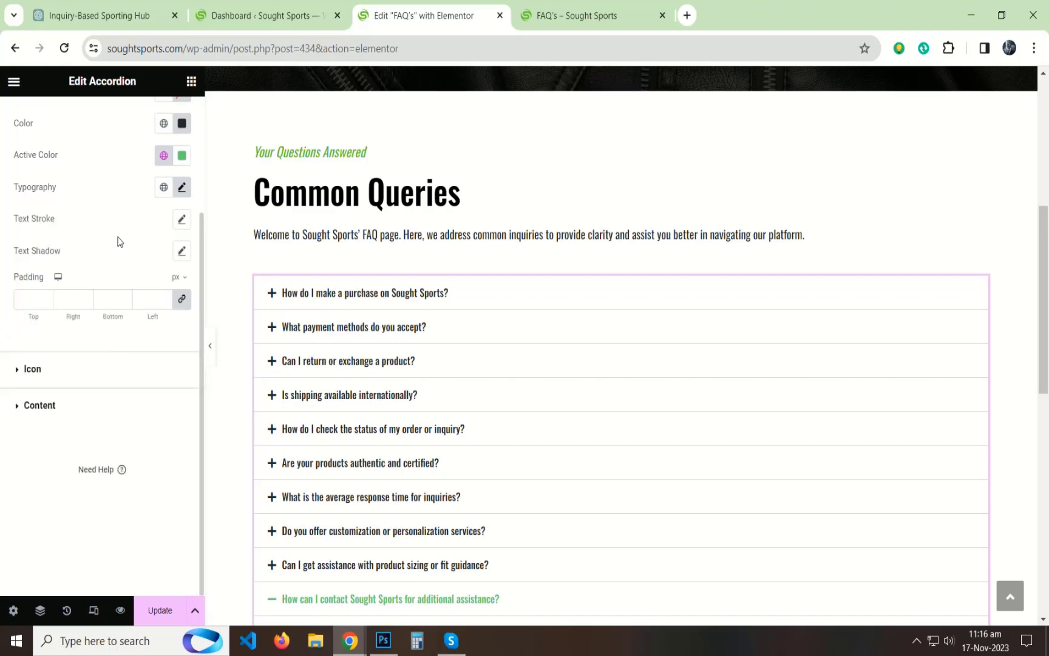
Step: Move the accordion's plus and minus icons to the end of each title row by setting the icon alignment to End
{"action": "scroll", "coordinate": [1, 290], "scroll_direction": "up", "scroll_amount": 3}
{"action": "left_click", "coordinate": [38, 206]}
{"action": "left_click", "coordinate": [38, 248]}
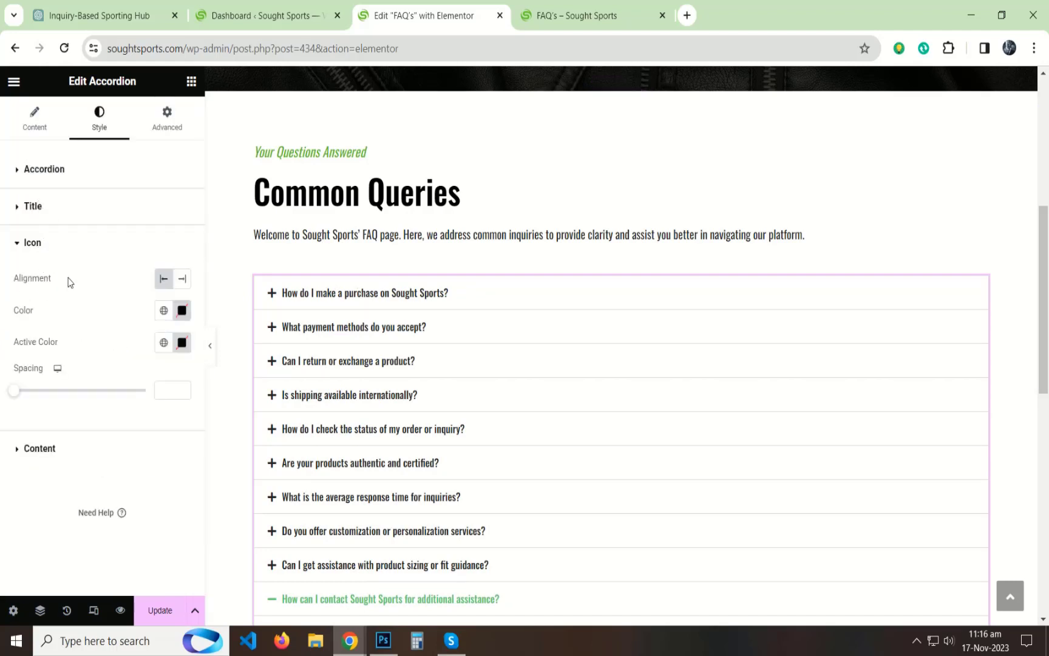
{"action": "left_click", "coordinate": [183, 279]}
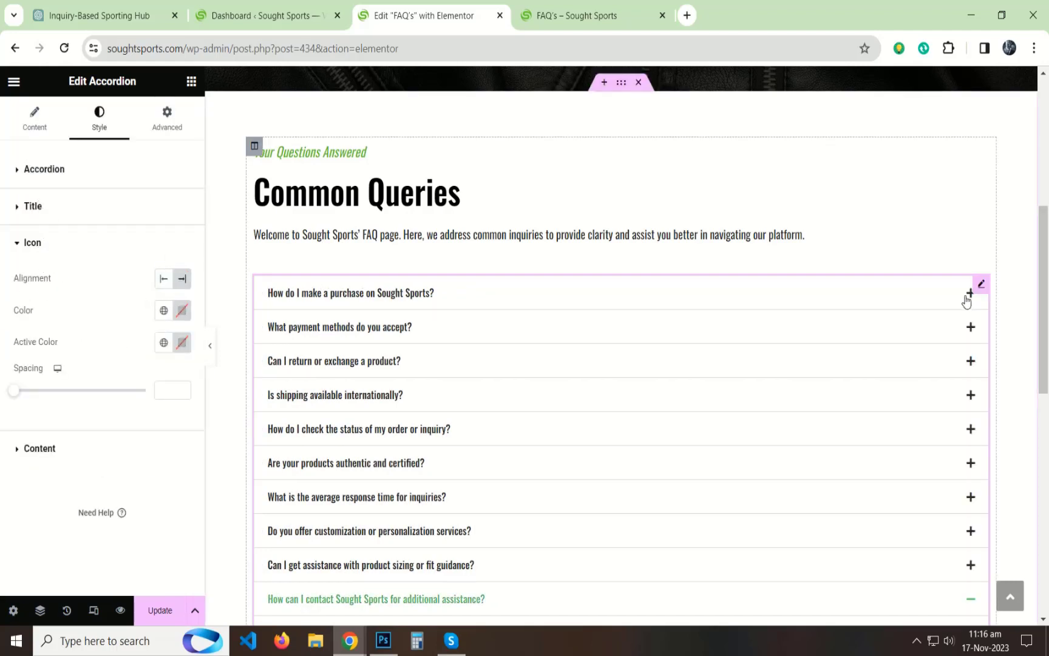
Step: Copy the green text color code from the "Your Questions Answered" heading
{"action": "left_click", "coordinate": [285, 151]}
{"action": "left_click", "coordinate": [99, 118]}
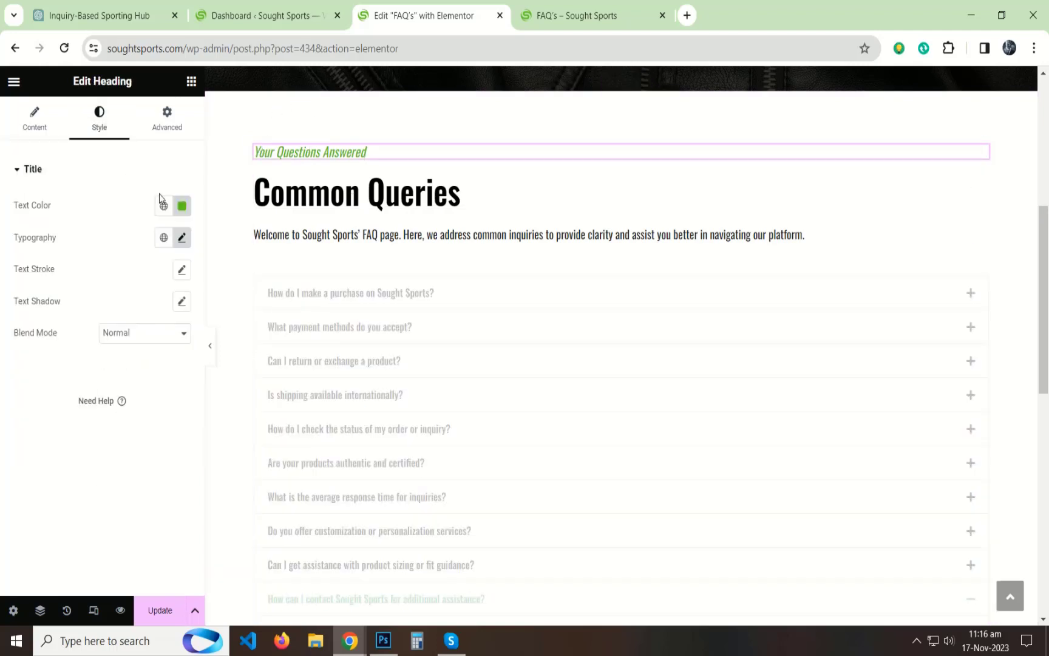
{"action": "left_click", "coordinate": [180, 205]}
{"action": "key", "text": "Escape"}
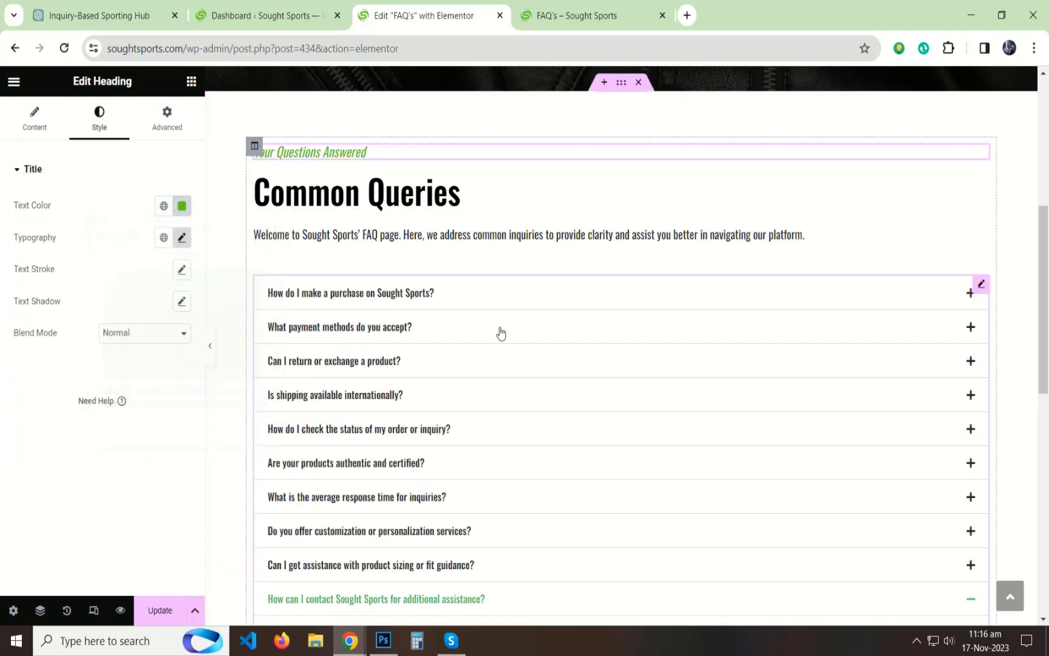
Step: Set the accordion titles' active color to the heading's copied green and expand a few items to check it
{"action": "left_click", "coordinate": [982, 290]}
{"action": "left_click", "coordinate": [453, 304]}
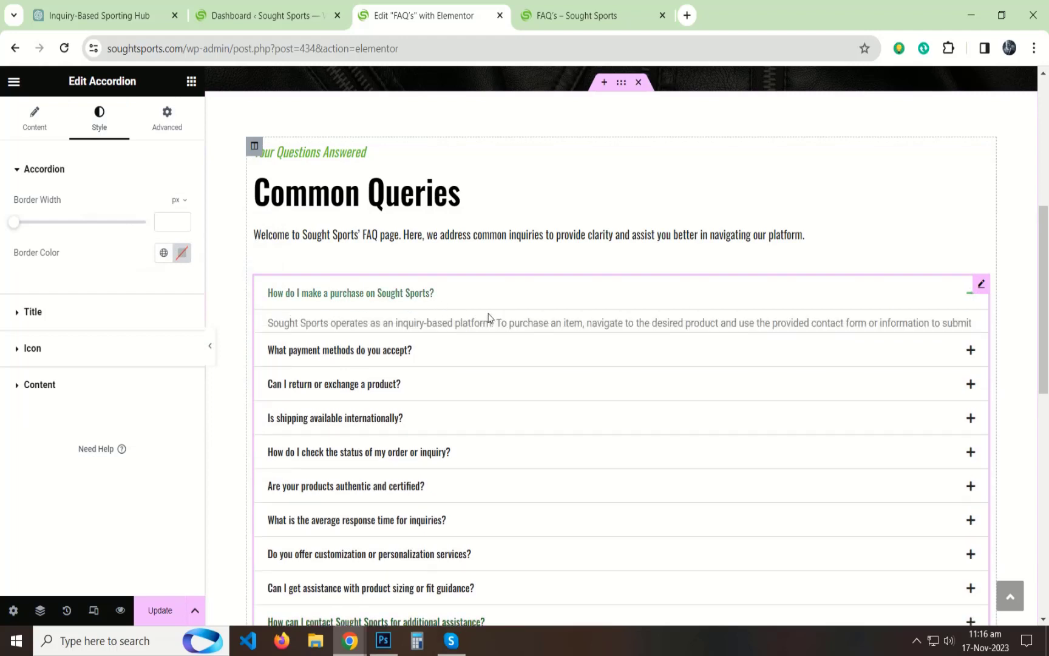
{"action": "left_click", "coordinate": [85, 313]}
{"action": "left_click", "coordinate": [182, 306]}
{"action": "triple_click", "coordinate": [137, 528]}
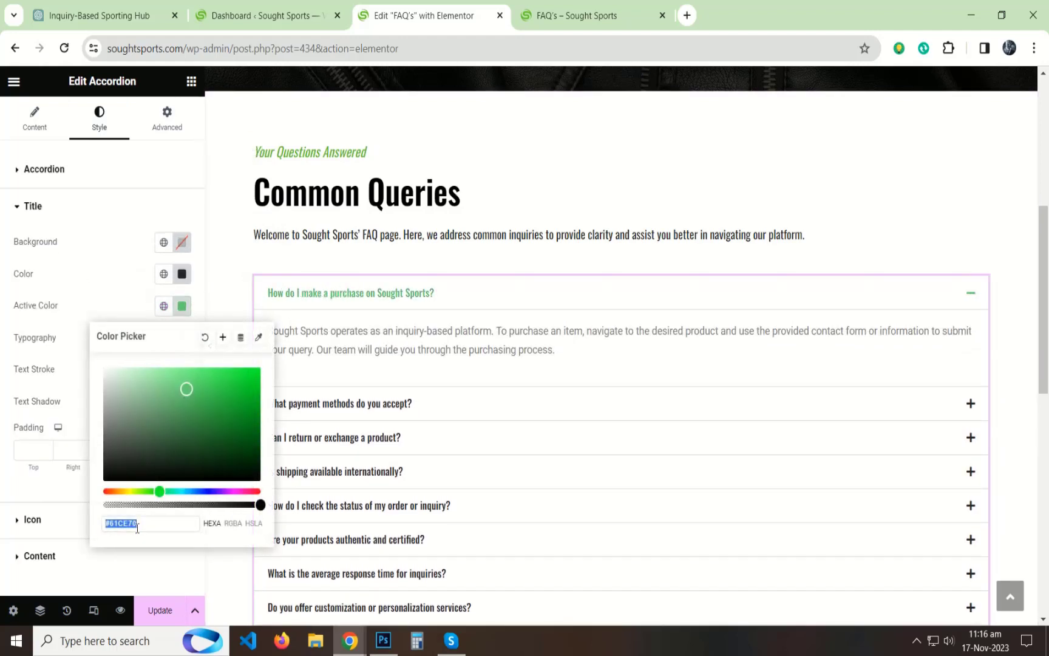
{"action": "key", "text": "ctrl+v"}
{"action": "left_click", "coordinate": [131, 309]}
{"action": "left_click", "coordinate": [365, 413]}
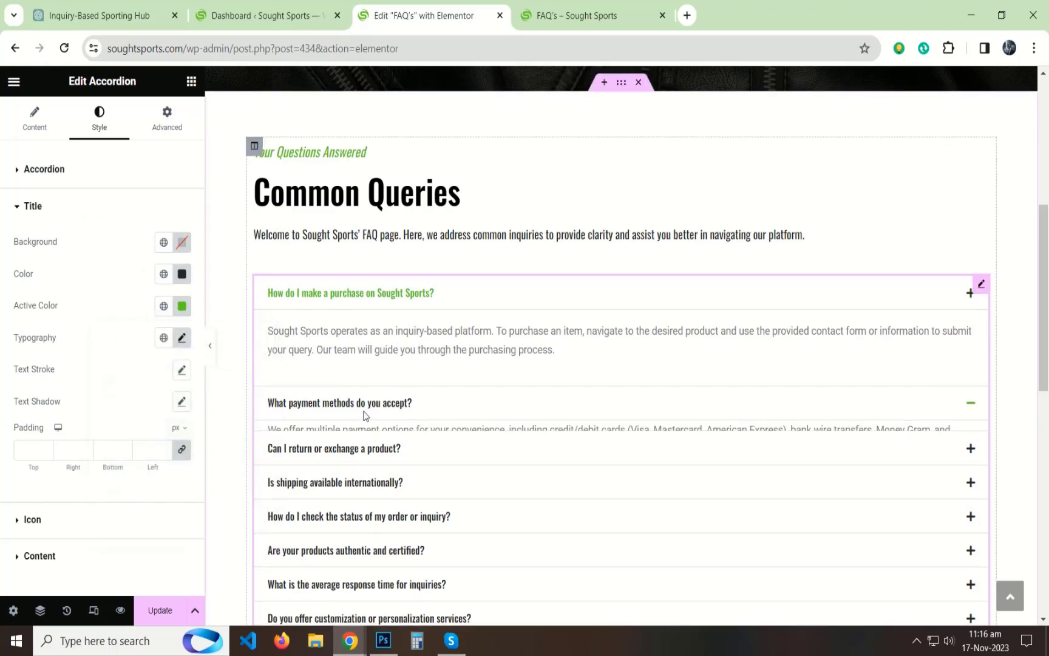
{"action": "left_click", "coordinate": [344, 449]}
{"action": "left_click", "coordinate": [373, 300]}
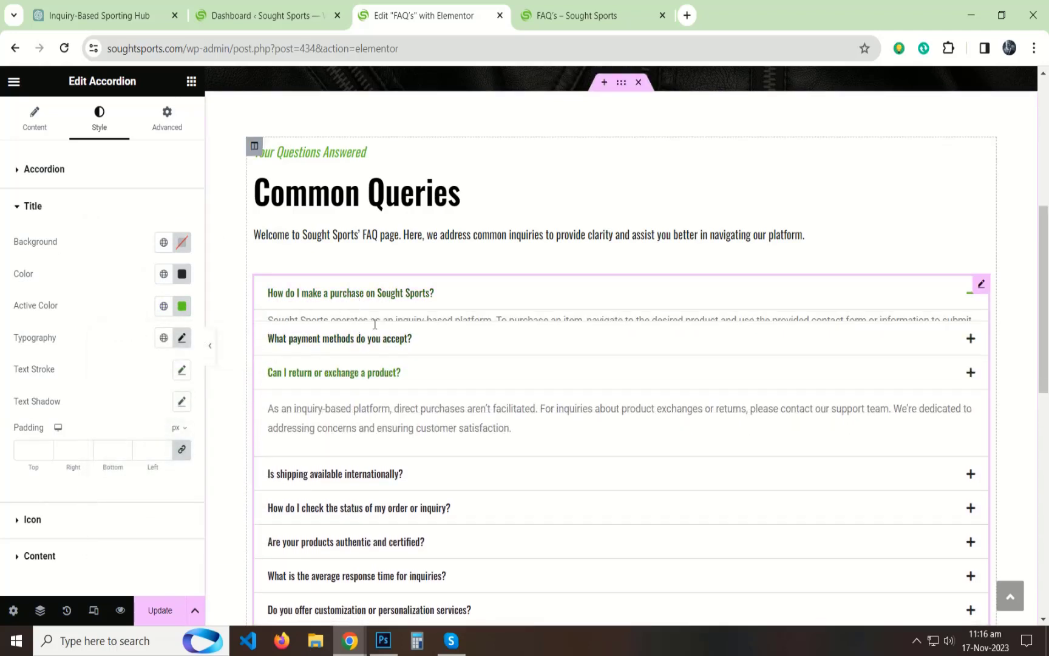
Step: Set the accordion titles' normal color to #1F1F1F
{"action": "left_click", "coordinate": [26, 208]}
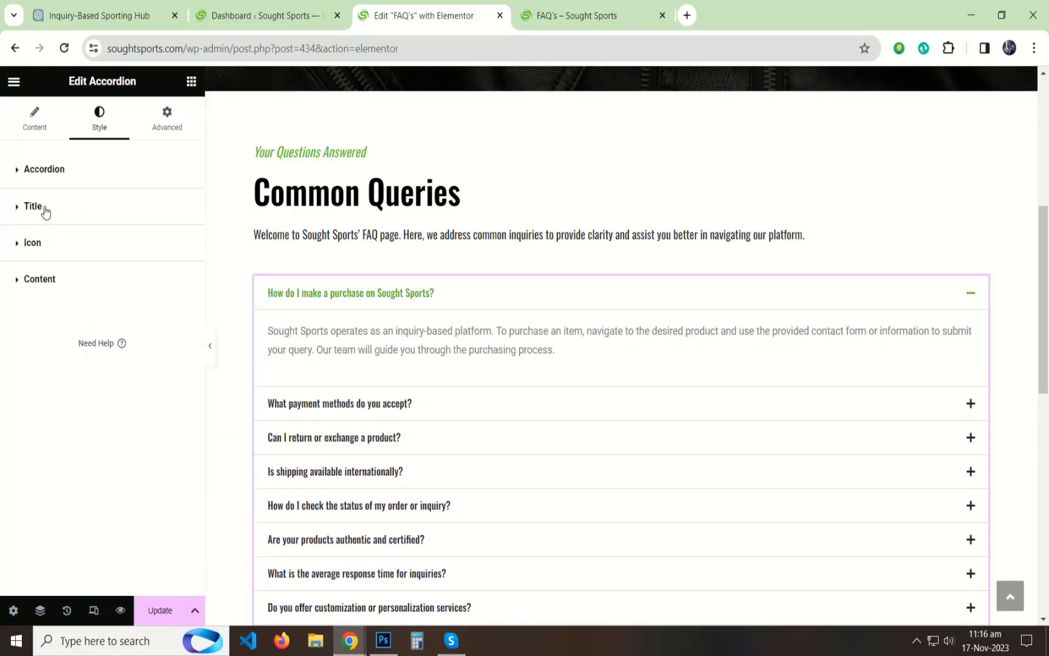
{"action": "left_click", "coordinate": [45, 210]}
{"action": "left_click", "coordinate": [182, 274]}
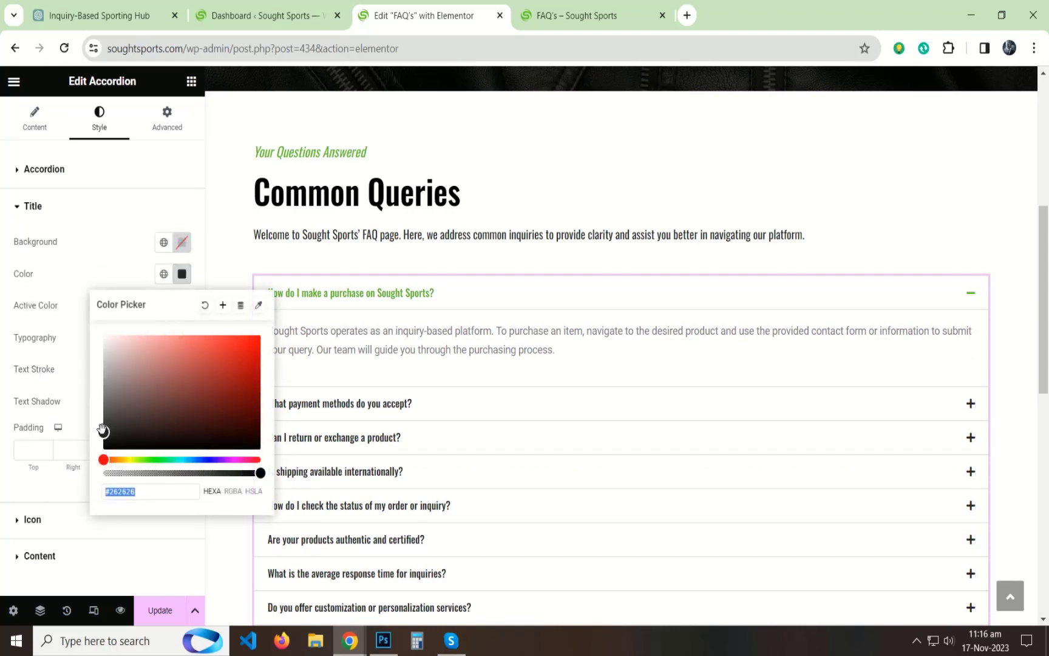
{"action": "type", "text": "#1F1F1F"}
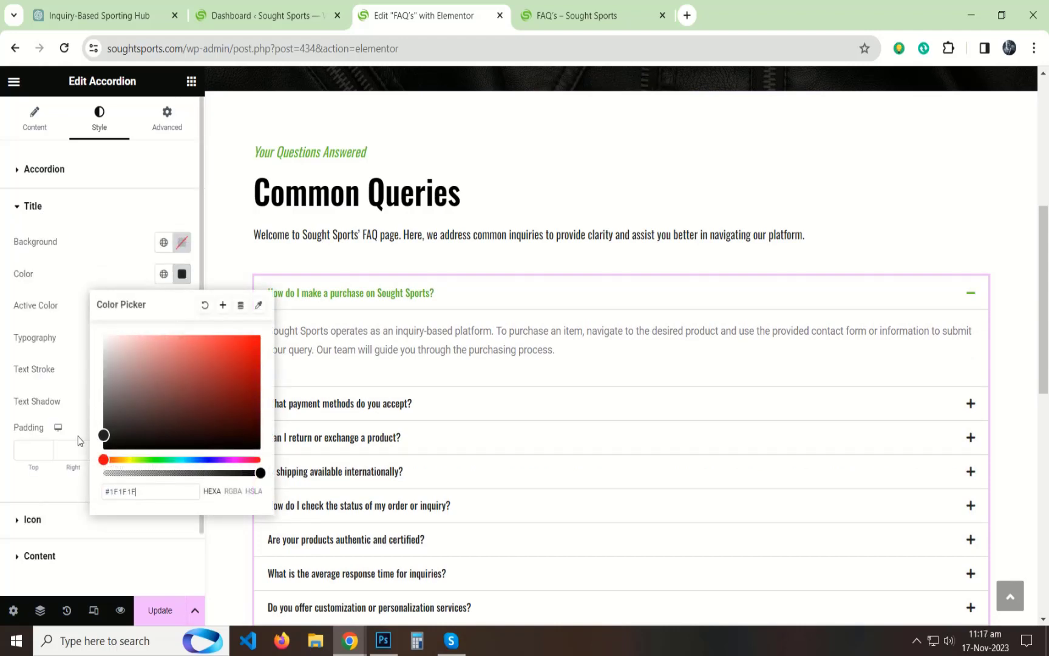
{"action": "left_click", "coordinate": [5, 398]}
Step: Set the text color of the accordion's content to dark grey #262626
{"action": "scroll", "coordinate": [62, 339], "scroll_direction": "down", "scroll_amount": 2}
{"action": "left_click", "coordinate": [48, 495]}
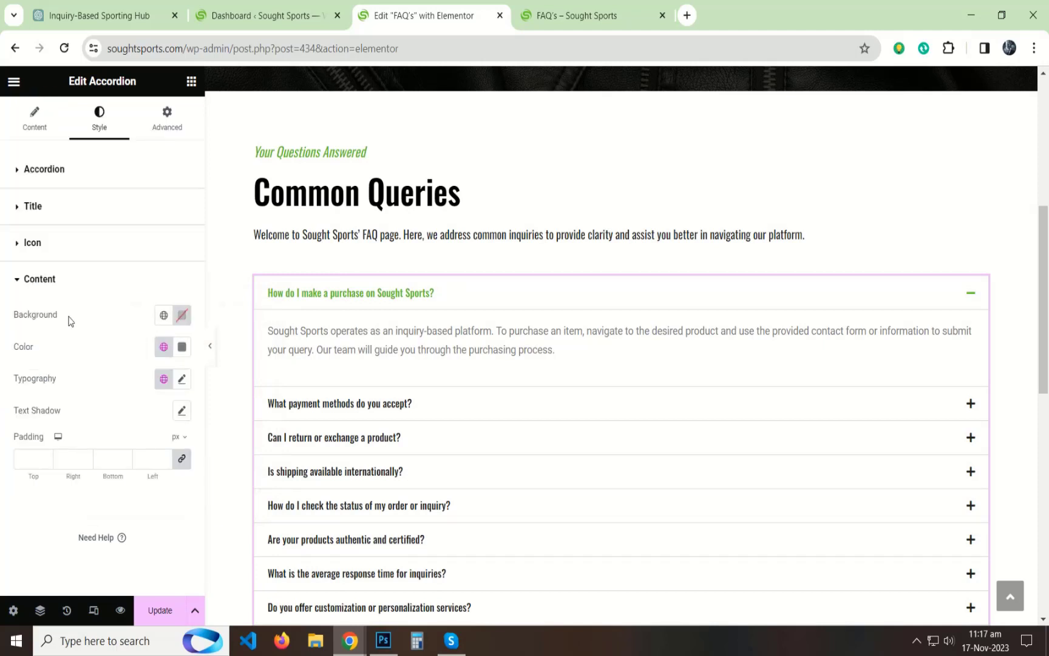
{"action": "left_click", "coordinate": [182, 347]}
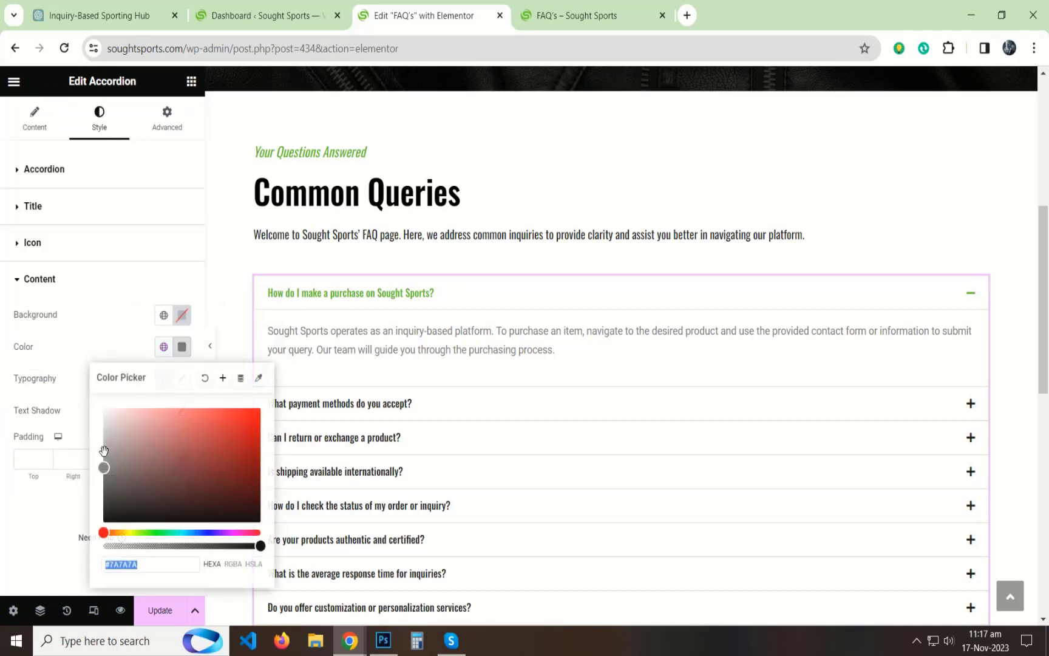
{"action": "type", "text": "#735353"}
{"action": "left_click_drag", "start_coordinate": [132, 501], "coordinate": [102, 516]}
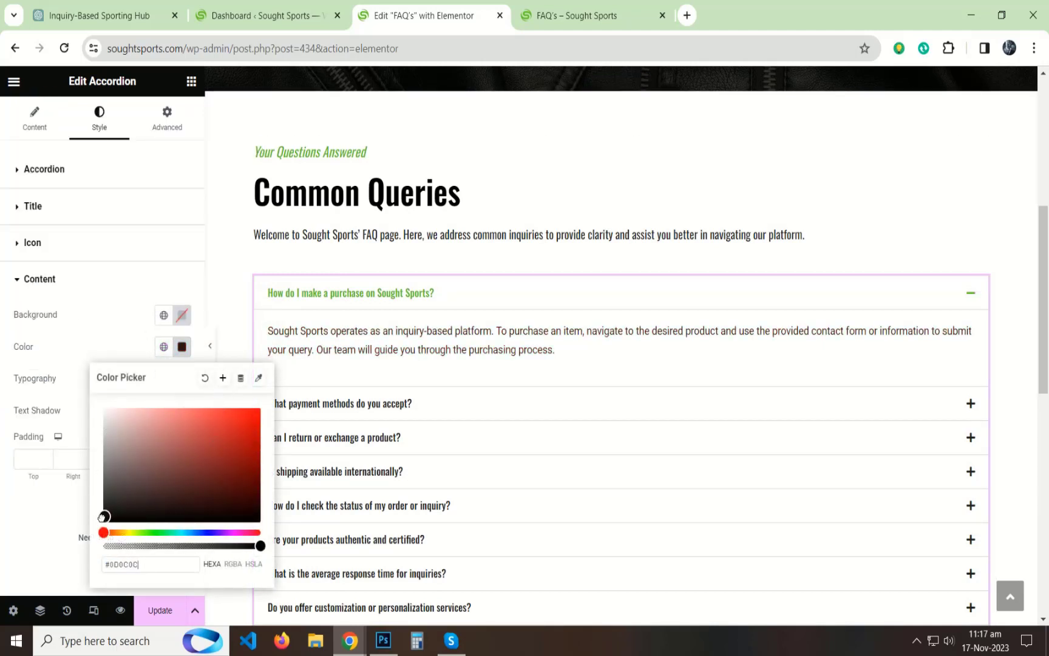
{"action": "left_click", "coordinate": [12, 452]}
Step: Set the accordion content's typography to the Oswald font family with size 14 px
{"action": "left_click", "coordinate": [182, 380]}
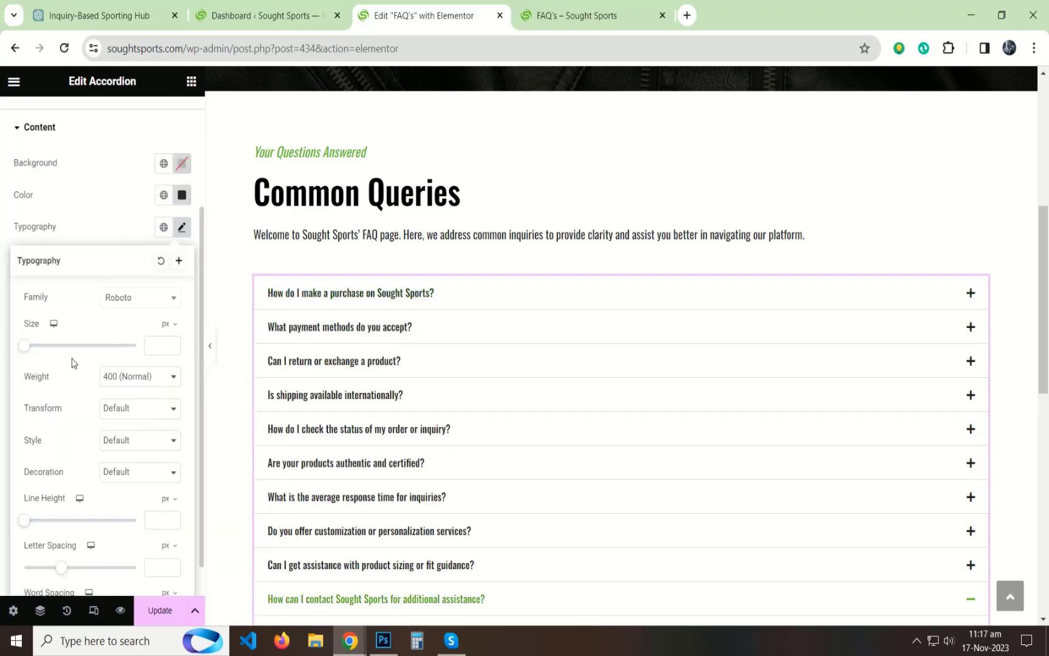
{"action": "left_click", "coordinate": [375, 296]}
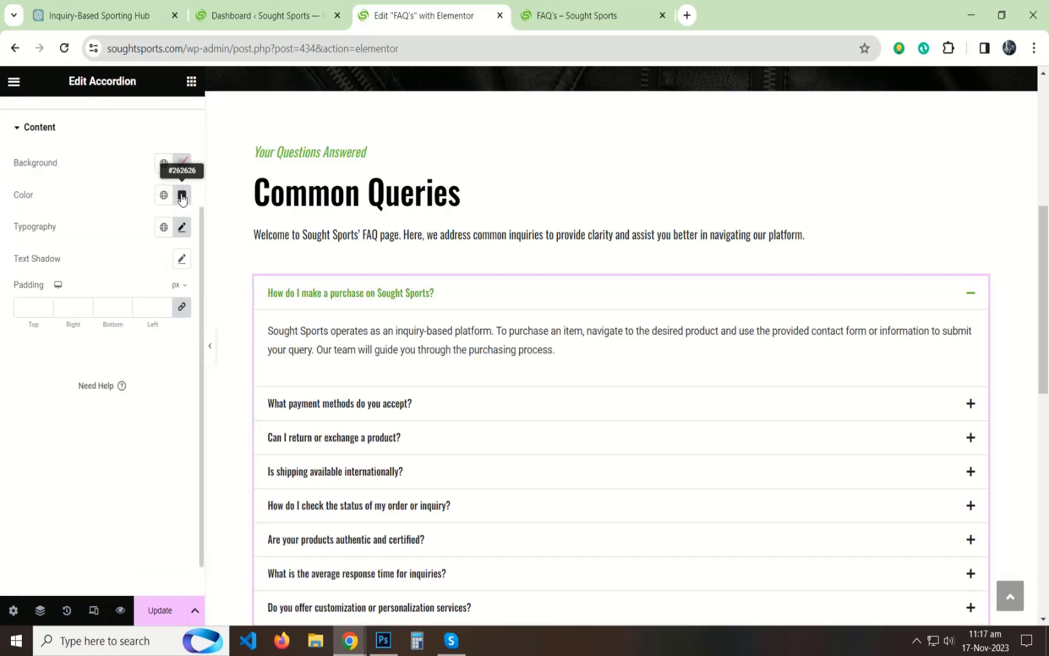
{"action": "left_click", "coordinate": [182, 195]}
{"action": "left_click", "coordinate": [159, 216]}
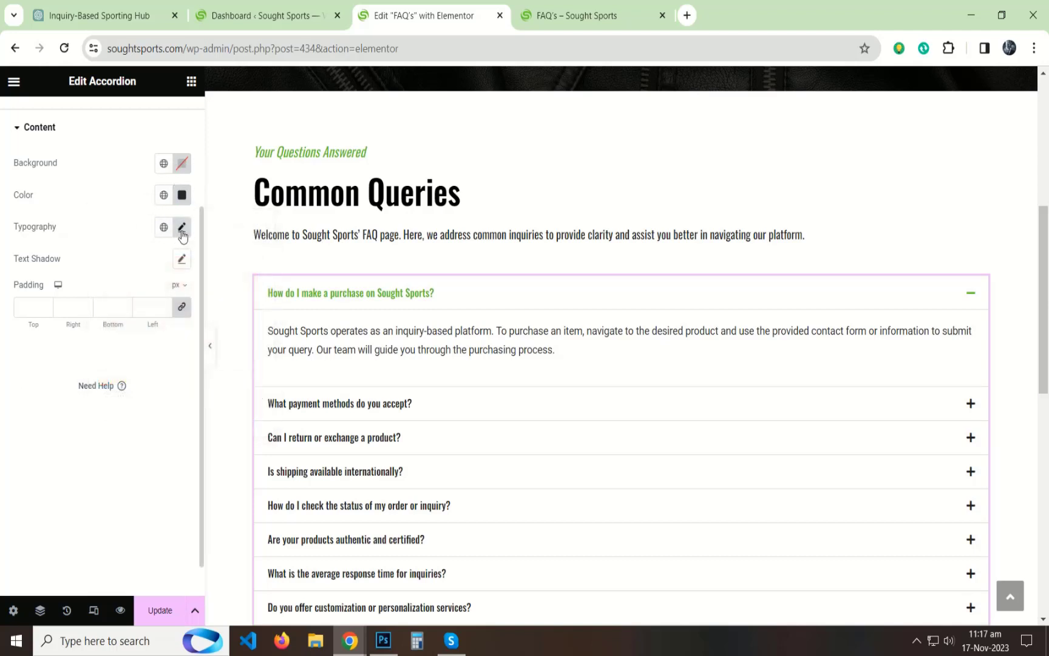
{"action": "left_click", "coordinate": [182, 227]}
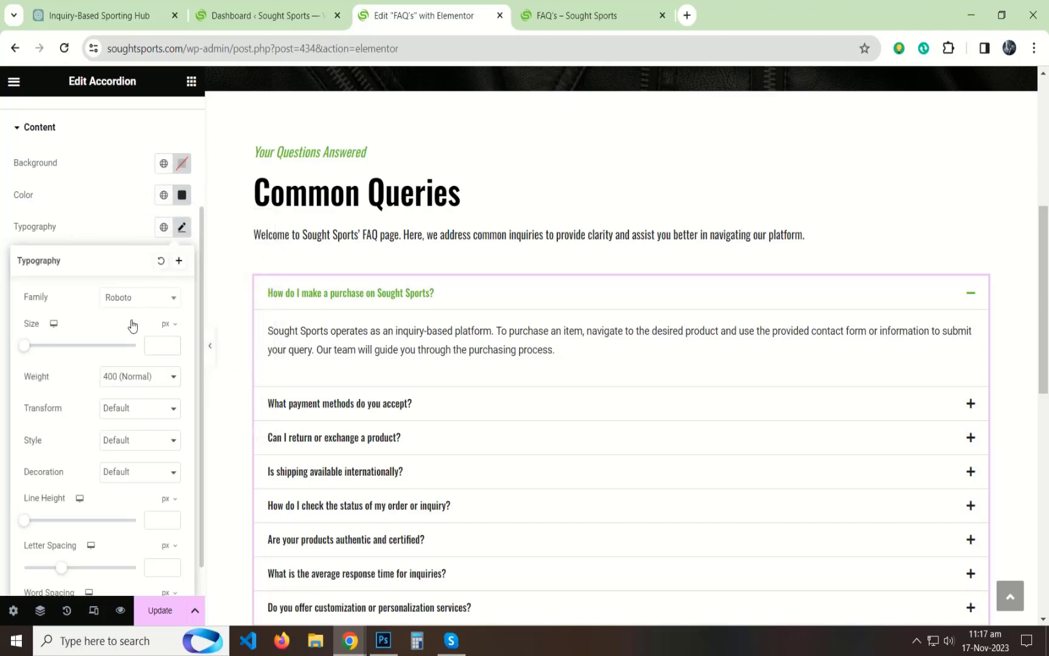
{"action": "left_click", "coordinate": [135, 297]}
{"action": "key", "text": "Return"}
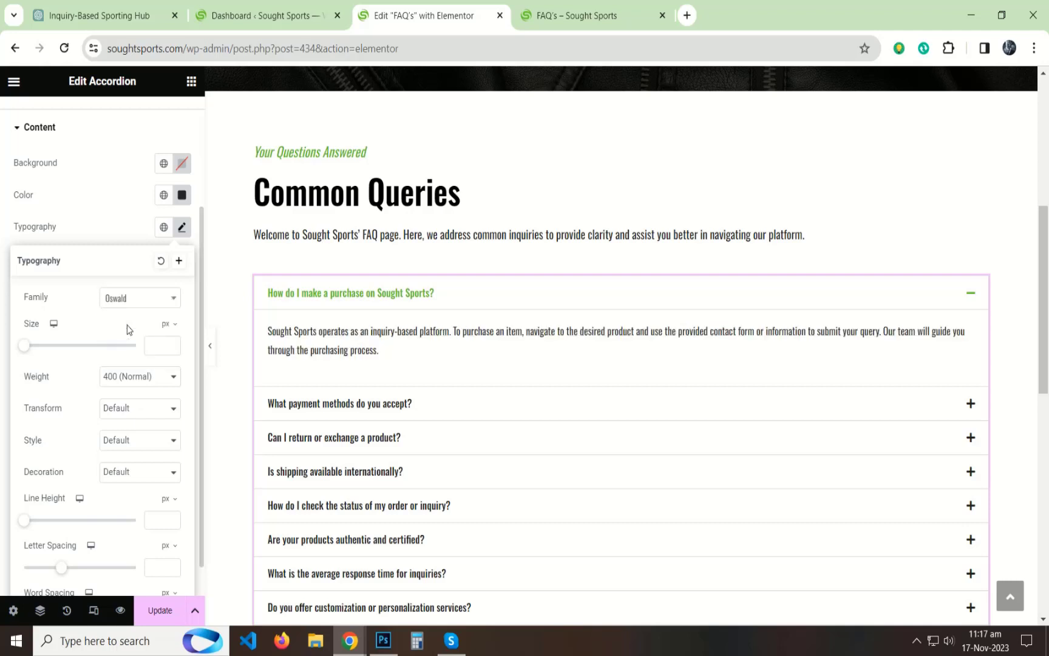
{"action": "type", "text": "14"}
{"action": "left_click", "coordinate": [9, 248]}
{"action": "left_click", "coordinate": [19, 277]}
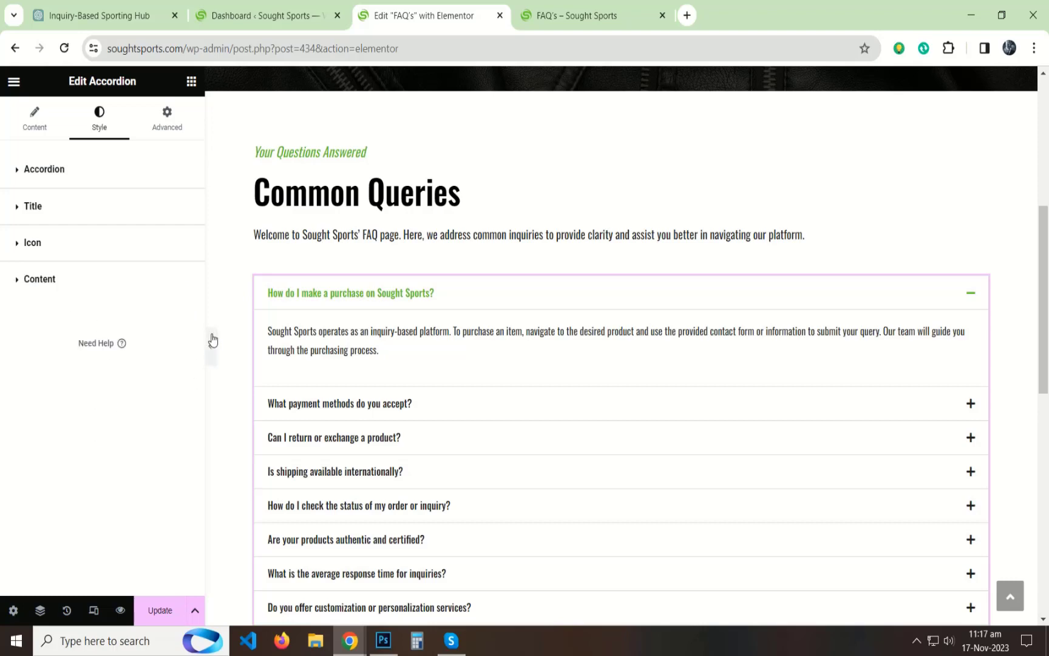
Step: Preview the styled accordion without the editing panel, expanding several questions to check their colors, icons and answers
{"action": "left_click", "coordinate": [213, 340]}
{"action": "left_click", "coordinate": [340, 393]}
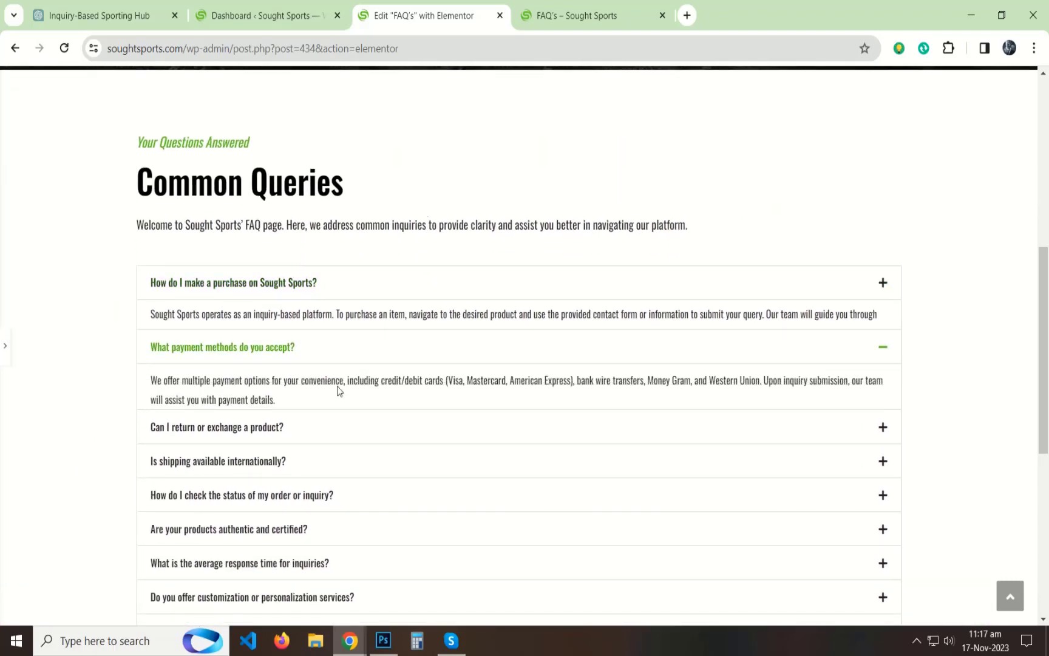
{"action": "left_click", "coordinate": [304, 426]}
{"action": "left_click", "coordinate": [304, 456]}
{"action": "left_click", "coordinate": [308, 291]}
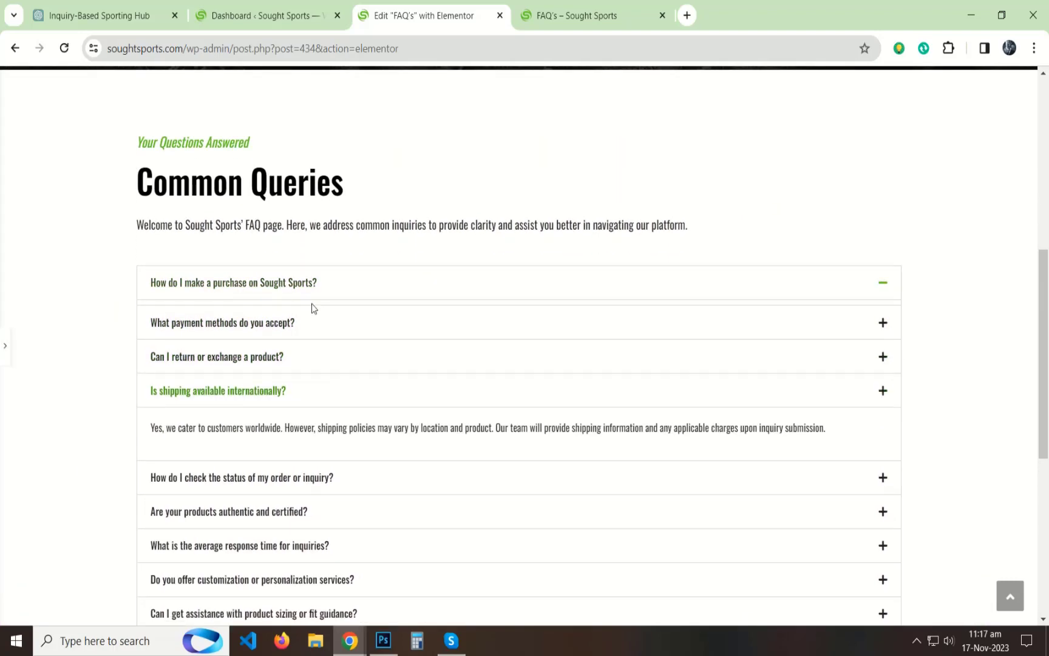
Step: Bring back the editing panel, update the page, and reload the live FAQ's page to check the restyled accordion
{"action": "left_click", "coordinate": [5, 346]}
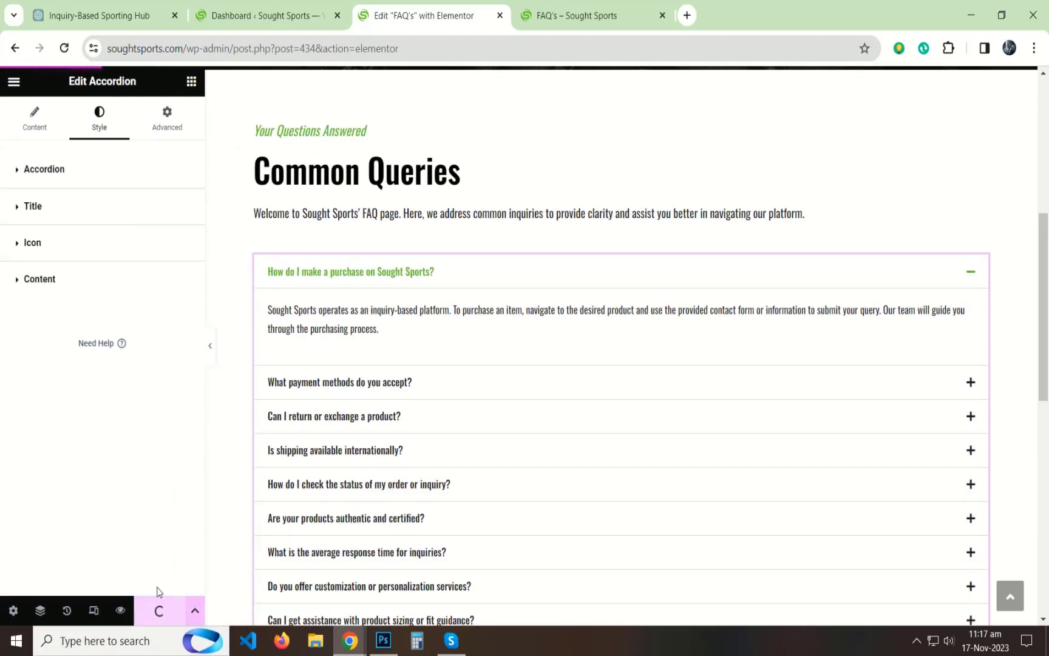
{"action": "left_click", "coordinate": [577, 15]}
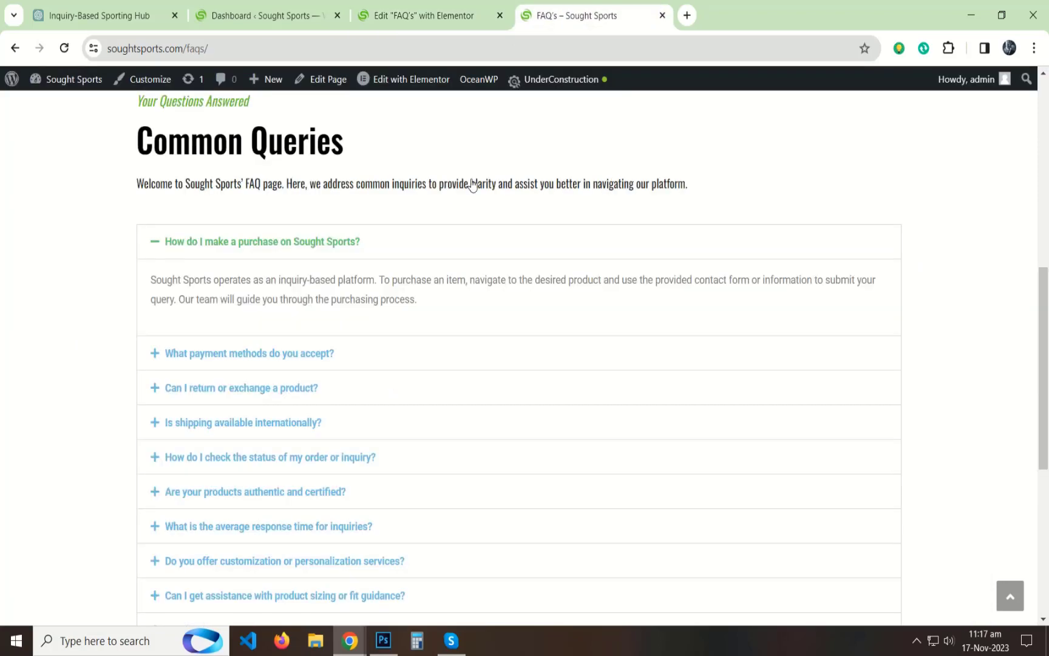
{"action": "scroll", "coordinate": [403, 332], "scroll_direction": "up", "scroll_amount": 5}
{"action": "scroll", "coordinate": [402, 332], "scroll_direction": "up", "scroll_amount": 2}
{"action": "key", "text": "F5"}
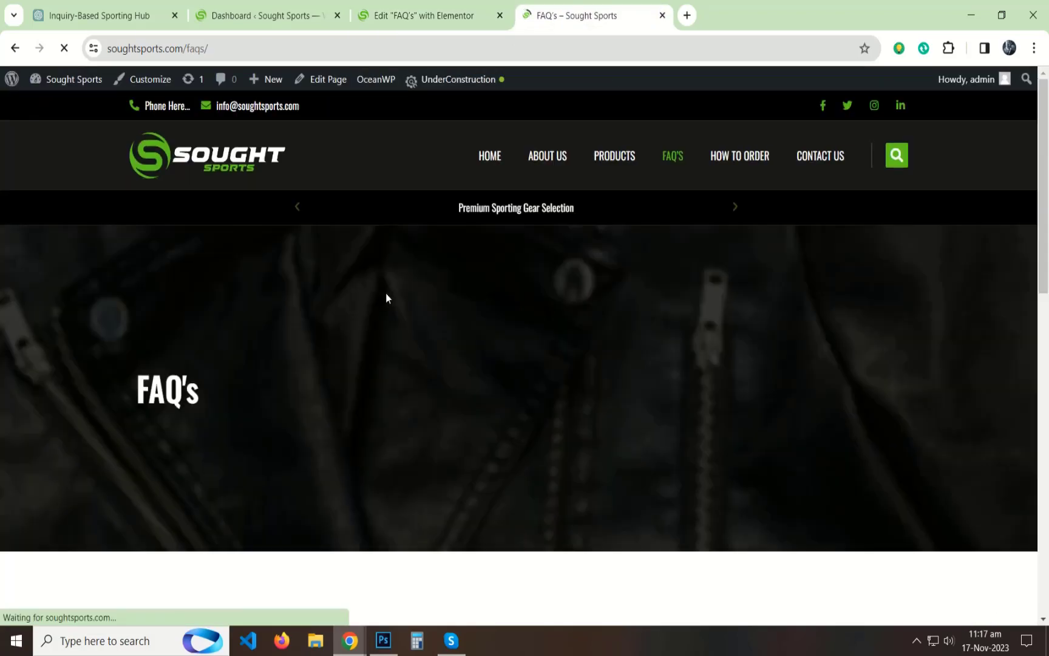
{"action": "scroll", "coordinate": [420, 334], "scroll_direction": "down", "scroll_amount": 6}
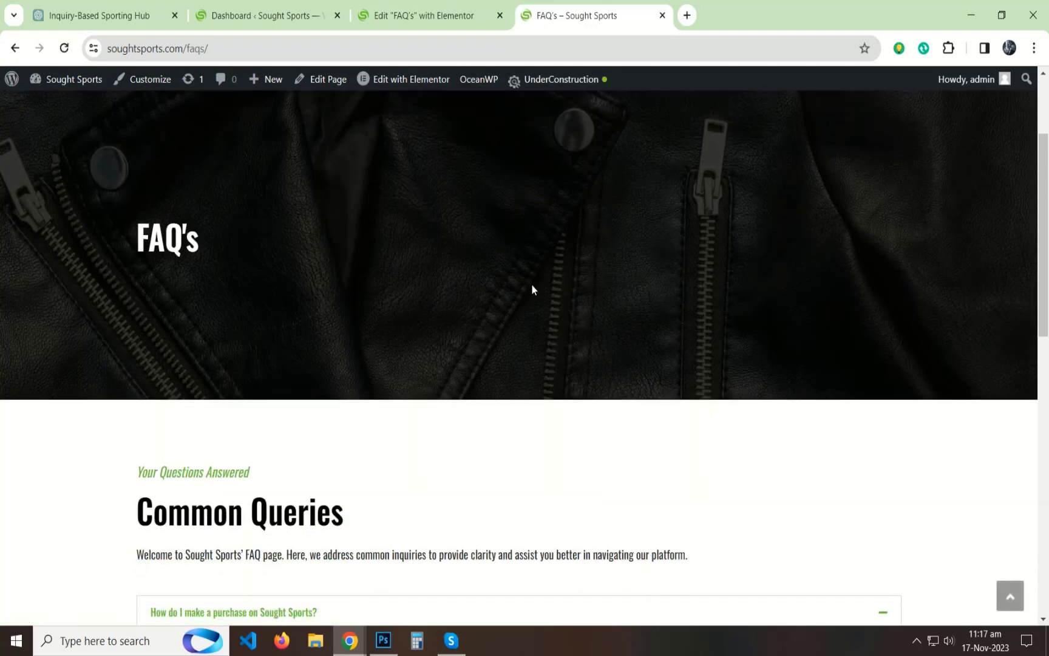
{"action": "scroll", "coordinate": [424, 319], "scroll_direction": "down", "scroll_amount": 6}
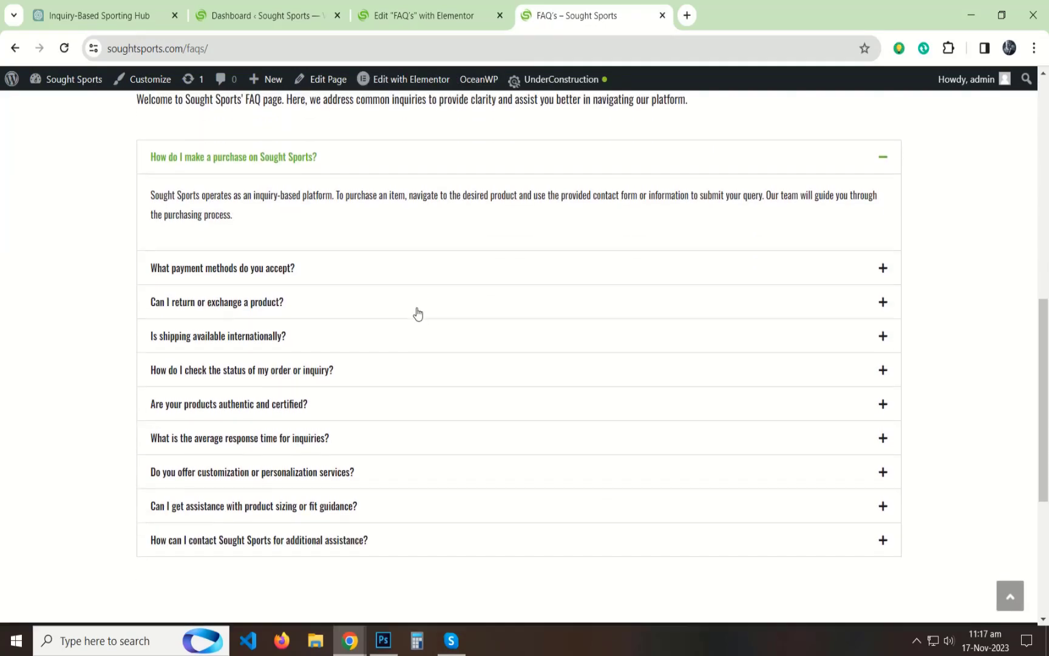
{"action": "scroll", "coordinate": [438, 390], "scroll_direction": "up", "scroll_amount": 8}
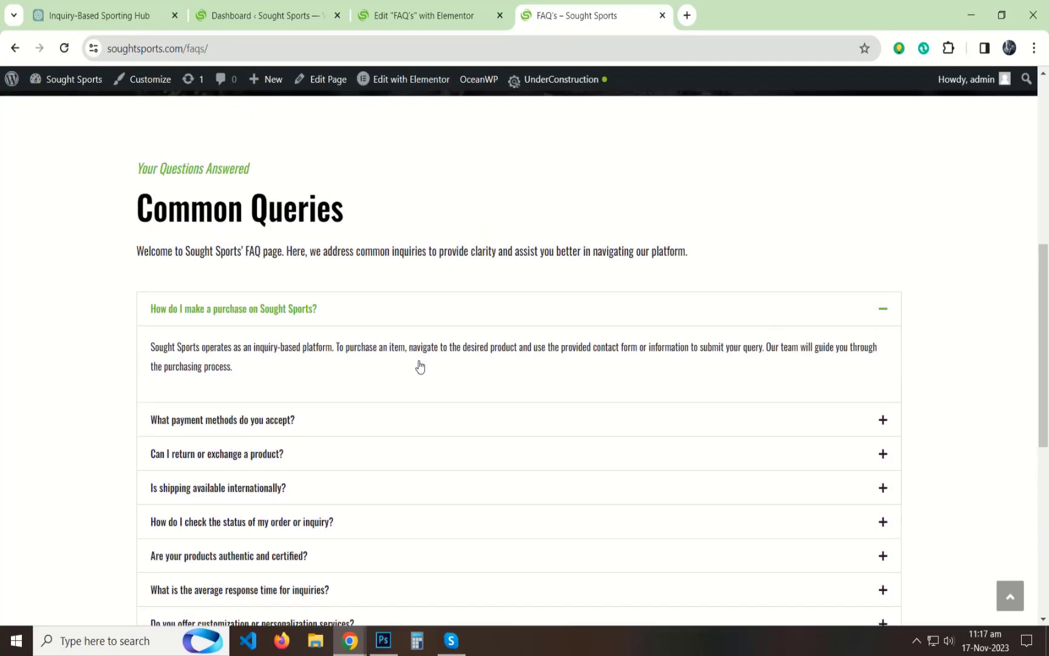